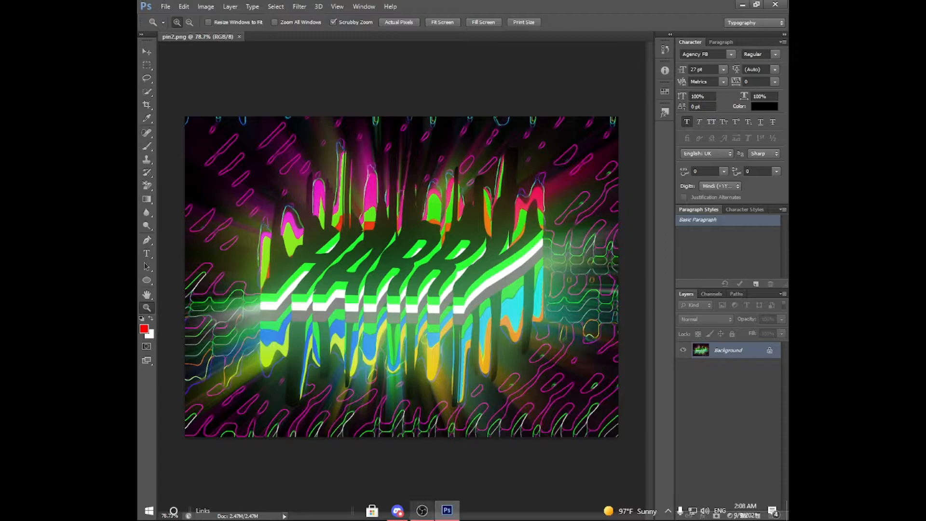
Fill the entire Background layer with white and clear the selection
left_click(397, 510)
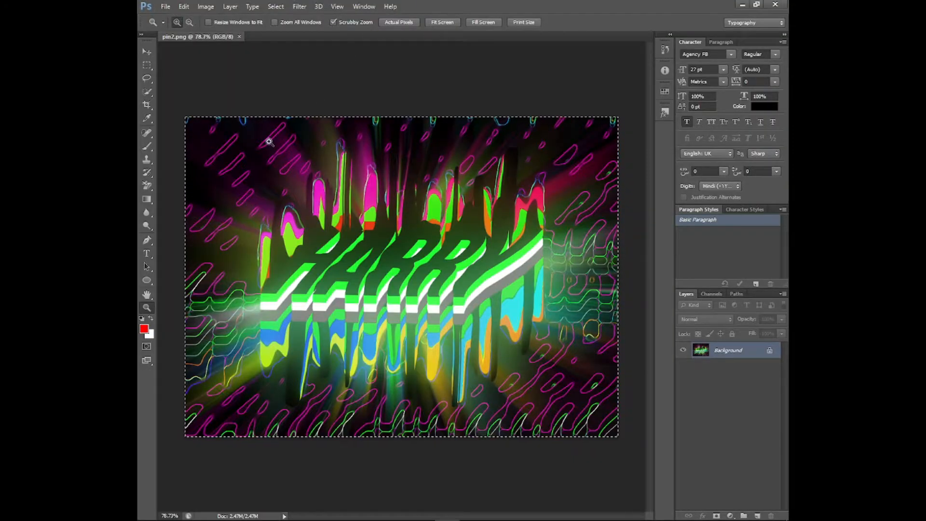
key("x")
key("alt+BackSpace")
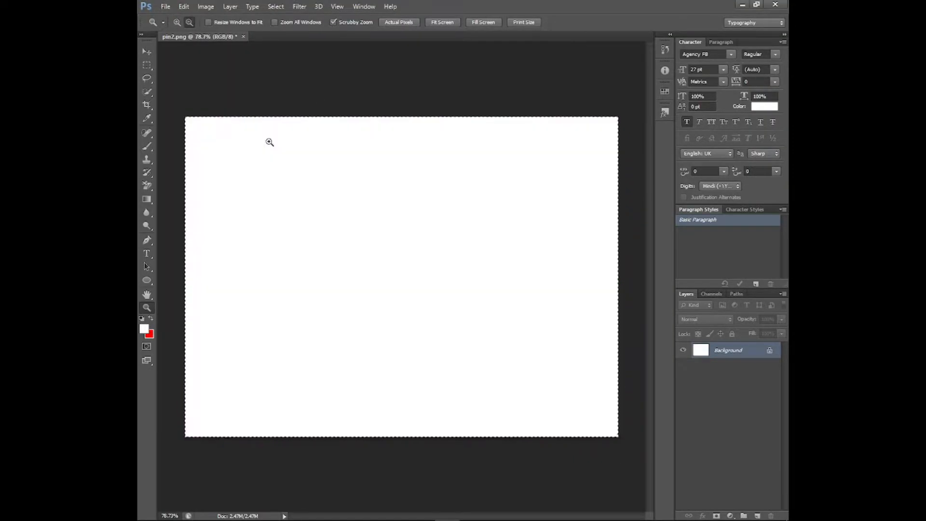
key("ctrl+d")
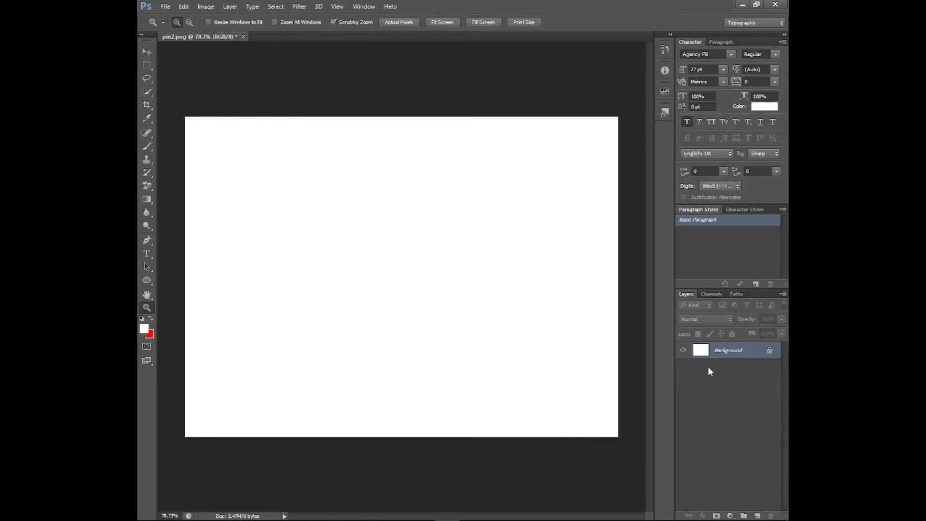
Add a new layer above the Background and name it Prepective
left_click(757, 515)
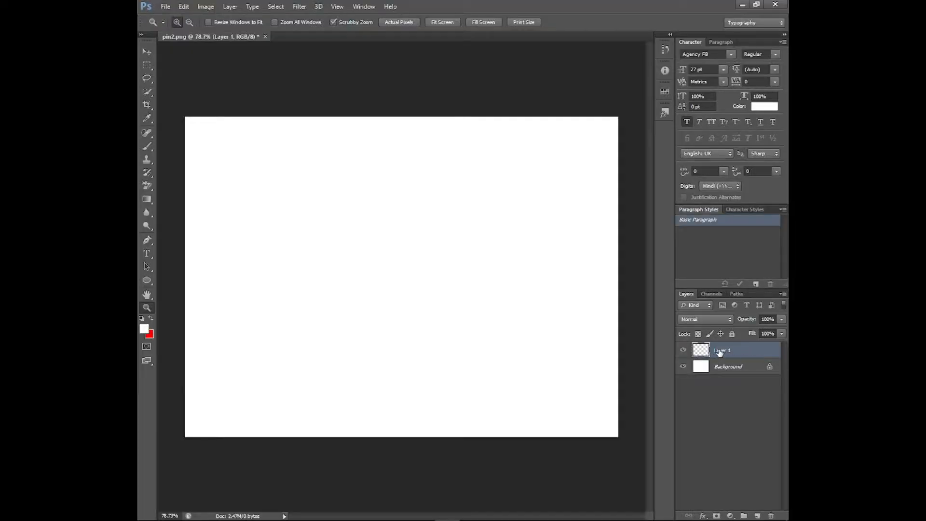
double_click(718, 349)
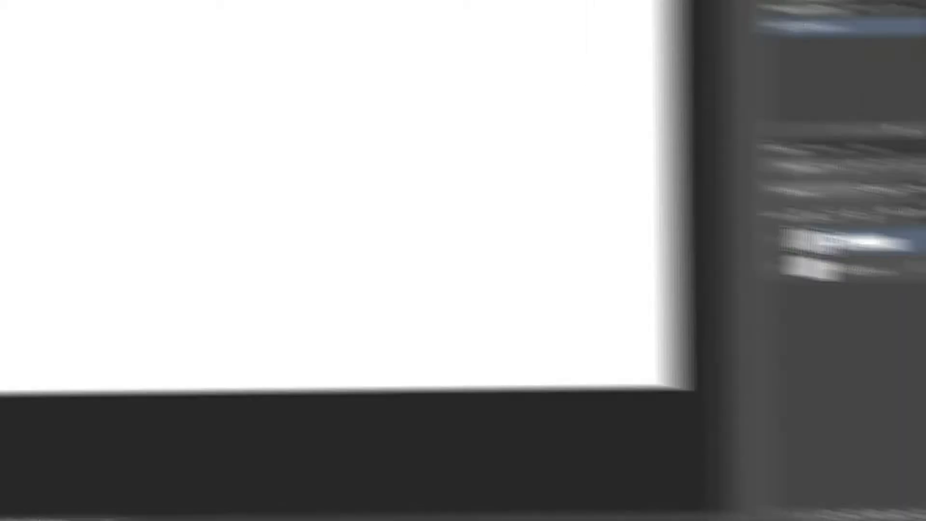
type("Prespective")
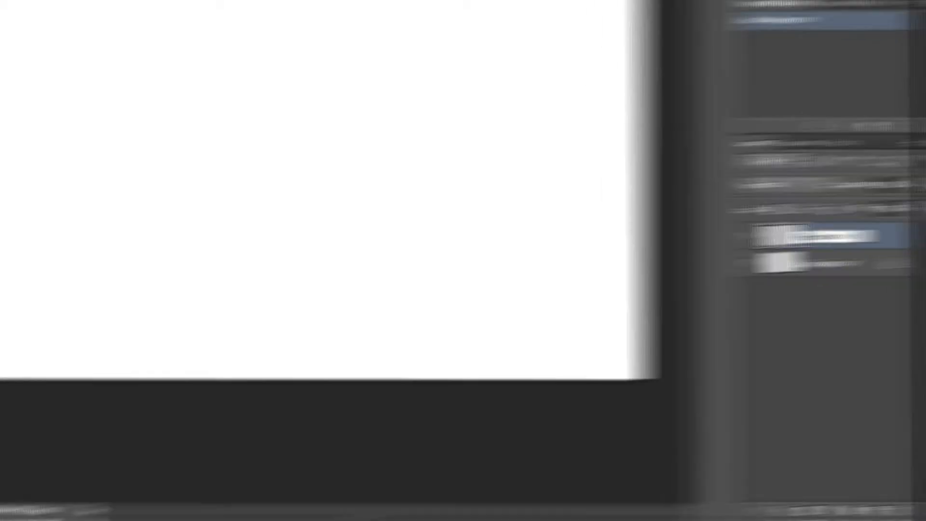
key("Return")
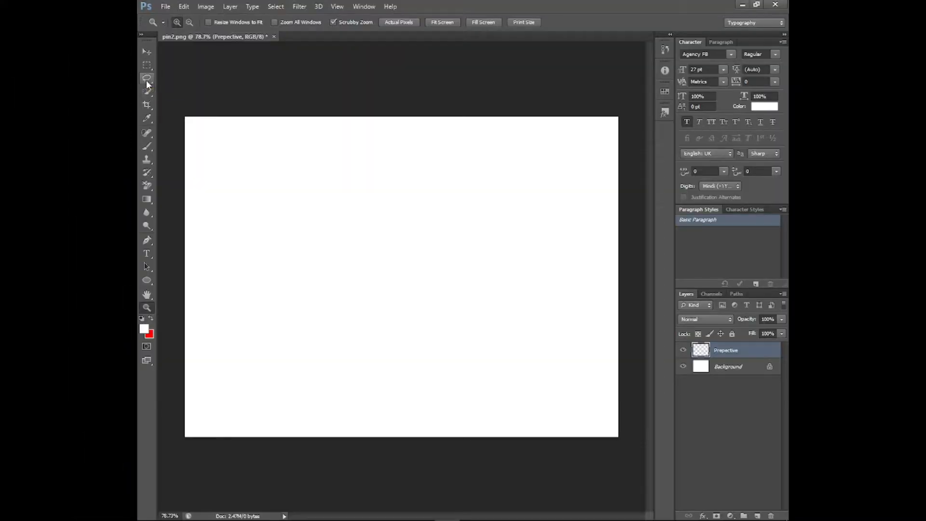
Activate the Polygonal Lasso tool and set the foreground colour to black (000000)
left_click(147, 78)
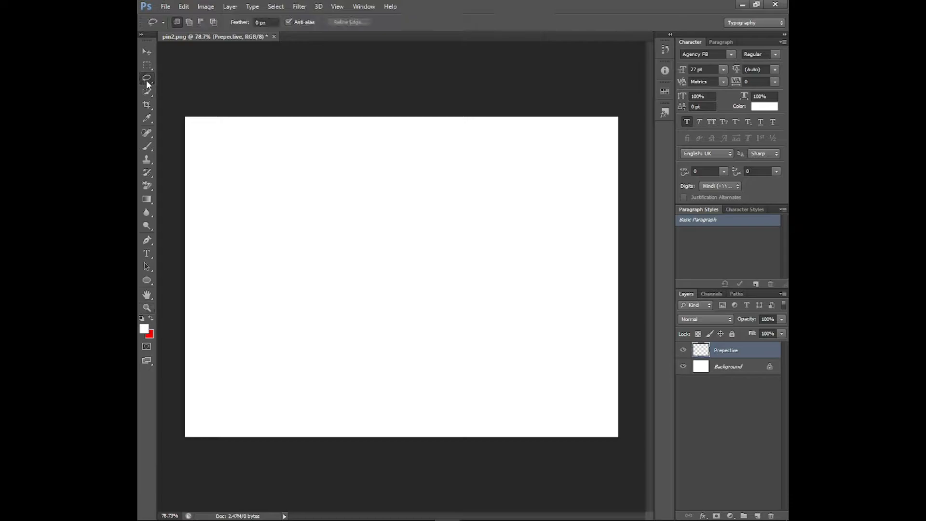
left_click(148, 79)
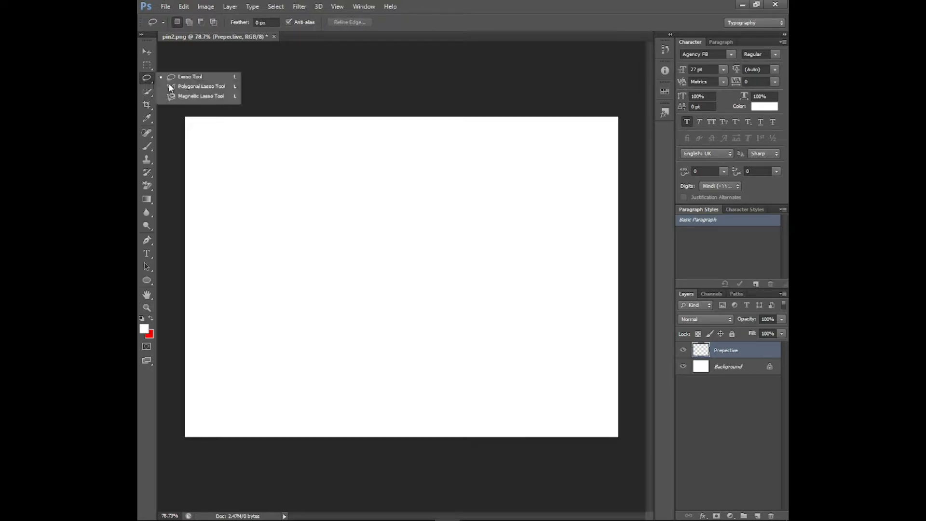
left_click(201, 91)
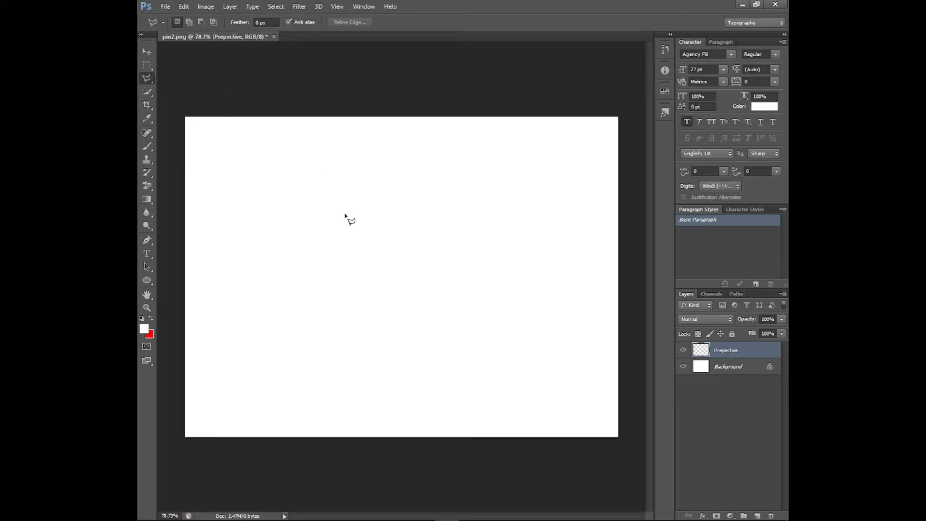
left_click(144, 330)
left_click_drag(391, 209, 306, 307)
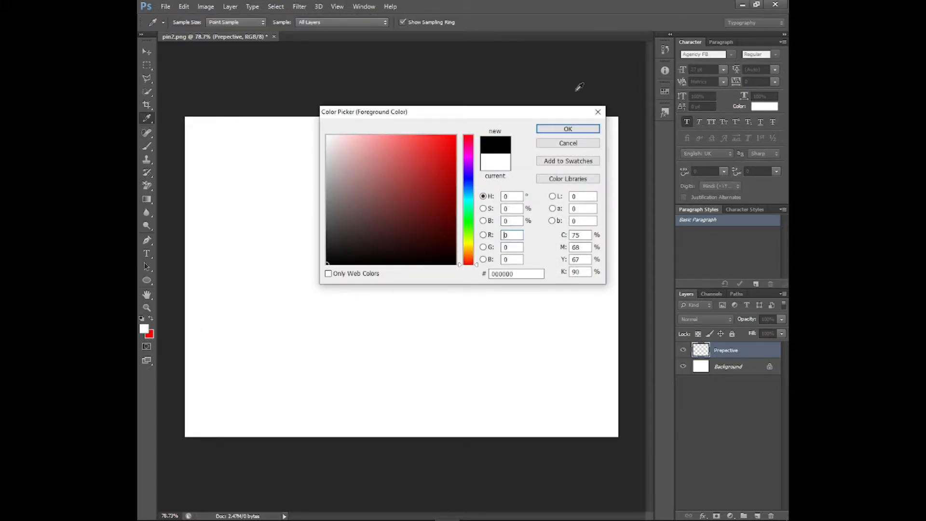
left_click(567, 128)
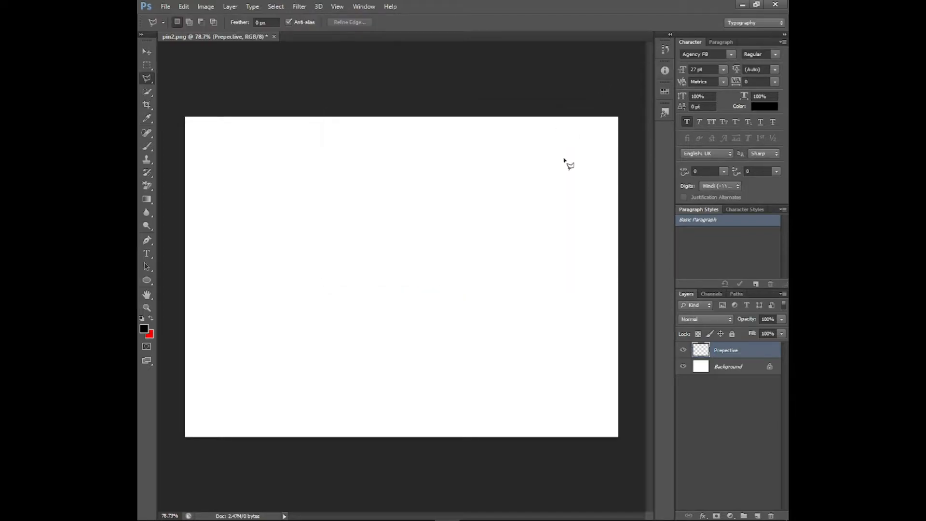
Outline a right-slanting parallelogram across the middle of the canvas, fill it with black and deselect it
left_click(564, 251)
left_click(487, 310)
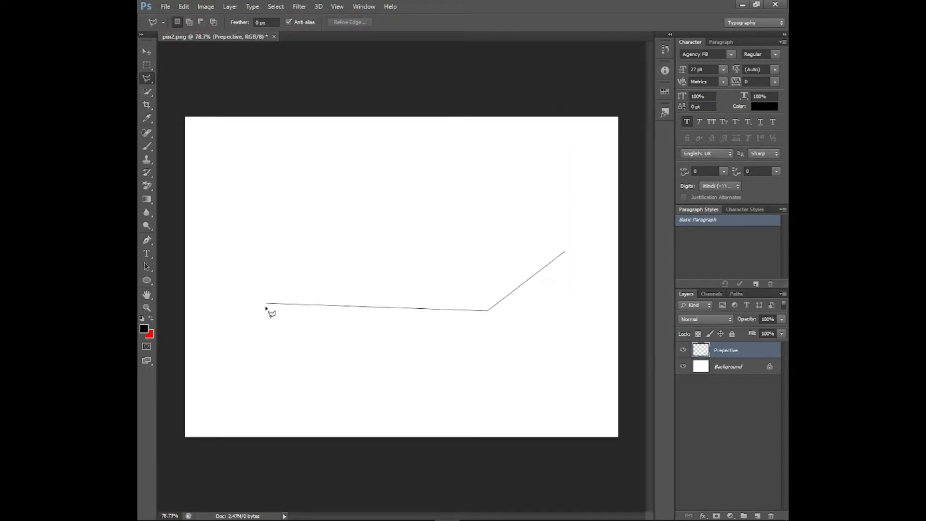
left_click(271, 308)
left_click(358, 241)
double_click(576, 241)
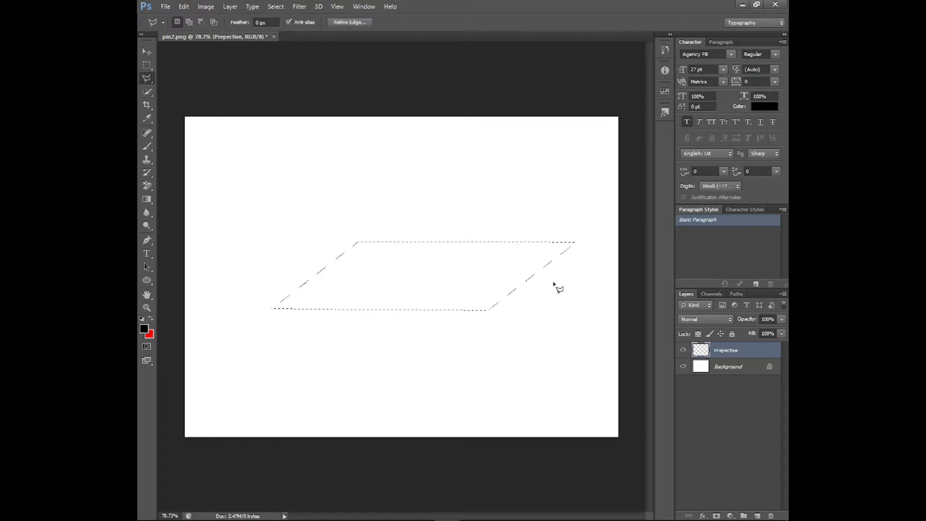
key("alt+BackSpace")
key("ctrl+d")
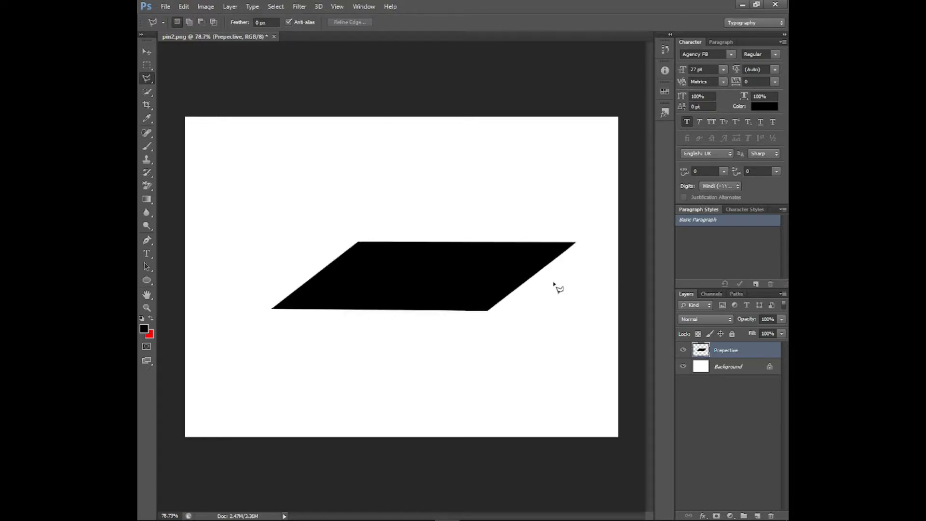
Scale the black parallelogram up to about 128% and move it lower on the canvas
key("ctrl+t")
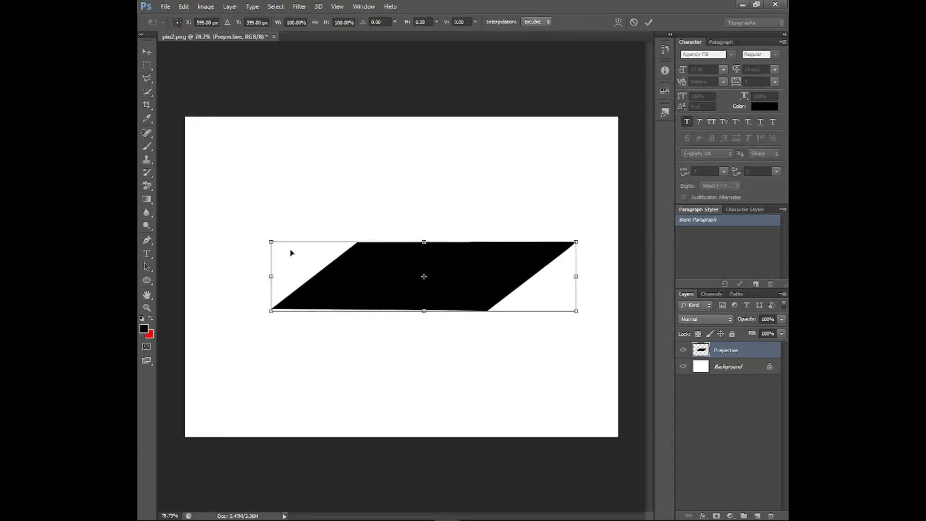
left_click_drag(275, 246, 204, 189)
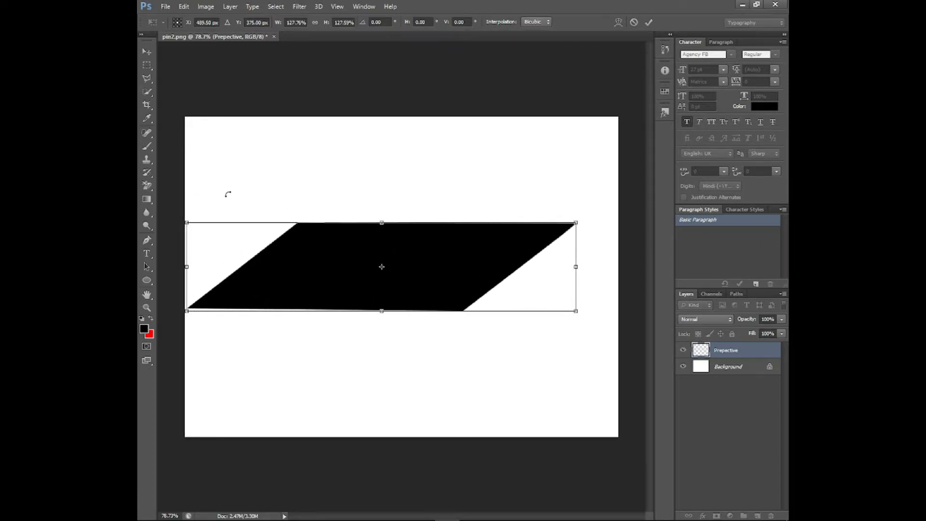
mouse_move(526, 295)
left_mouse_down()
mouse_move(554, 368)
mouse_move(538, 358)
left_mouse_up()
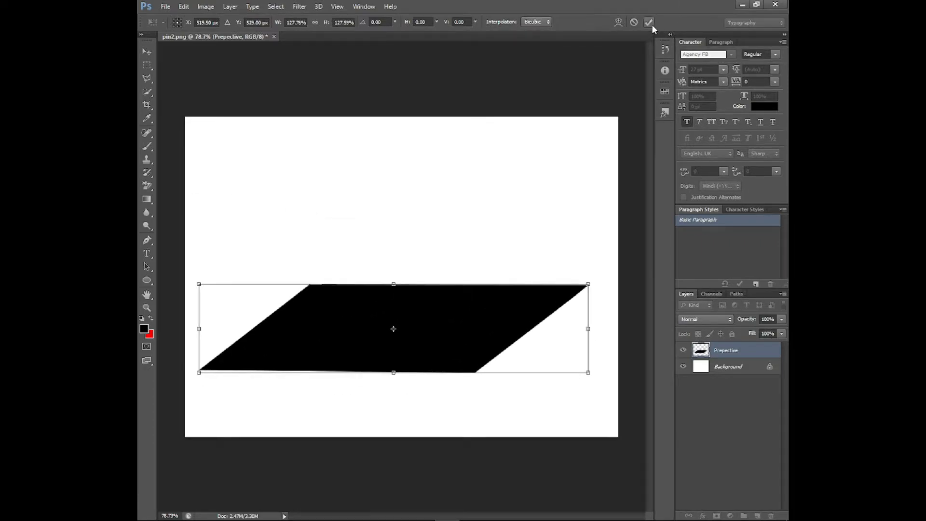
key("Return")
Align the parallelogram to the horizontal and vertical centre of the canvas
key("l")
key("v")
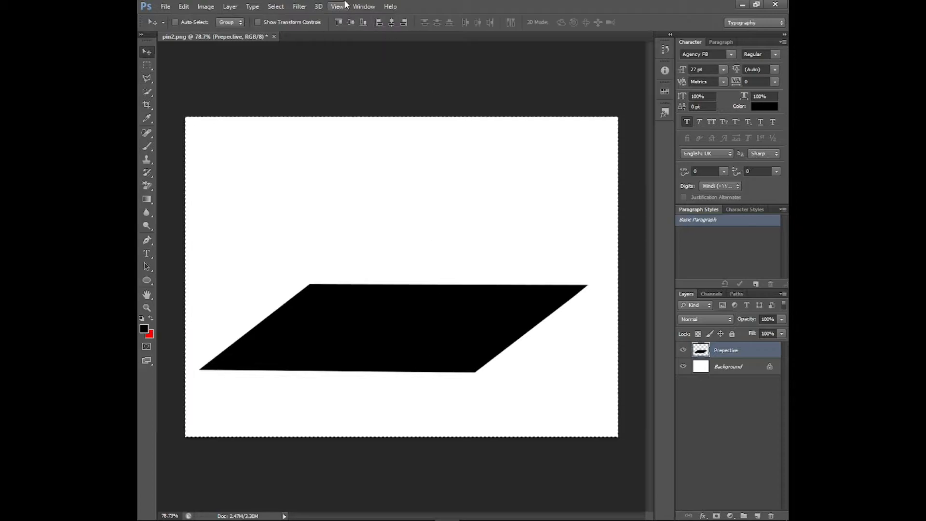
key("ctrl+a")
left_click(392, 23)
left_click(350, 23)
key("ctrl+d")
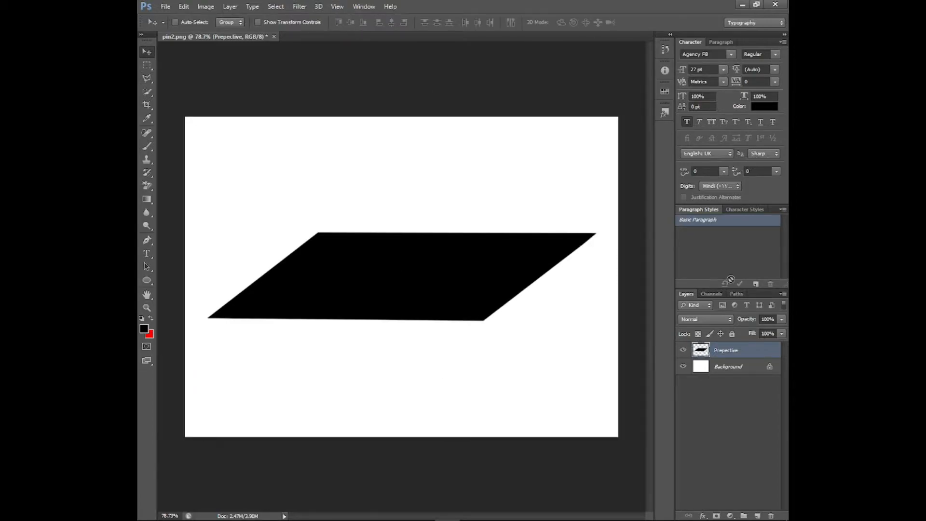
Add a new layer and set the Type tool to the Bebas Neue font with red text (ff0000)
left_click(757, 515)
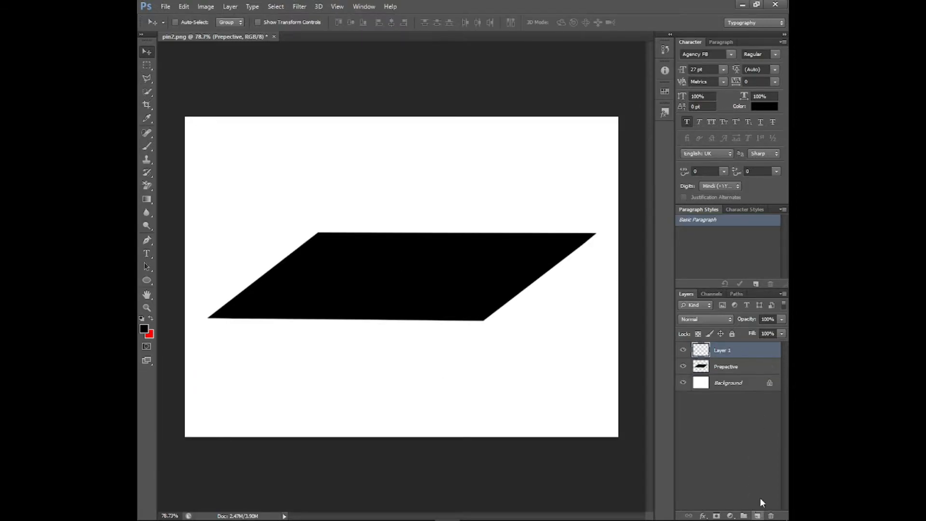
key("t")
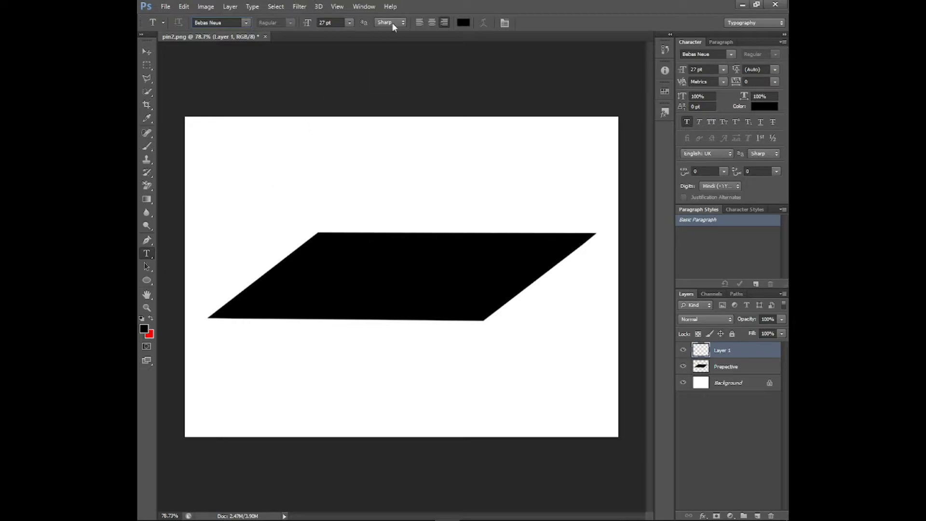
left_click(464, 22)
type("255")
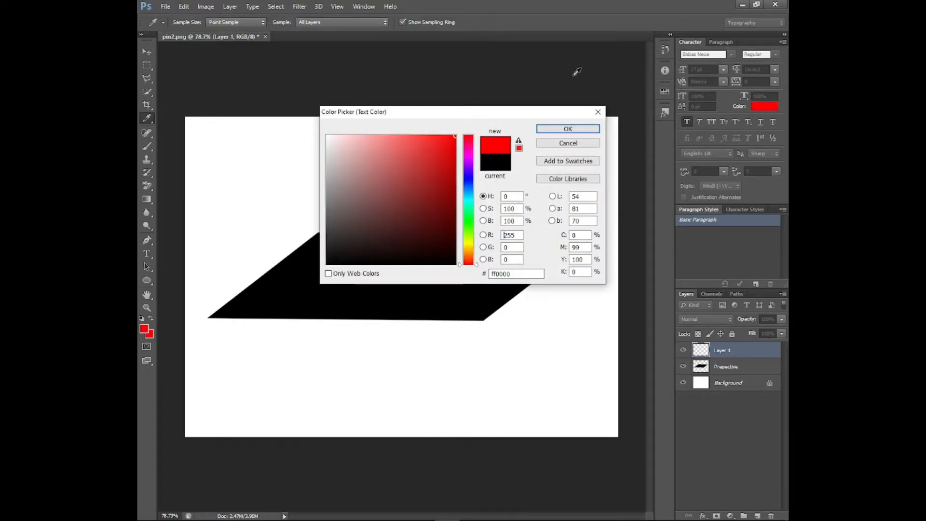
left_click(568, 128)
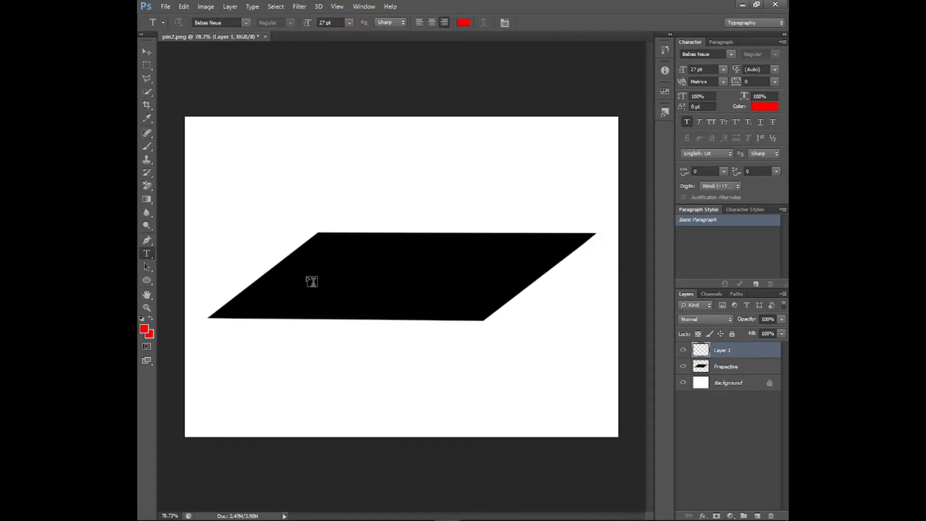
Add the text TRIPPY over the parallelogram and set its font size to 261 pt
left_click(312, 281)
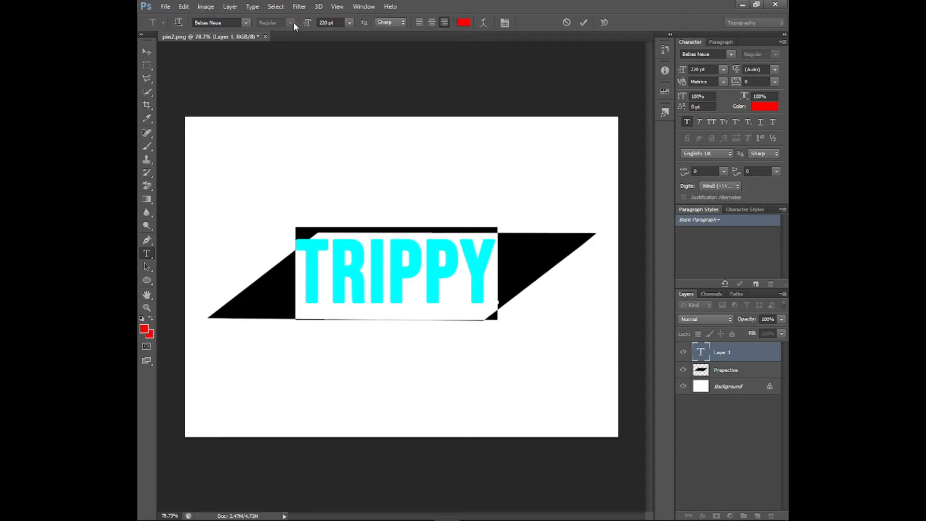
left_click(328, 22)
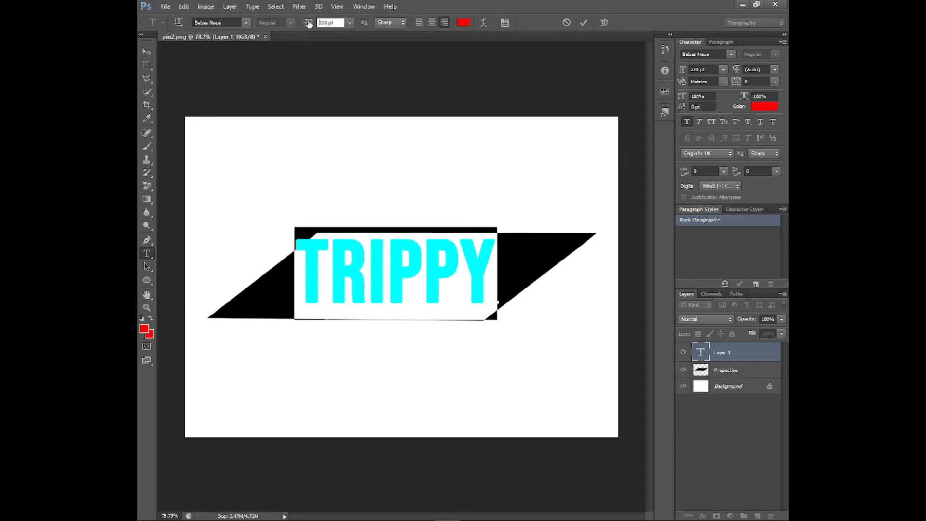
scroll(321, 23, "up", 3)
scroll(321, 23, "up", 10)
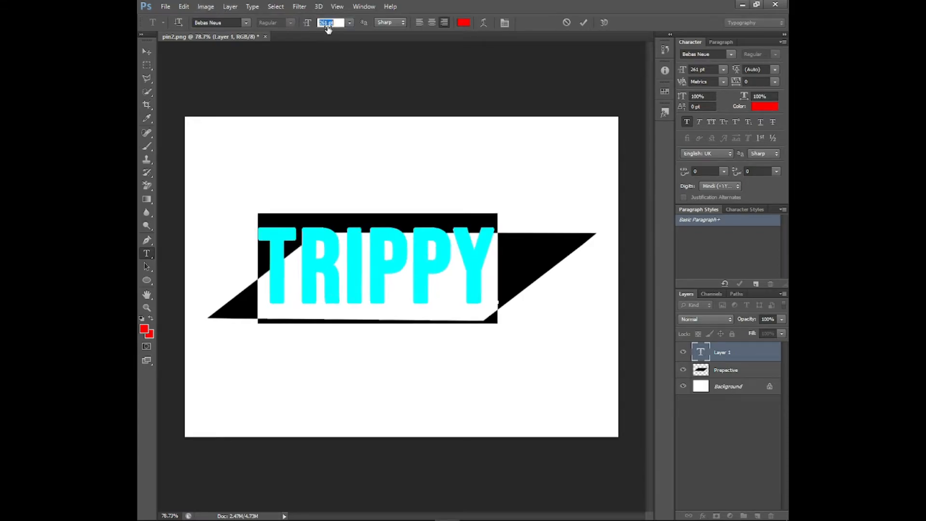
left_click(584, 23)
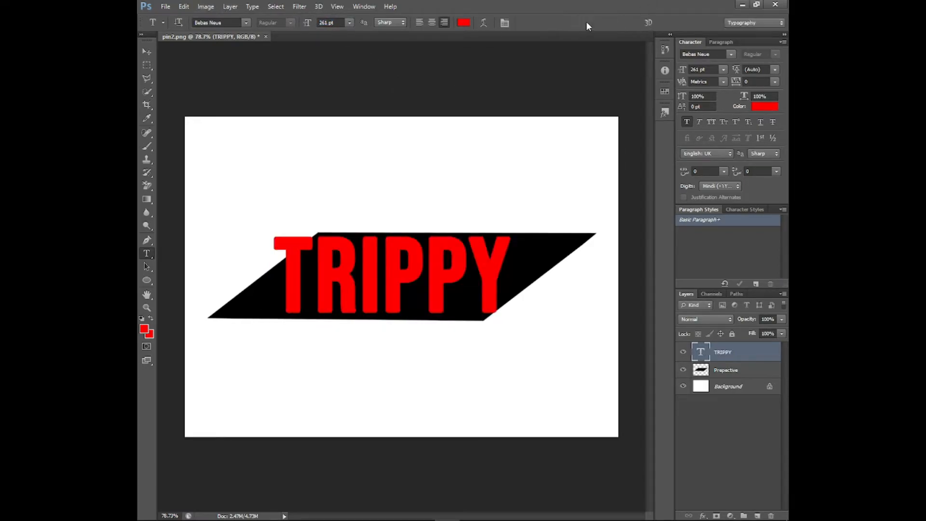
Centre the TRIPPY text on the canvas and rasterize its layer
key("v")
mouse_move(438, 304)
left_mouse_down()
mouse_move(439, 325)
mouse_move(425, 284)
mouse_move(434, 316)
mouse_move(441, 305)
left_mouse_up()
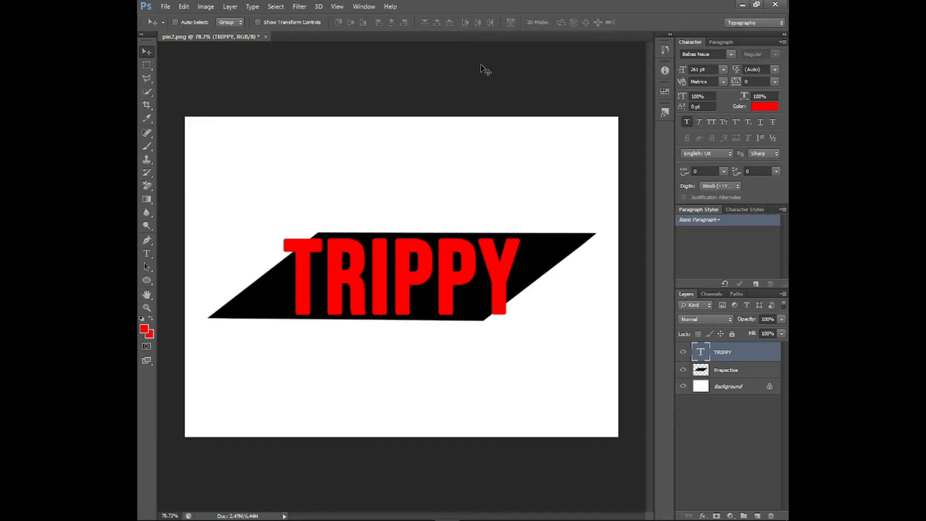
key("ctrl+a")
key("ctrl+d")
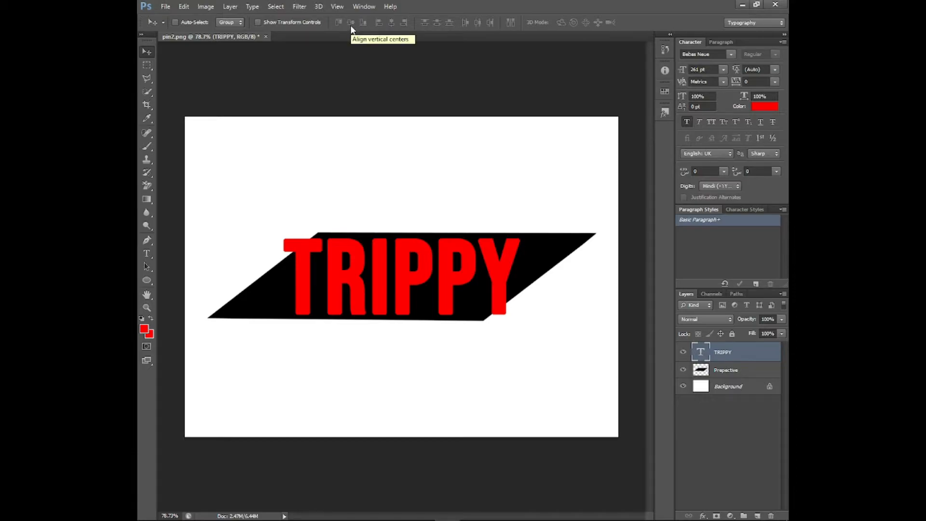
key("ctrl+alt+v")
left_click(441, 200)
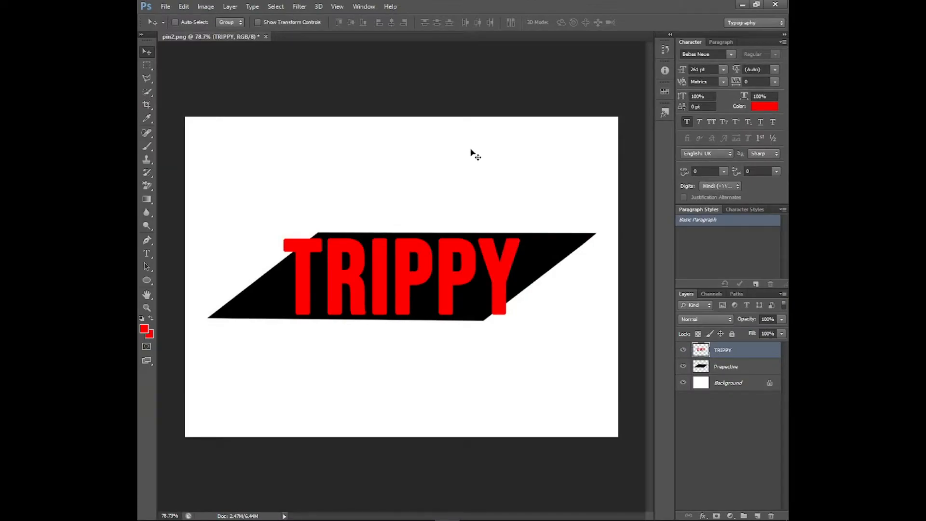
Warp the TRIPPY layer so its four corners meet the corners of the black parallelogram
key("ctrl+t")
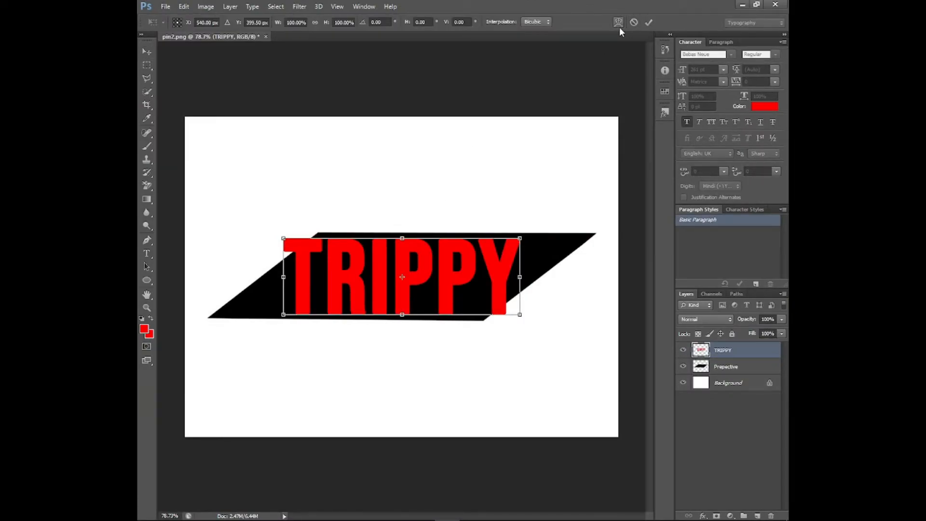
left_click(618, 23)
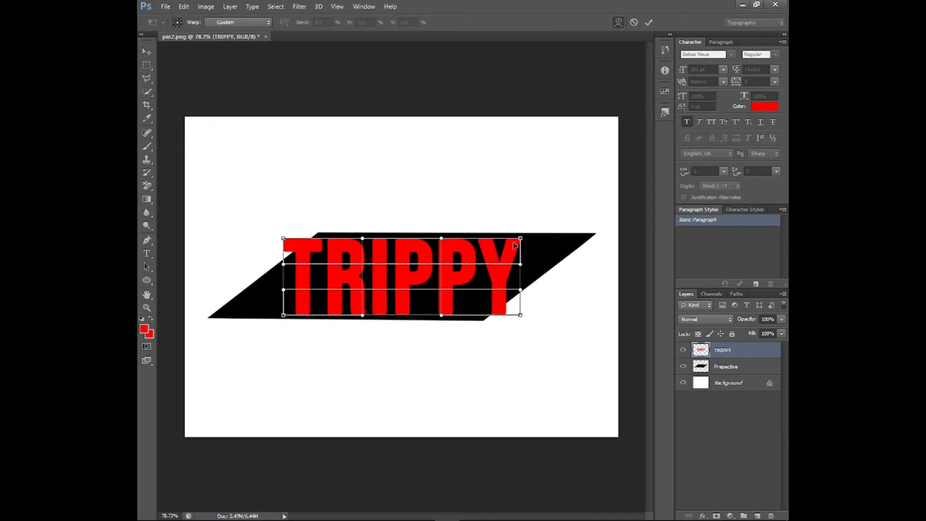
left_click_drag(519, 239, 595, 237)
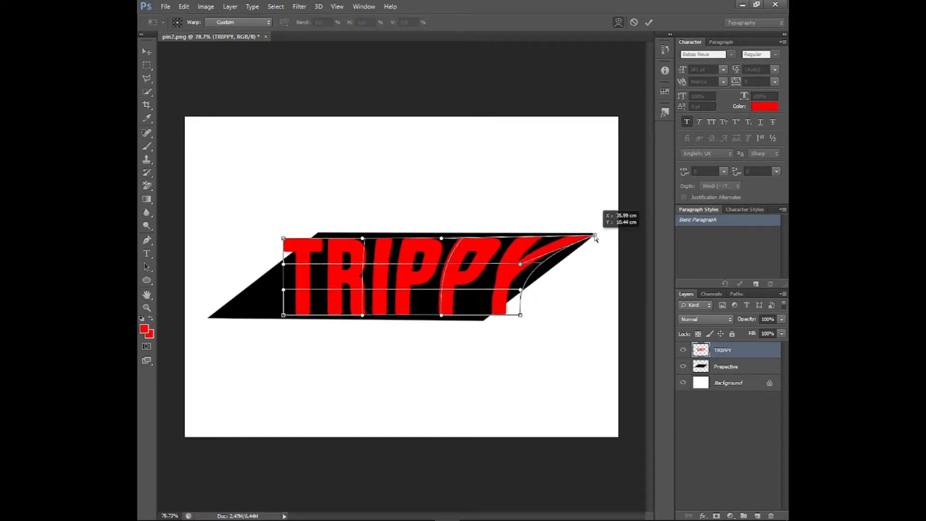
left_click_drag(520, 315, 483, 322)
left_click_drag(283, 315, 209, 317)
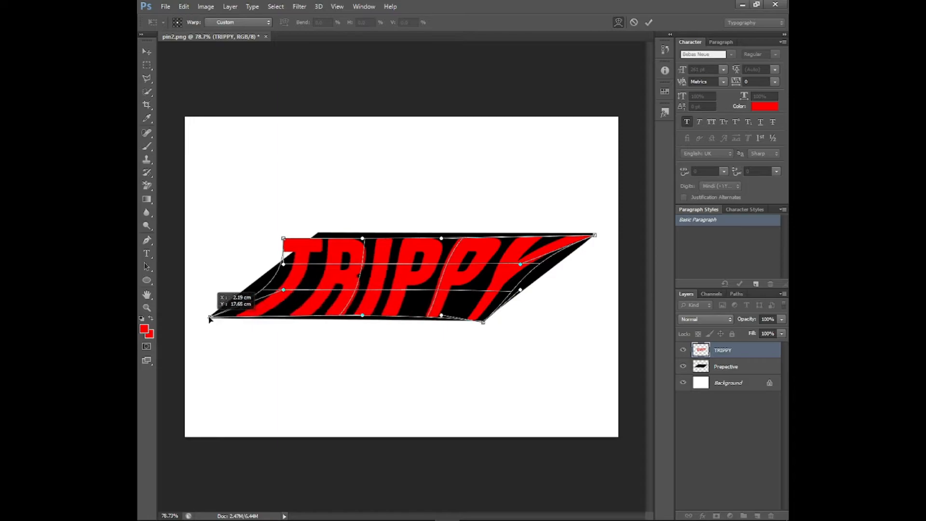
left_click_drag(283, 238, 318, 233)
Reshape the warp's edge handles so the TRIPPY lettering's curved sides straighten along the parallelogram's edges
left_click_drag(283, 264, 281, 260)
left_click_drag(283, 290, 251, 282)
left_click_drag(362, 314, 315, 319)
left_click_drag(362, 239, 380, 233)
left_click_drag(441, 238, 479, 231)
left_click_drag(520, 263, 512, 303)
left_click_drag(441, 315, 421, 321)
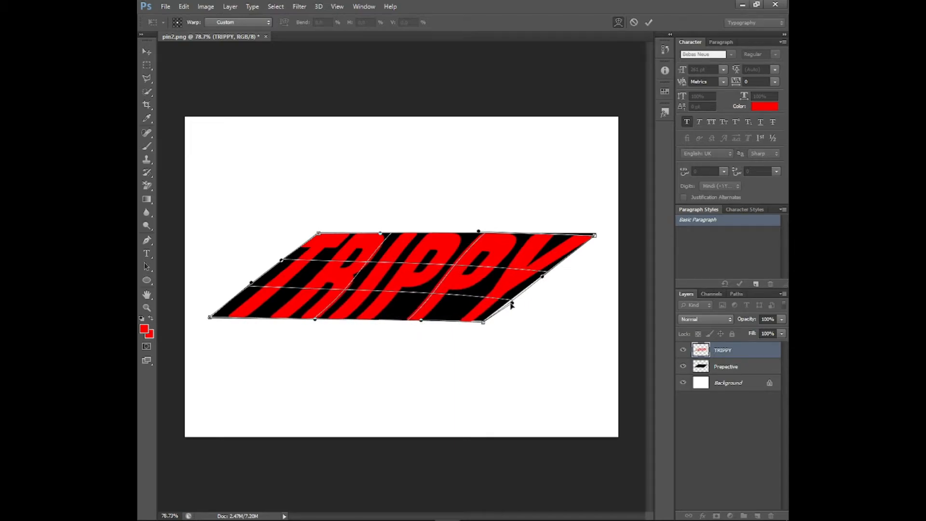
Fine-tune the warp along the lettering's slanted end by the Y and its upper edge, and apply the transformation
left_click_drag(512, 303, 508, 301)
left_click_drag(542, 276, 541, 277)
left_click_drag(477, 275, 475, 277)
left_click_drag(479, 232, 480, 233)
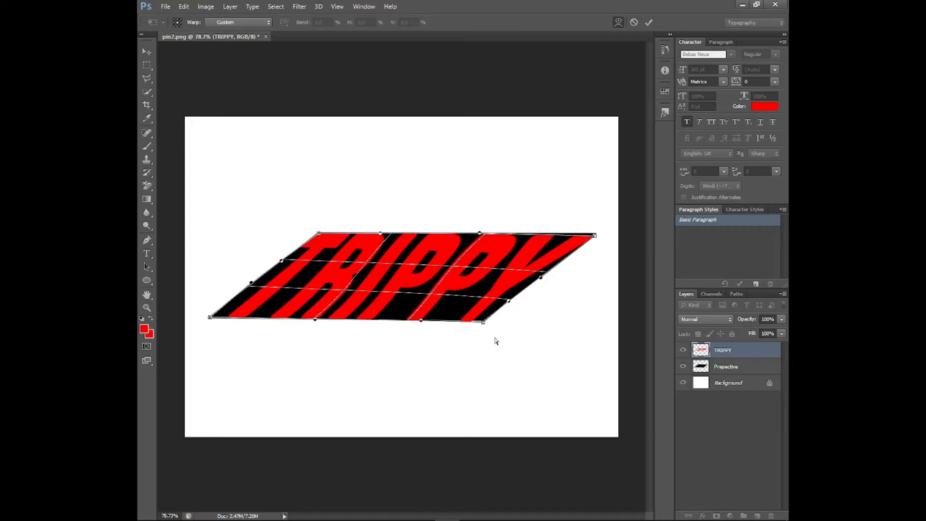
left_click(649, 22)
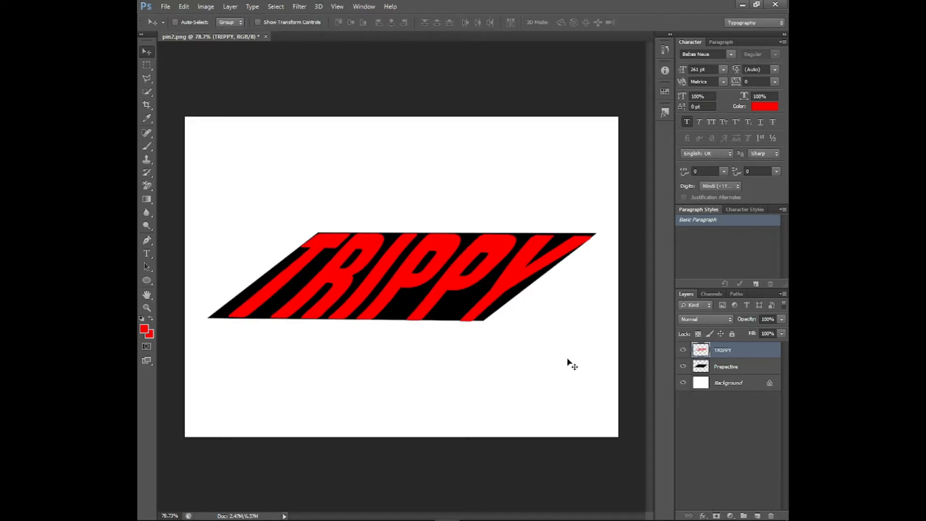
Darken the Background layer to dark grey with Hue/Saturation, setting Lightness to -77
left_click(729, 384)
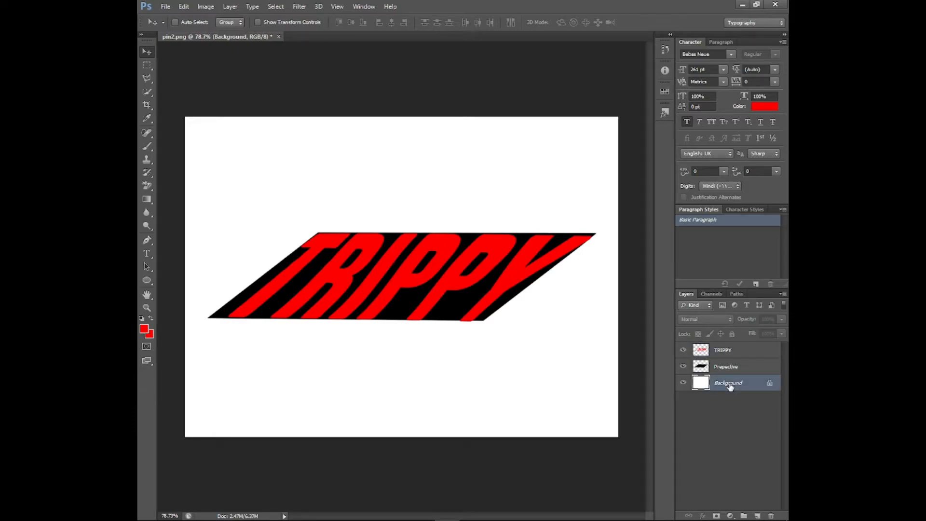
key("ctrl+u")
left_click_drag(439, 228, 402, 236)
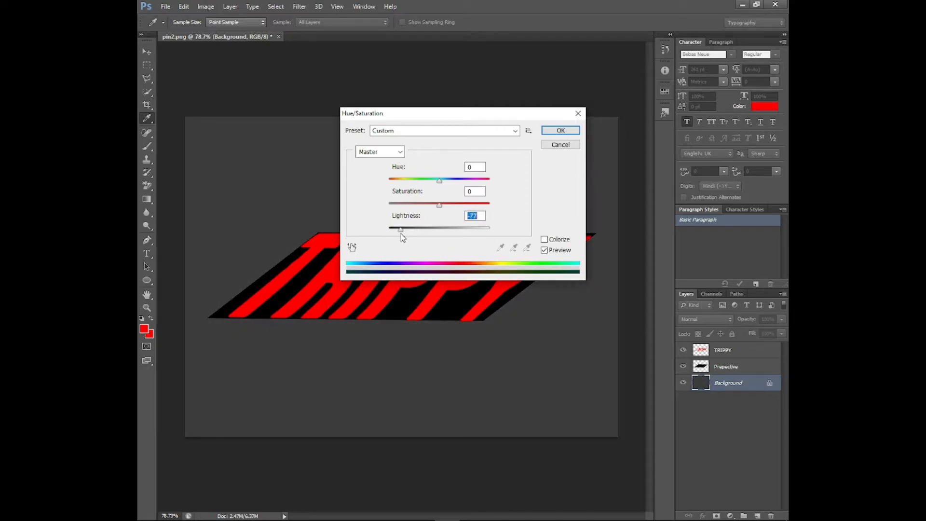
left_click(560, 130)
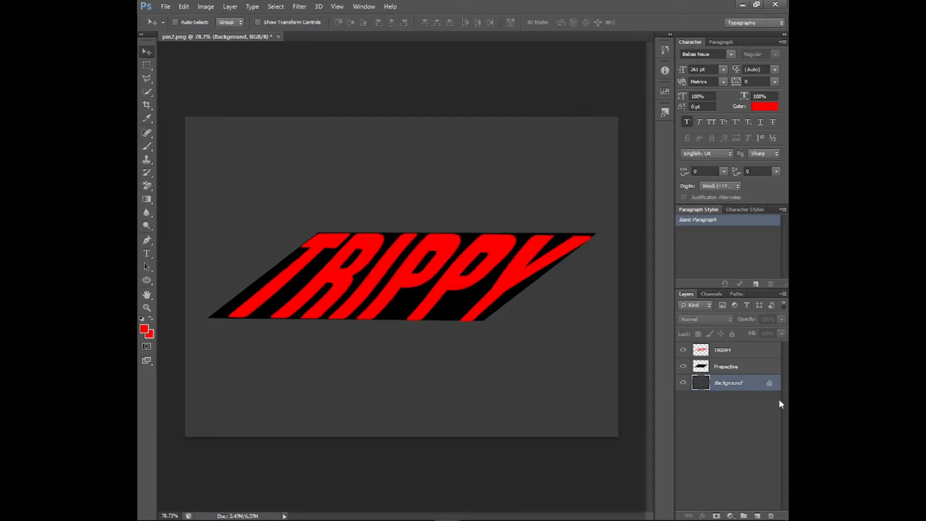
Turn the red TRIPPY lettering white with Hue/Saturation, setting Lightness to +100
left_click(767, 352)
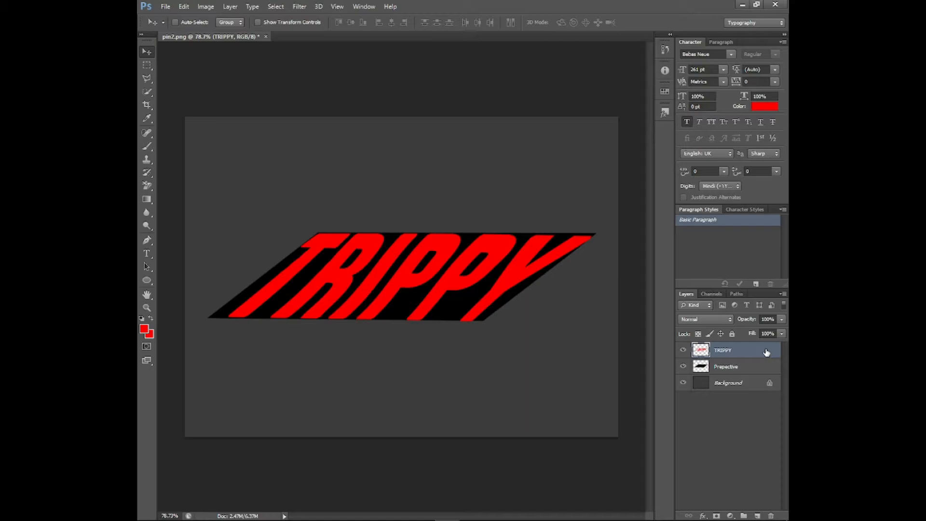
key("ctrl+u")
left_click_drag(439, 229, 489, 229)
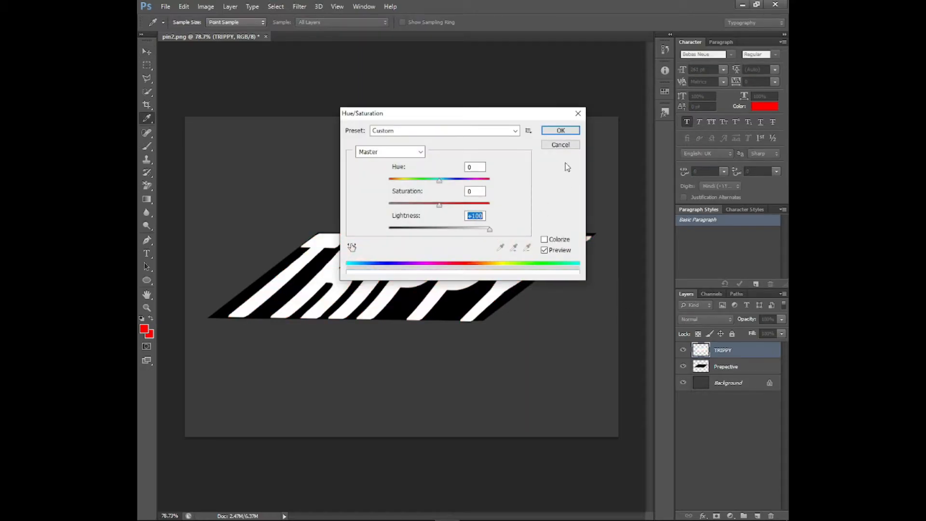
left_click(560, 130)
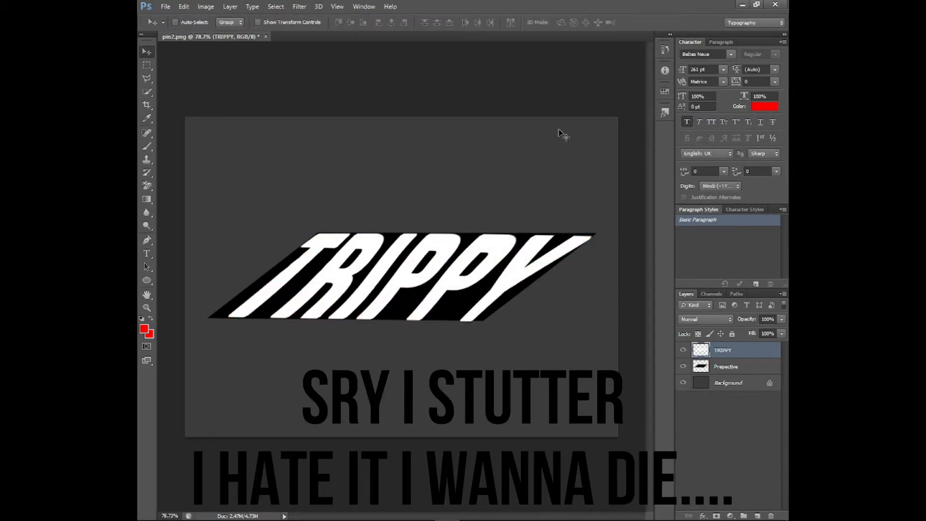
Duplicate the white TRIPPY layer and darken the original beneath the copy with Hue/Saturation at Lightness -18
key("ctrl+j")
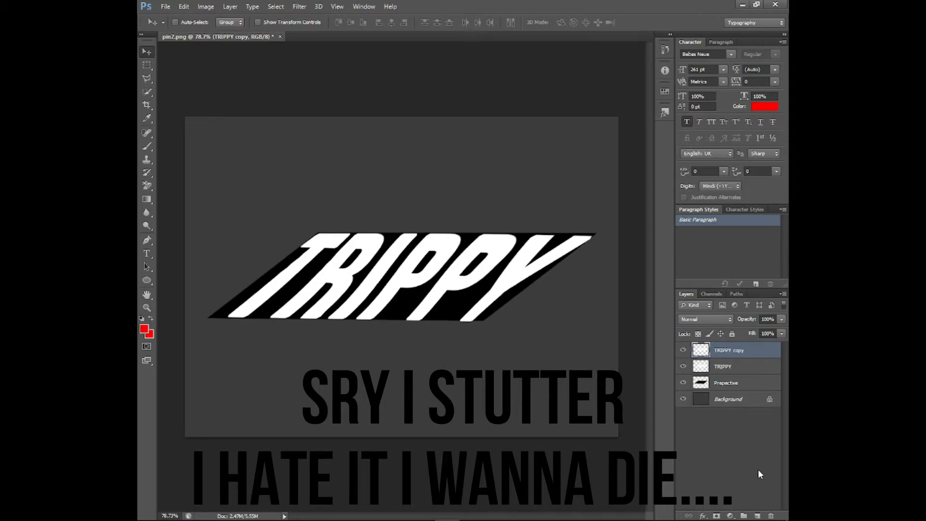
left_click(756, 370)
key("ctrl+u")
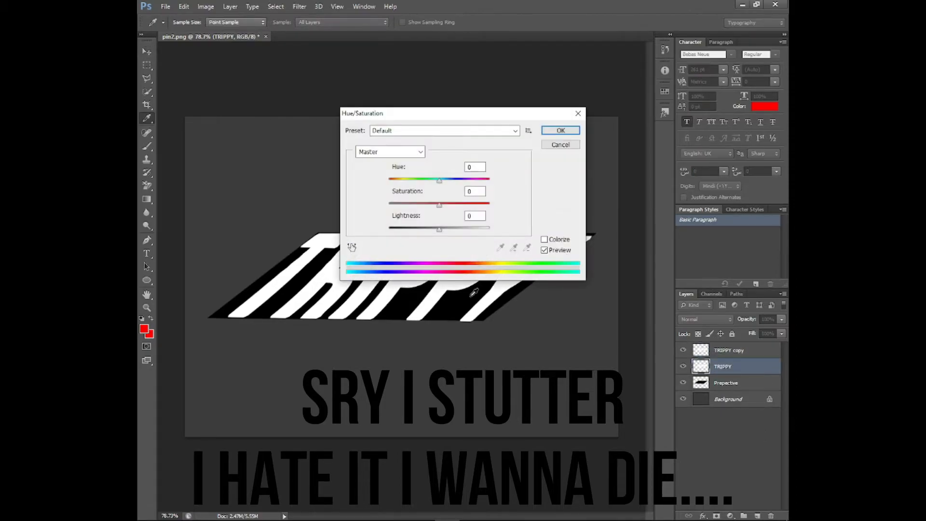
left_click_drag(439, 229, 432, 233)
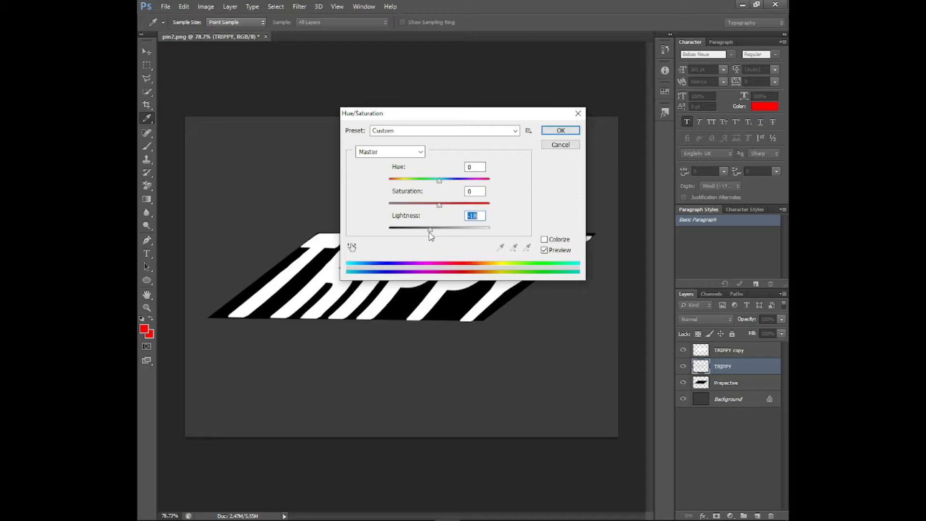
left_click(564, 130)
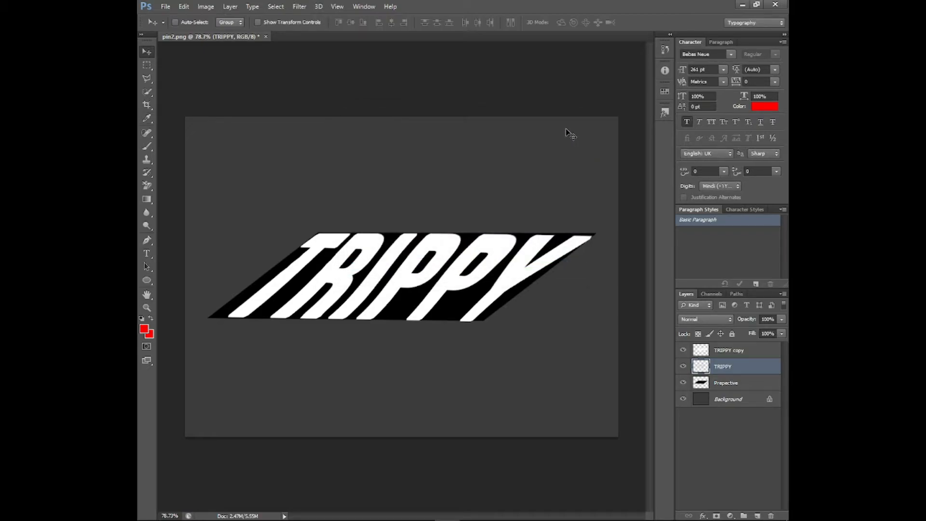
Start an extrusion under the white lettering by duplicating the darkened TRIPPY layer, nudging the copies downward and merging them
key("ctrl+j")
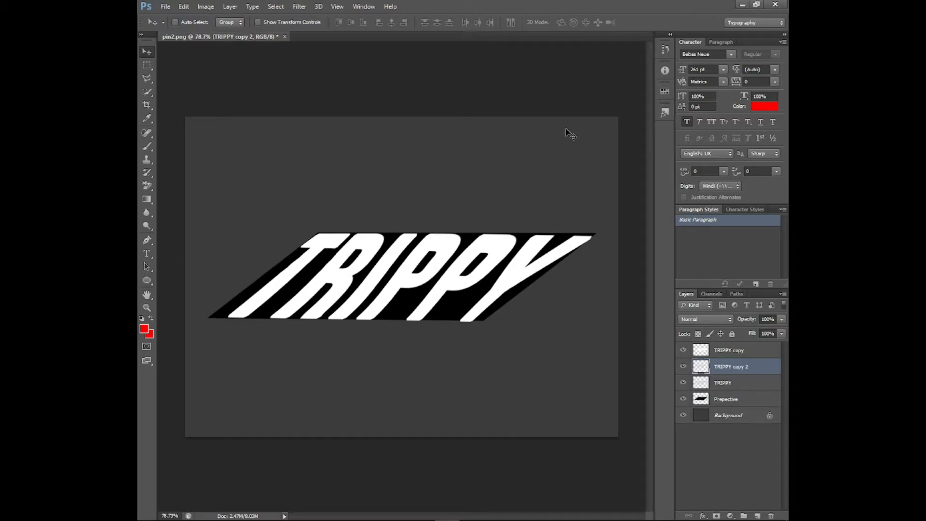
key("ctrl+j")
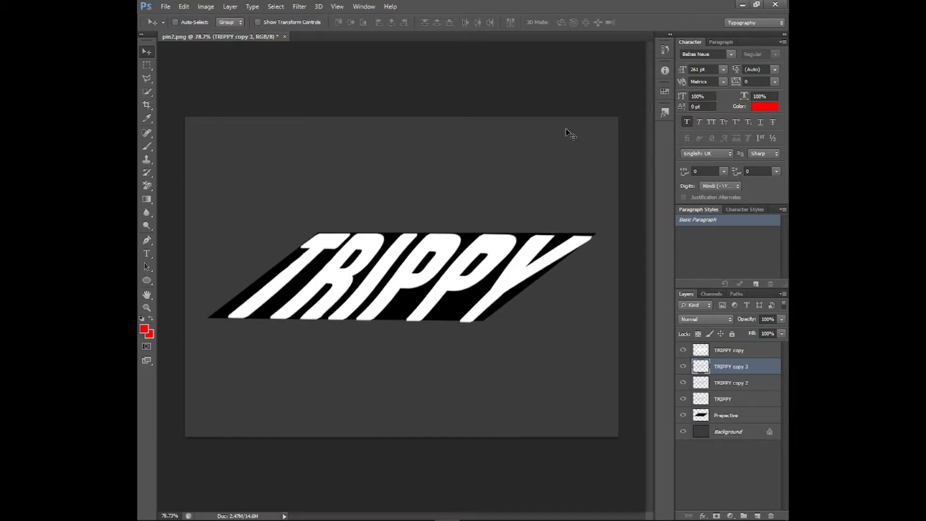
key("ctrl+j")
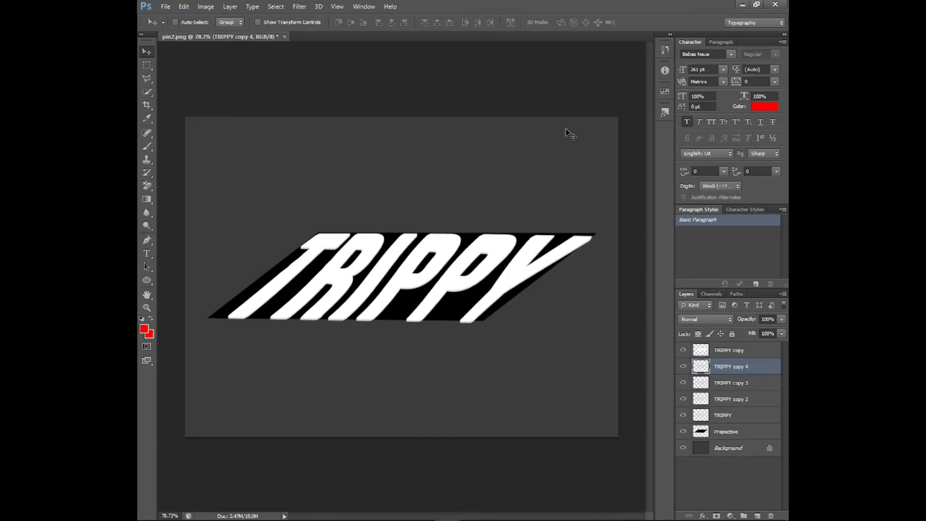
key("ctrl+alt+z")
key("ctrl+alt+z")
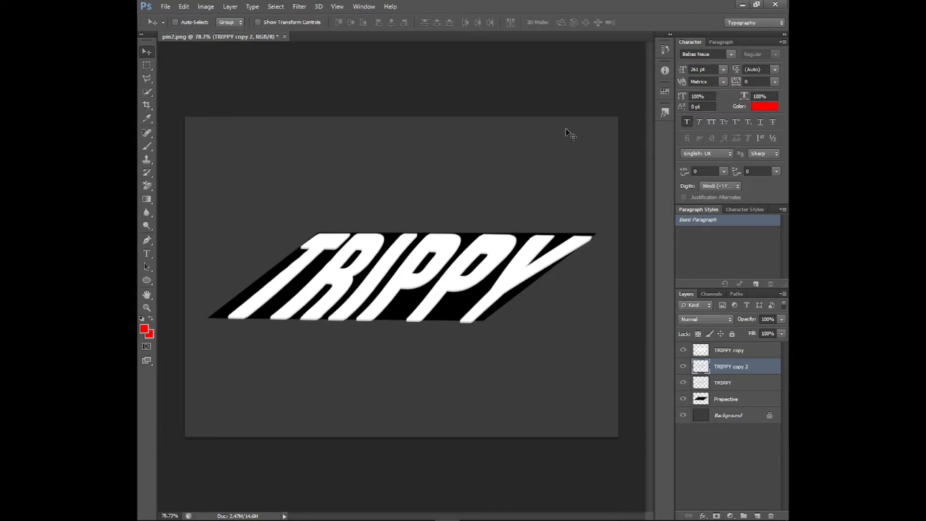
key("ctrl+alt+z")
key("ctrl+shift+z")
key("Down")
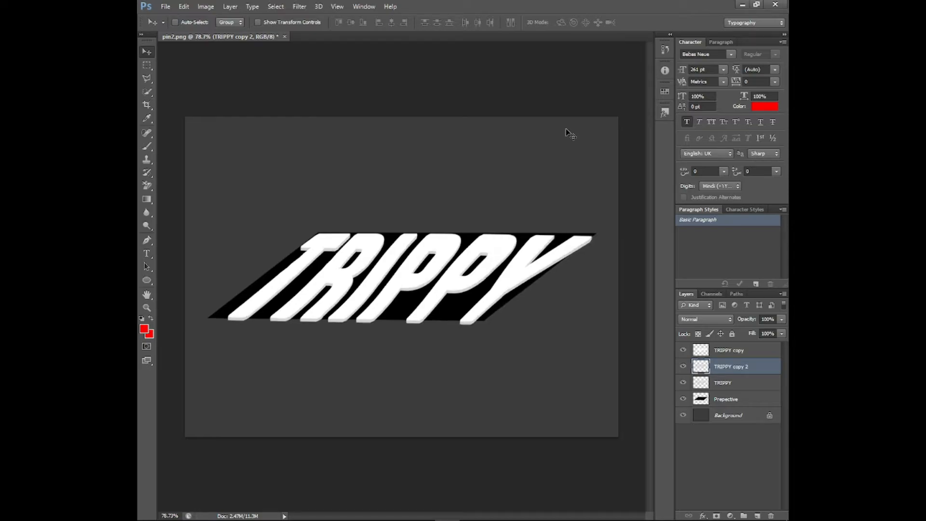
Hide the black parallelogram guide layer and deepen the extrusion with another merged and duplicated copy offset slightly downward
left_click(683, 399)
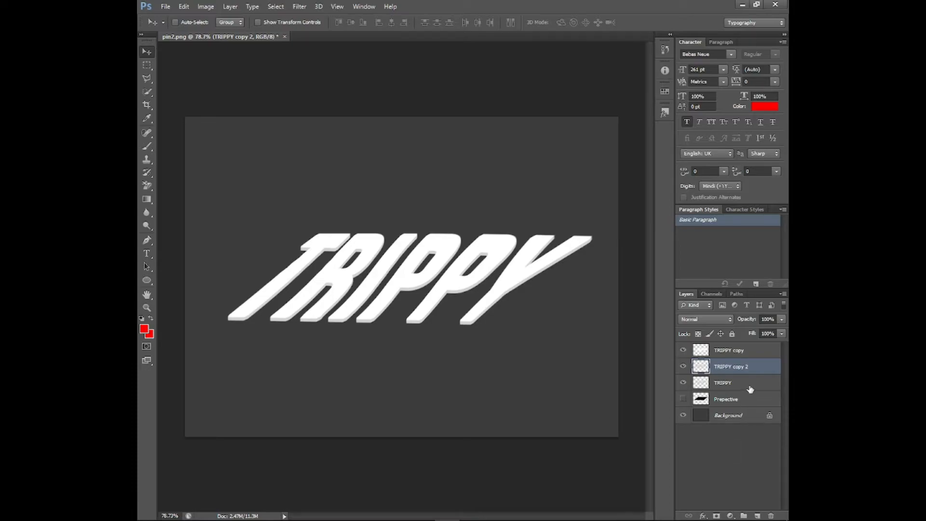
key("ctrl+e")
key("ctrl+j")
key("shift+Down")
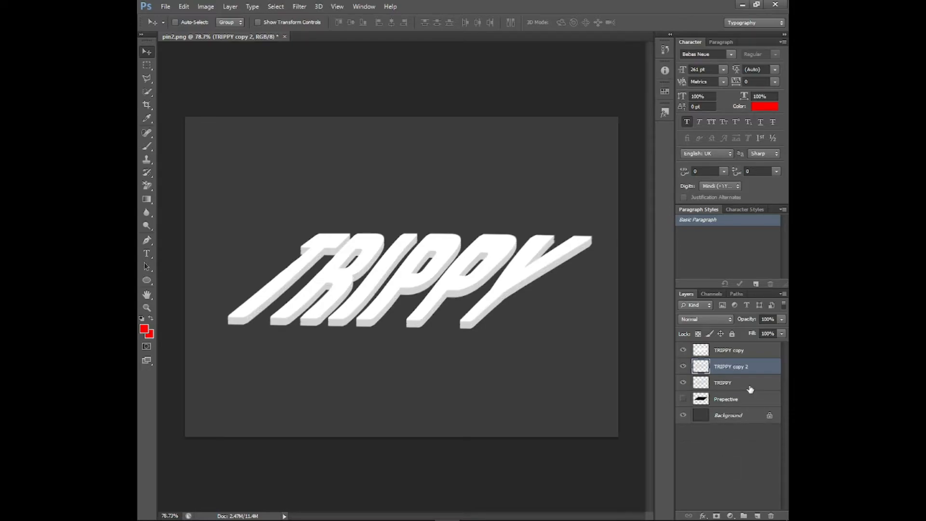
key("Up")
key("Up")
key("Up")
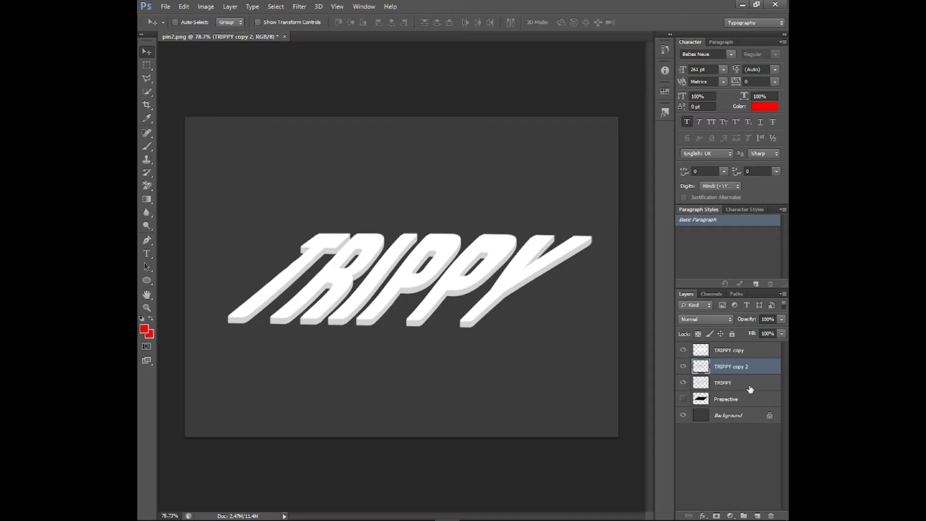
Merge and duplicate the extrusion twice more, shifting each copy down to form thick letter sides without gaps
key("ctrl+e")
key("ctrl+j")
key("shift+Down")
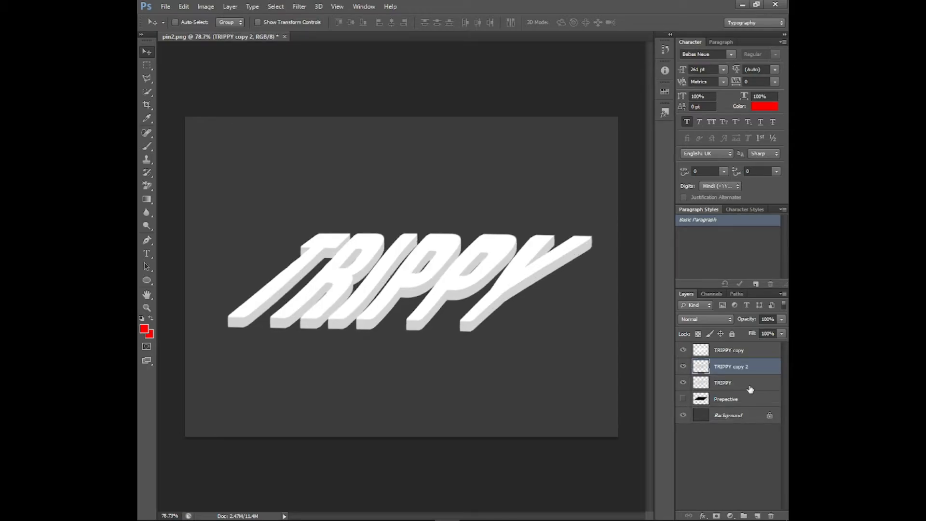
key("ctrl+e")
key("ctrl+j")
key("shift+Down")
key("shift+Down")
key("shift+Down")
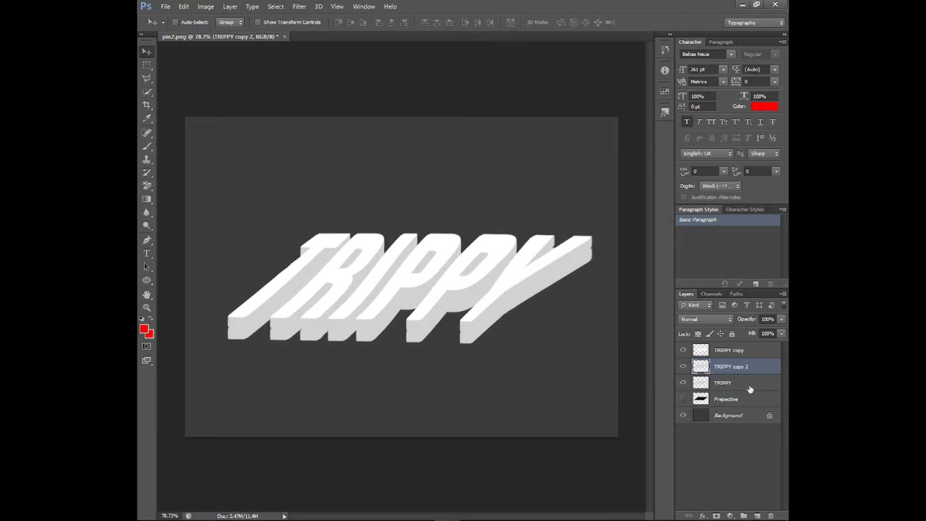
key("shift+Up")
key("shift+Up")
key("shift+Down")
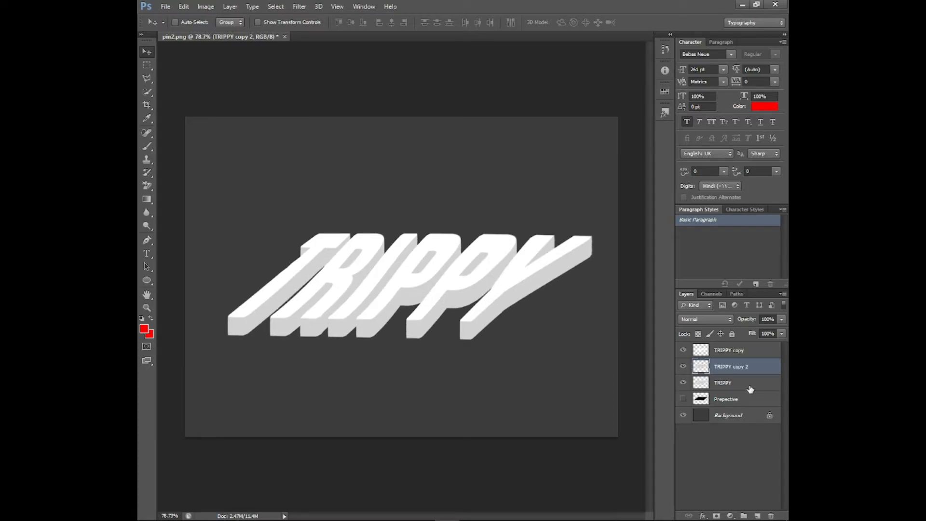
Merge the extrusion copies into the TRIPPY layer and darken it with Hue/Saturation at Lightness -19
key("ctrl+e")
key("ctrl+u")
left_click_drag(439, 227, 432, 232)
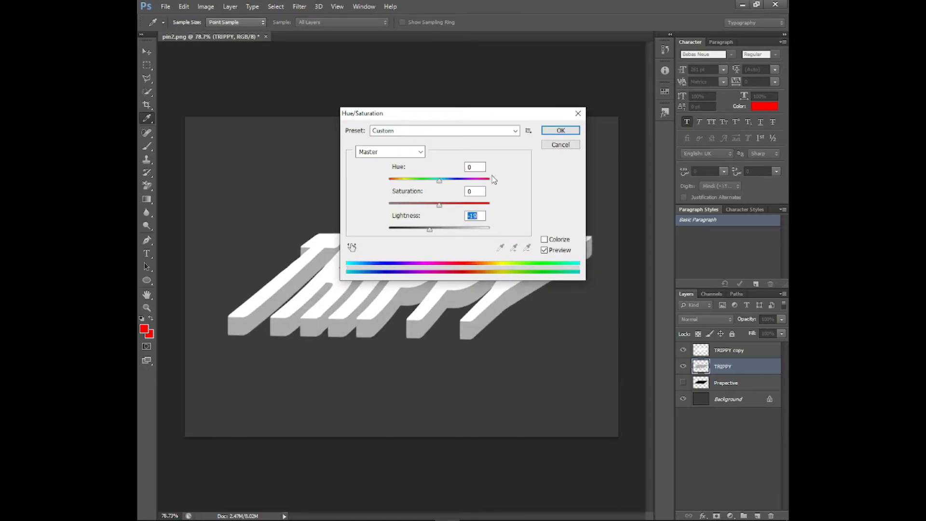
left_click(560, 130)
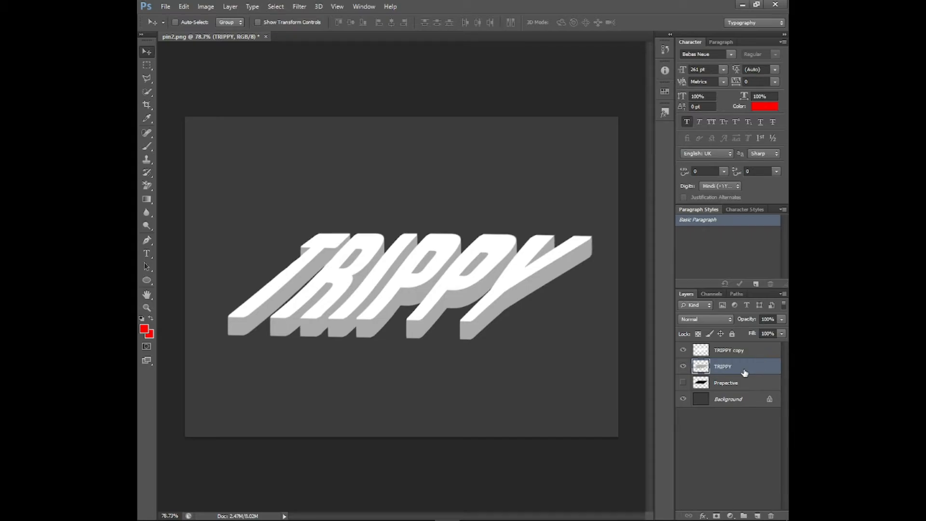
Duplicate the grey extrusion layer, add an empty layer above the duplicate, and keep the foreground colour at ff0000
key("ctrl+j")
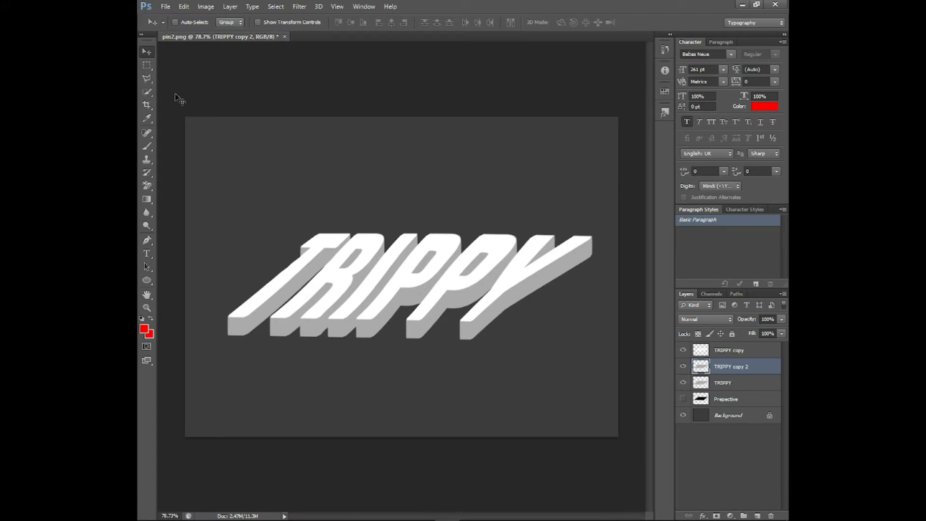
key("ctrl+shift+n")
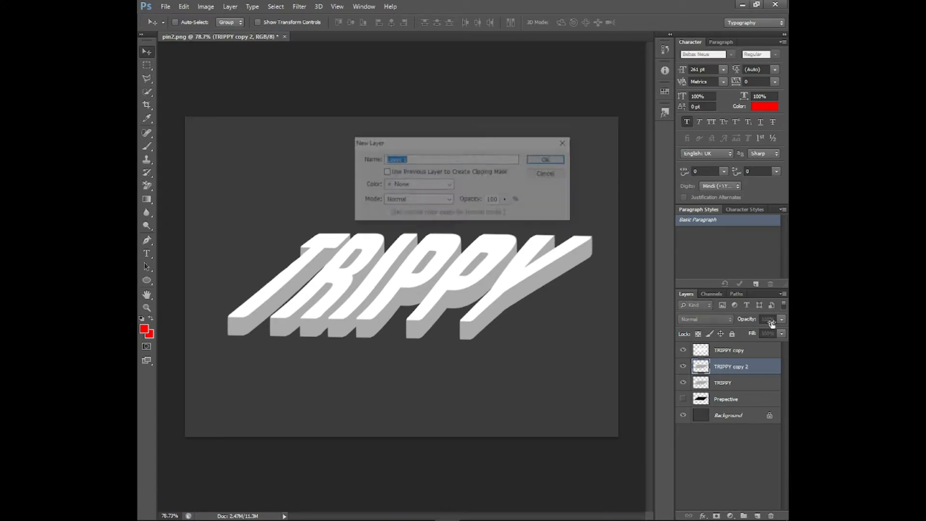
key("Return")
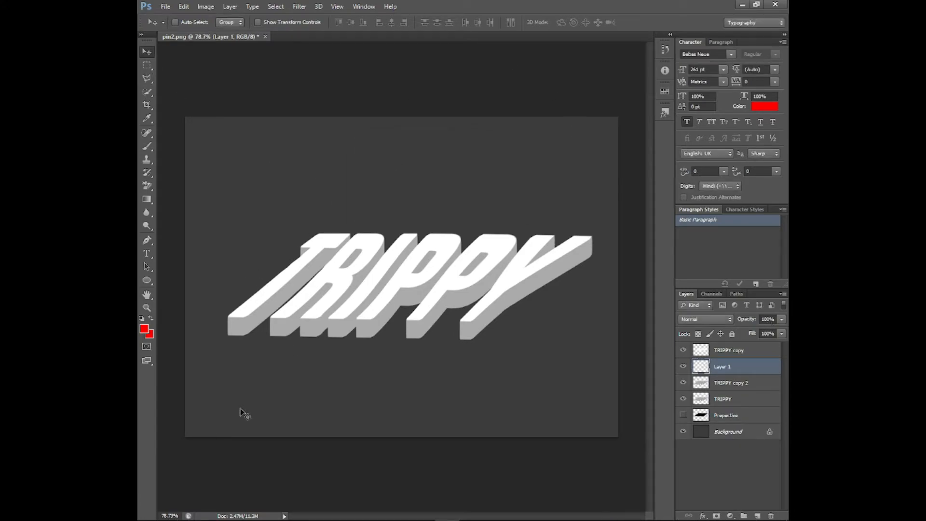
left_click(145, 330)
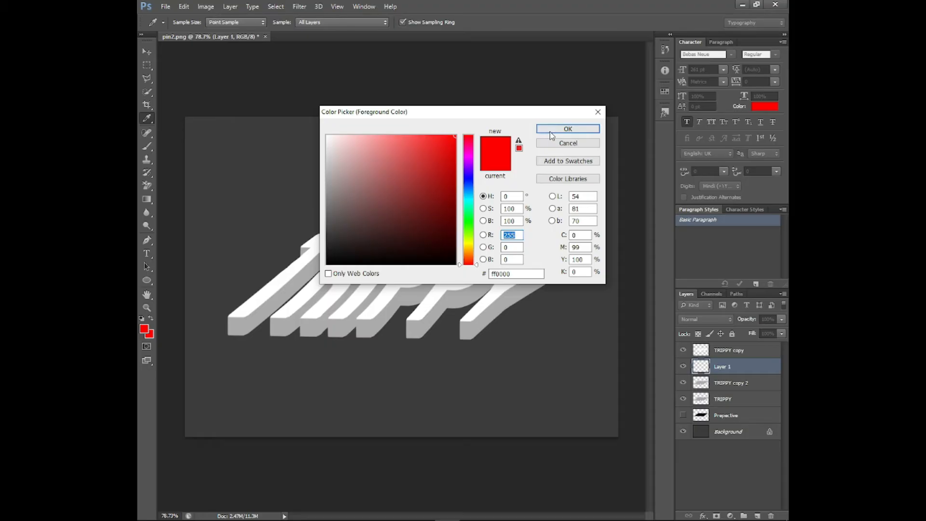
left_click(554, 128)
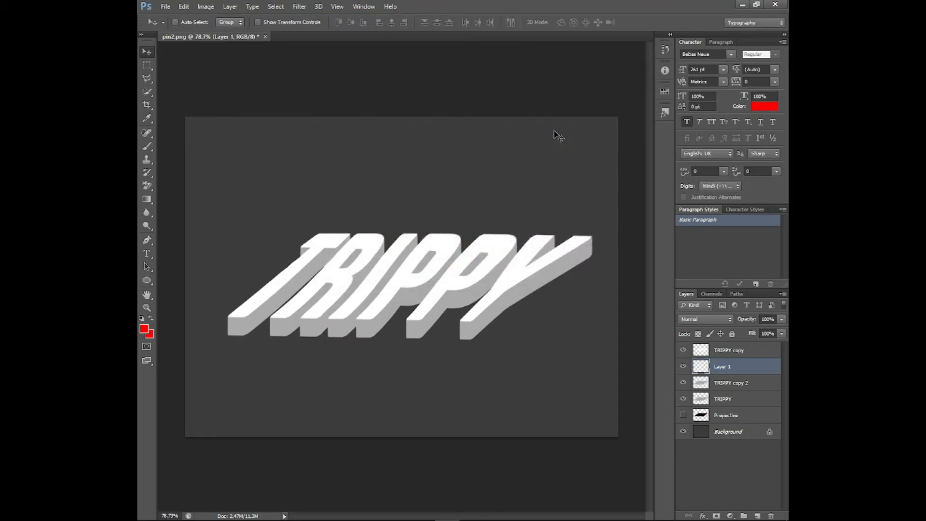
Fill Layer 1 with red, clip it to the duplicated extrusion TRIPPY copy 2, and merge the two layers
key("alt+BackSpace")
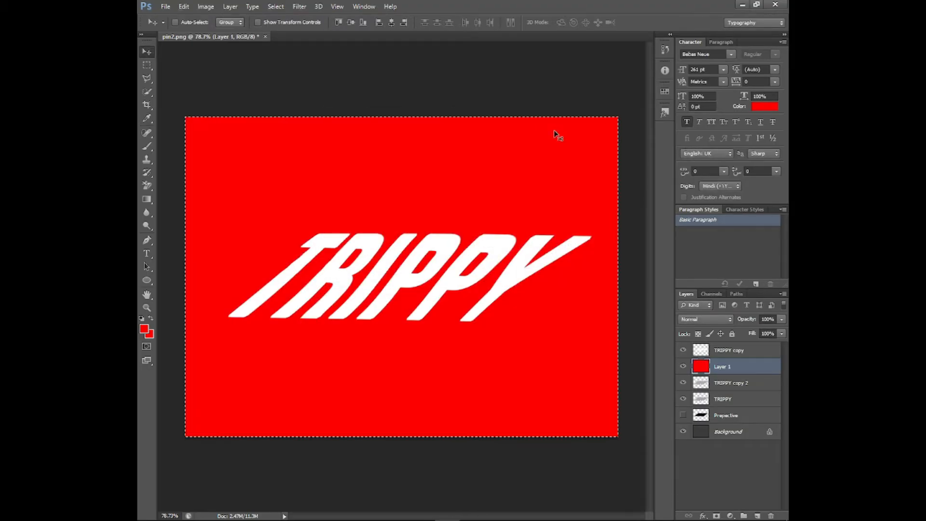
right_click(777, 370)
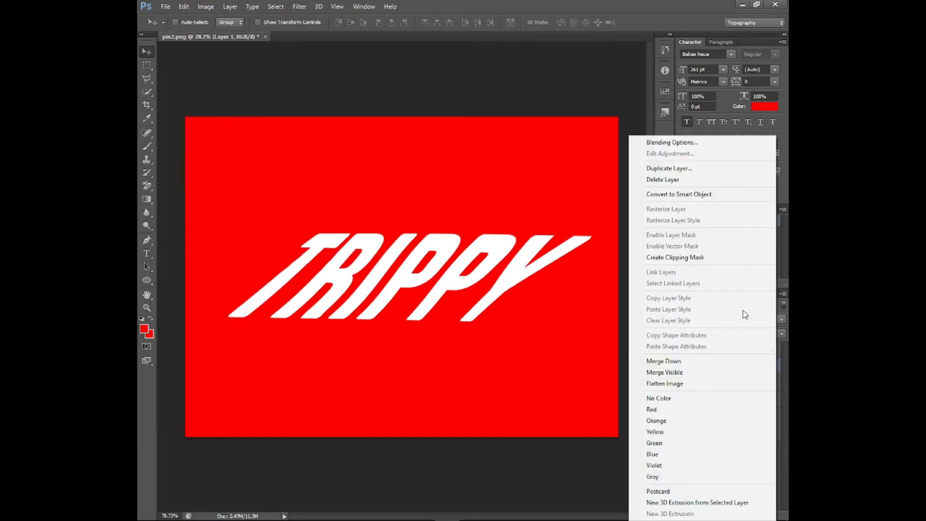
left_click(715, 266)
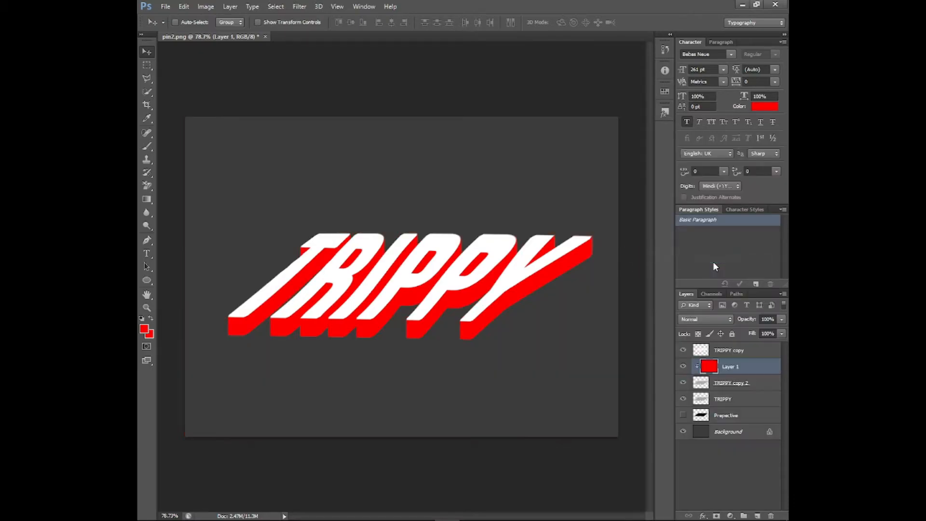
left_click(760, 391, "shift")
key("ctrl+e")
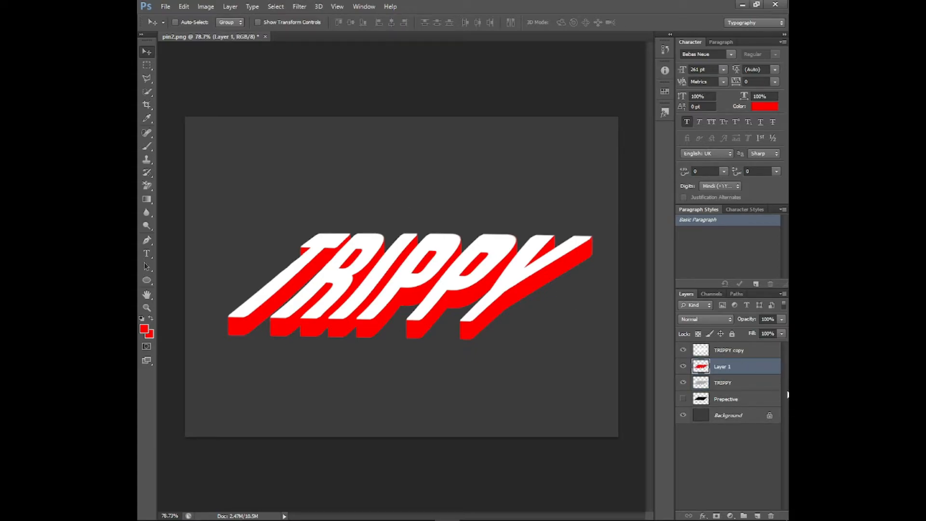
Move the red extrusion layer beneath TRIPPY and shift it down to form a thin red band under the grey sides
left_click_drag(751, 369, 750, 392)
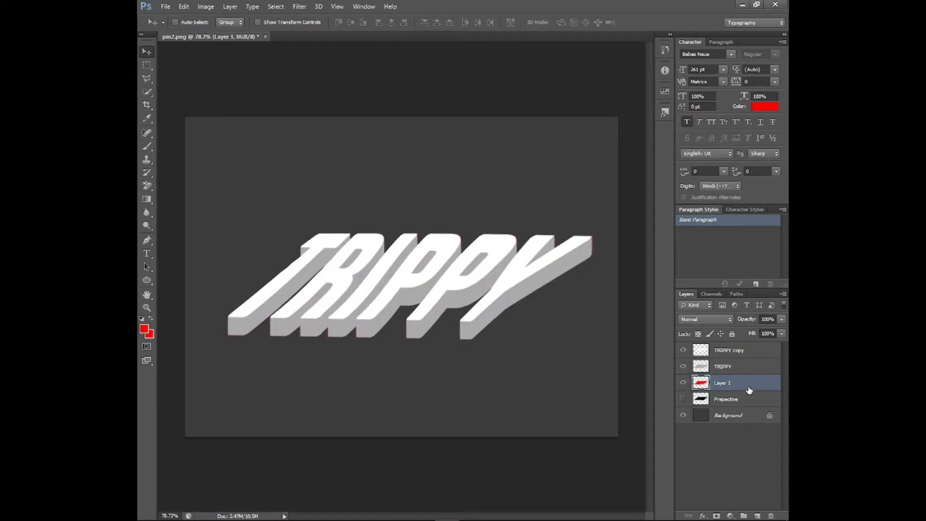
key("shift+Down")
key("shift+Down")
key("shift+Down")
key("shift+Down")
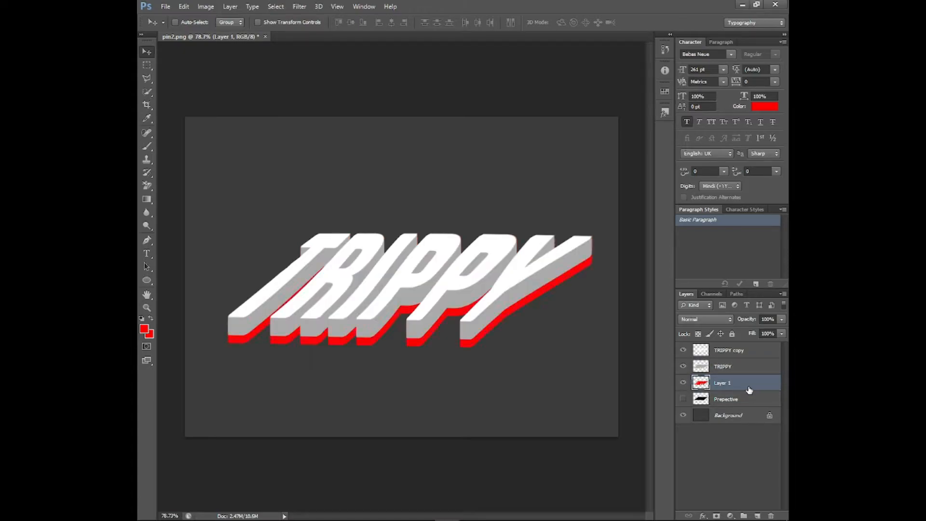
key("shift+Down")
key("shift+Up")
key("shift+Up")
key("shift+Up")
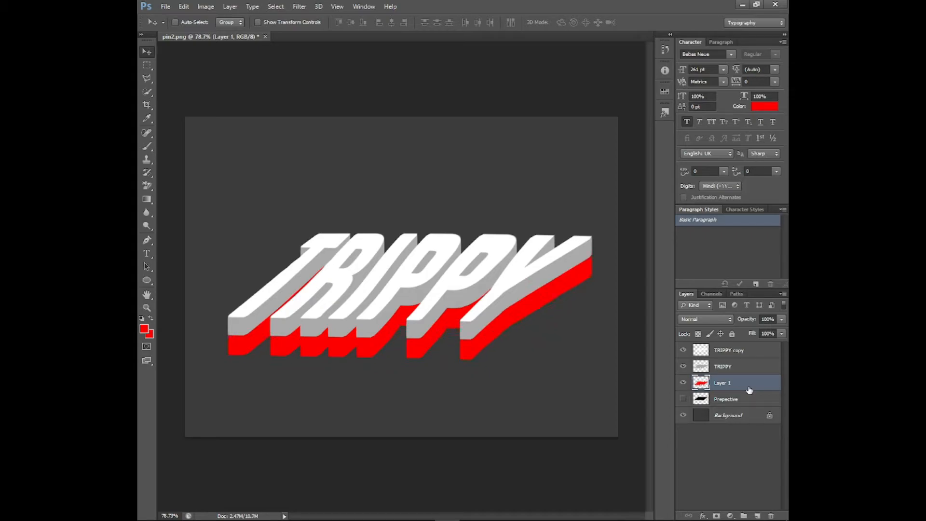
key("shift+Up")
key("shift+Down")
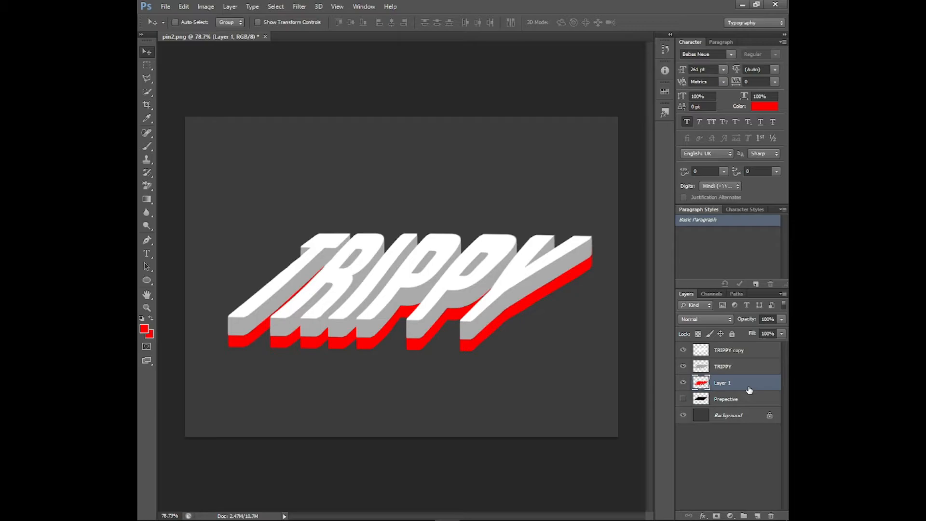
Duplicate the red layer and open the copy in the Liquify filter with brush size 50
key("ctrl+j")
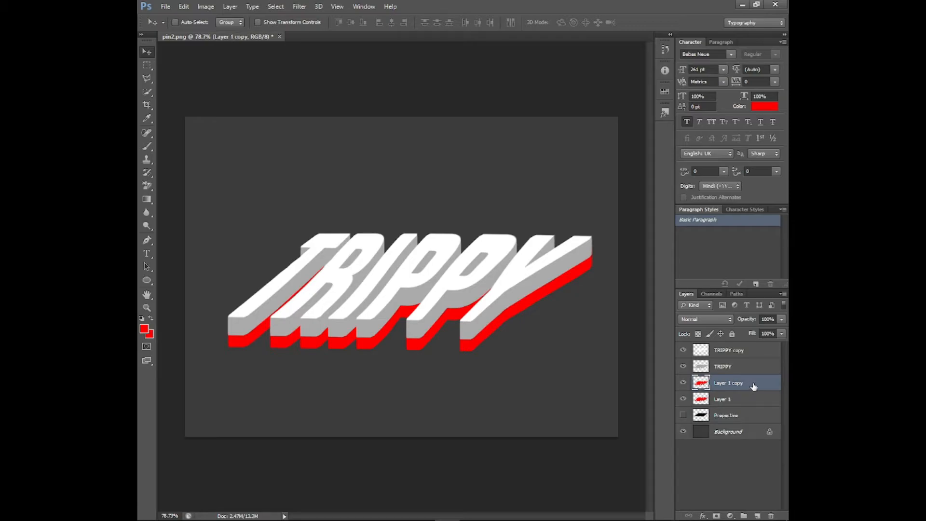
left_click(297, 6)
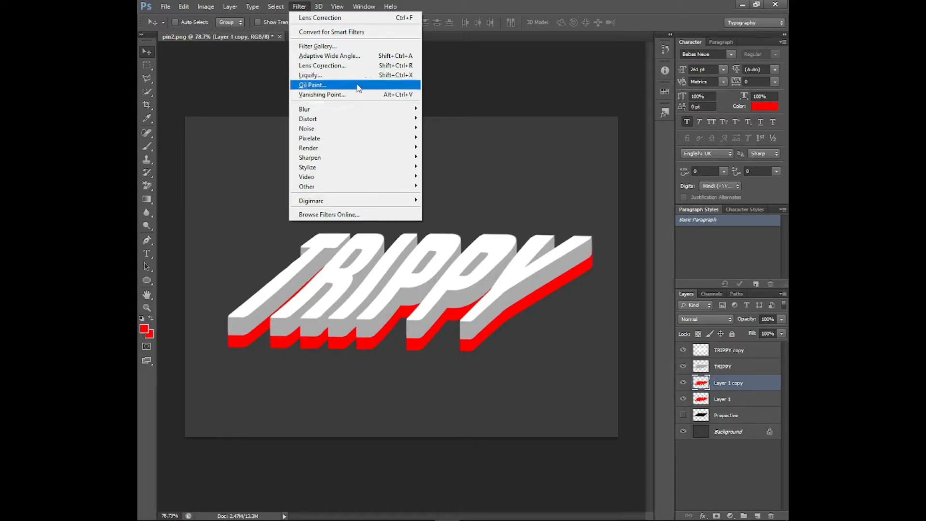
left_click(333, 75)
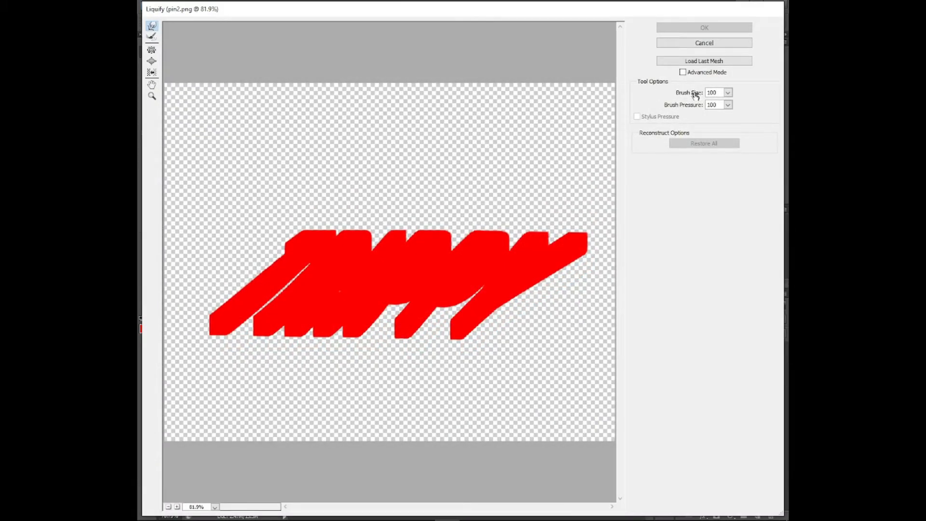
left_click_drag(696, 95, 689, 96)
type("50")
Pull drips of varying length down from the lower edges of the red letters and apply the Liquify filter
mouse_move(211, 340)
left_mouse_down()
mouse_move(209, 377)
mouse_move(219, 331)
mouse_move(220, 341)
mouse_move(226, 330)
mouse_move(228, 339)
mouse_move(230, 329)
mouse_move(229, 337)
mouse_move(261, 324)
mouse_move(255, 397)
left_mouse_up()
mouse_move(287, 330)
left_mouse_down()
mouse_move(291, 379)
mouse_move(300, 340)
left_mouse_up()
left_click_drag(321, 332, 322, 388)
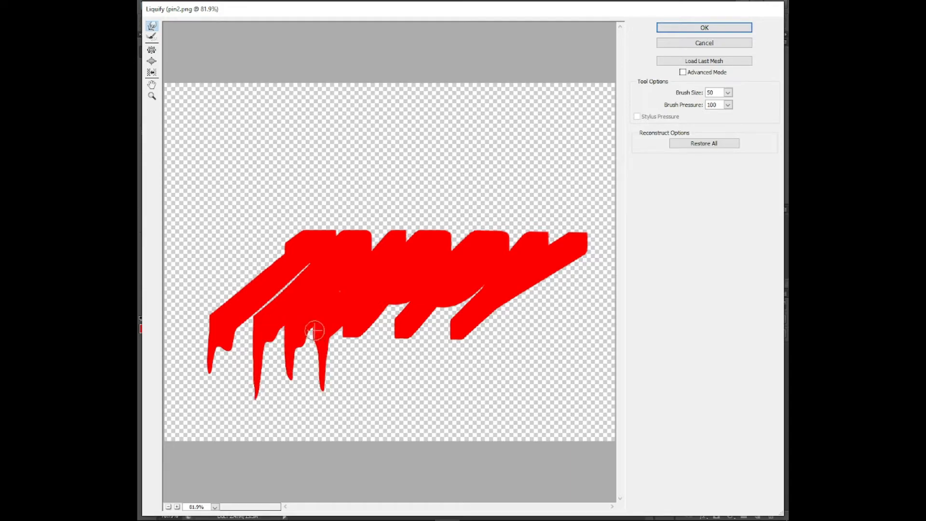
mouse_move(353, 331)
left_mouse_down()
mouse_move(354, 344)
mouse_move(403, 350)
mouse_move(404, 411)
left_mouse_up()
mouse_move(458, 328)
left_mouse_down()
mouse_move(467, 348)
mouse_move(464, 388)
left_mouse_up()
mouse_move(482, 328)
left_mouse_down()
mouse_move(475, 343)
mouse_move(491, 333)
mouse_move(494, 366)
left_mouse_up()
mouse_move(498, 309)
left_mouse_down()
mouse_move(500, 316)
mouse_move(510, 301)
mouse_move(516, 332)
left_mouse_up()
mouse_move(535, 283)
left_mouse_down()
mouse_move(541, 348)
mouse_move(563, 281)
mouse_move(577, 296)
mouse_move(575, 307)
left_mouse_up()
key("ctrl+z")
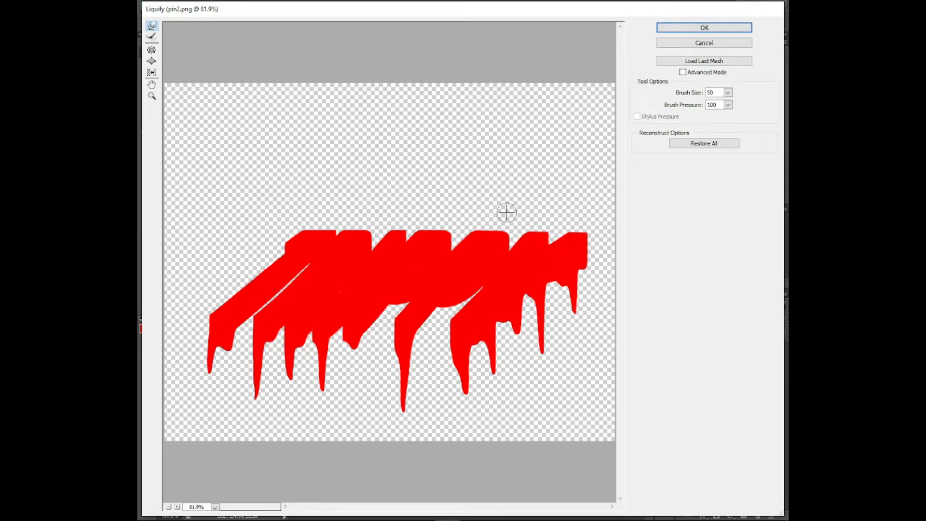
left_click(713, 28)
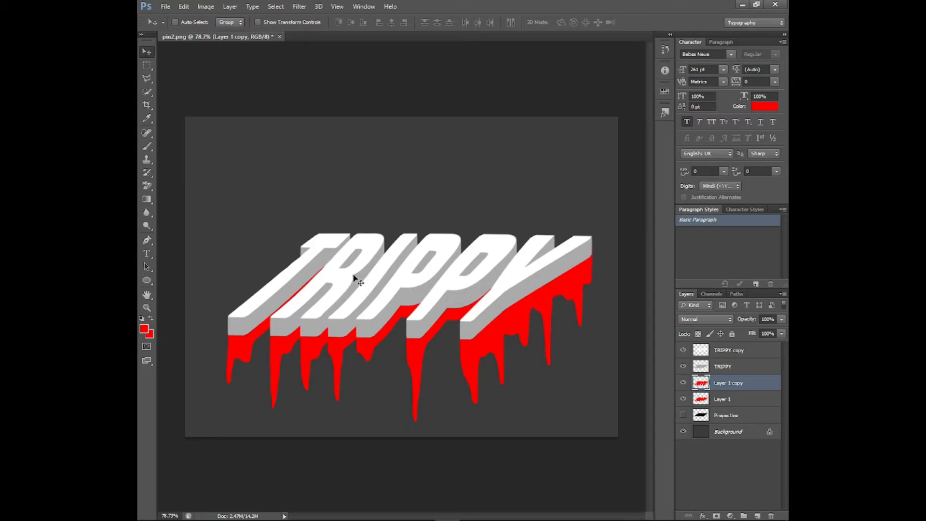
Try repeating the Liquify filter on the dripping red copy, and undo the repetition
key("ctrl+f")
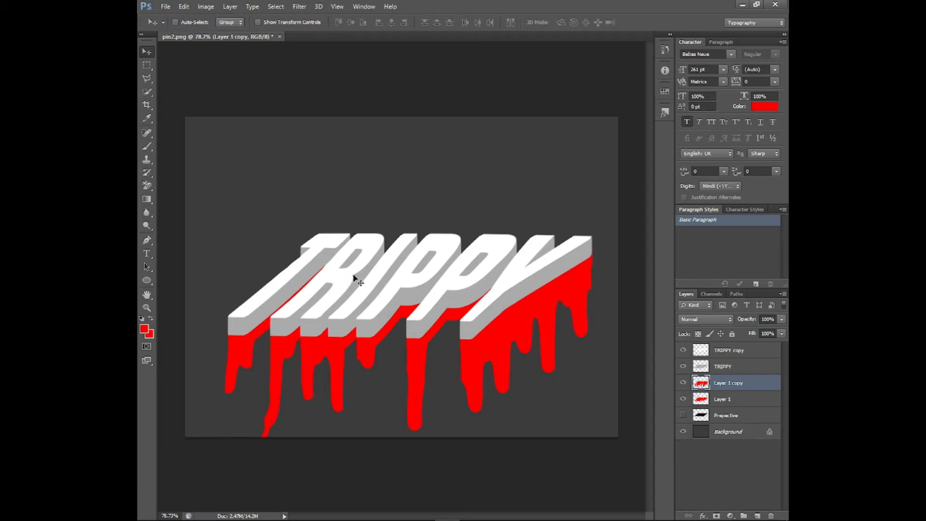
key("ctrl+alt+z")
key("ctrl+alt+z")
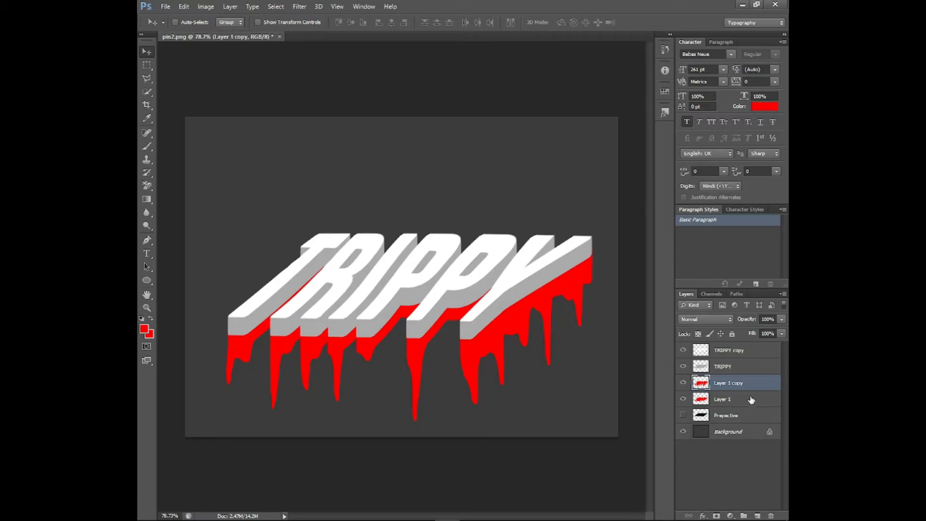
Hide the dripping red layer and place it beneath Layer 1
left_click(682, 383)
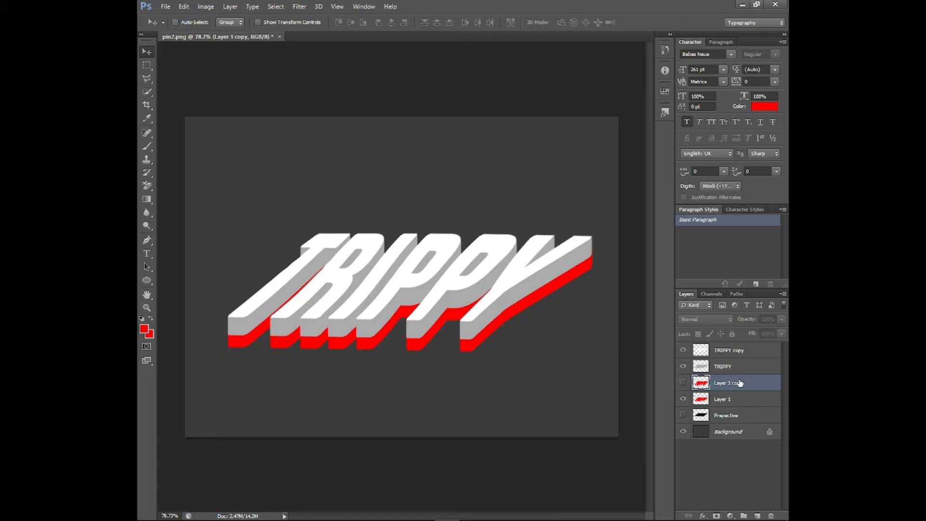
left_click_drag(740, 383, 737, 415)
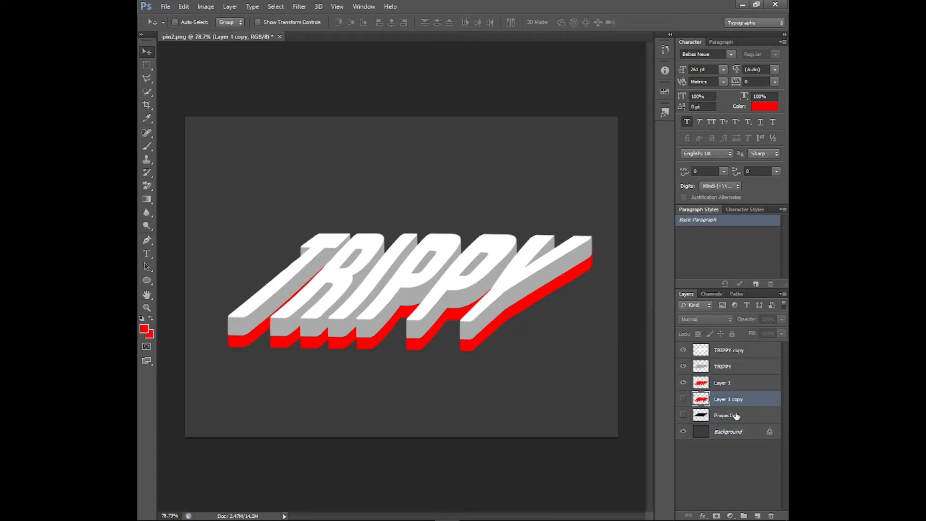
Create four successive duplicates of the red Layer 1, recolouring them magenta, green, turquoise and blue with Hue/Saturation
left_click(744, 382)
key("ctrl+j")
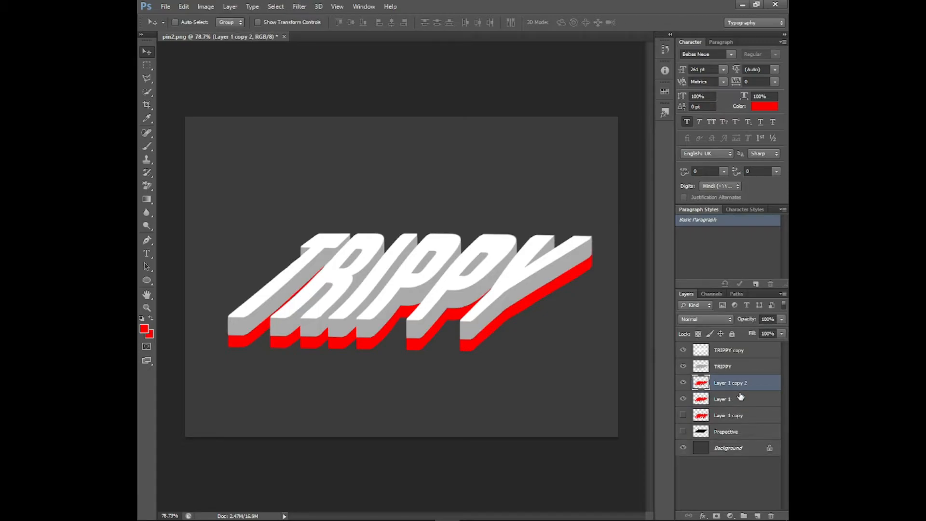
key("ctrl+u")
left_click_drag(439, 180, 467, 180)
left_click(559, 131)
key("ctrl+j")
key("ctrl+u")
left_click(560, 130)
key("ctrl+j")
key("ctrl+u")
left_click(560, 132)
key("ctrl+j")
key("ctrl+u")
left_click(561, 130)
Move the magenta and green copies beneath the red layer, shifting each further down to form stacked bands
left_click(747, 431, "shift")
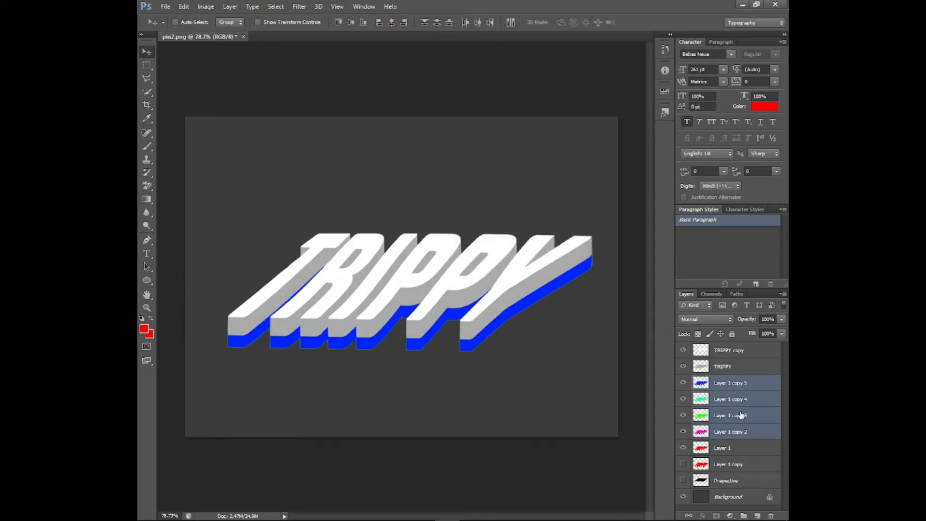
left_click(764, 415)
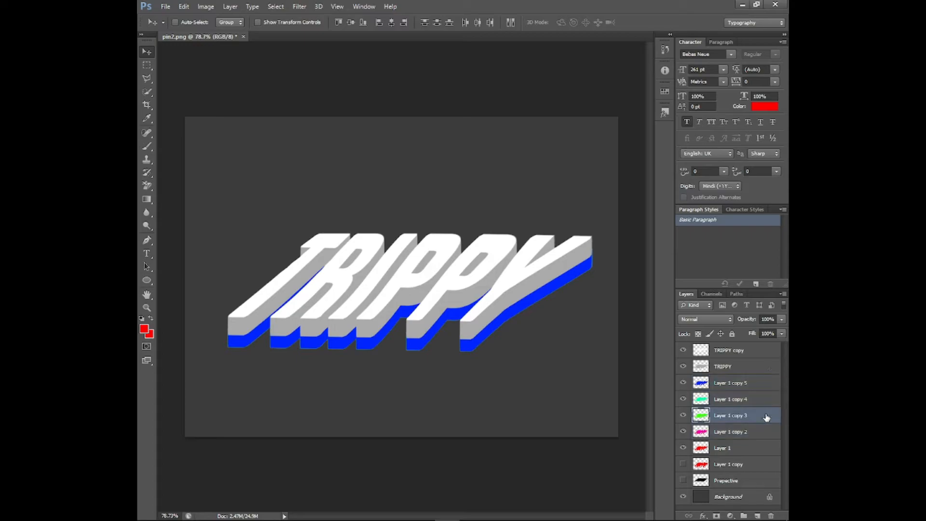
left_click_drag(764, 416, 747, 455)
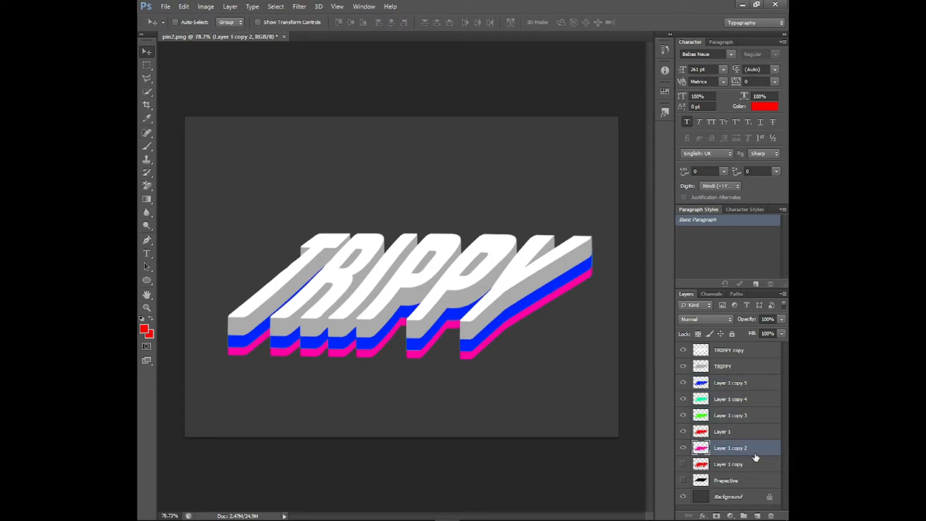
left_click_drag(745, 417, 745, 455)
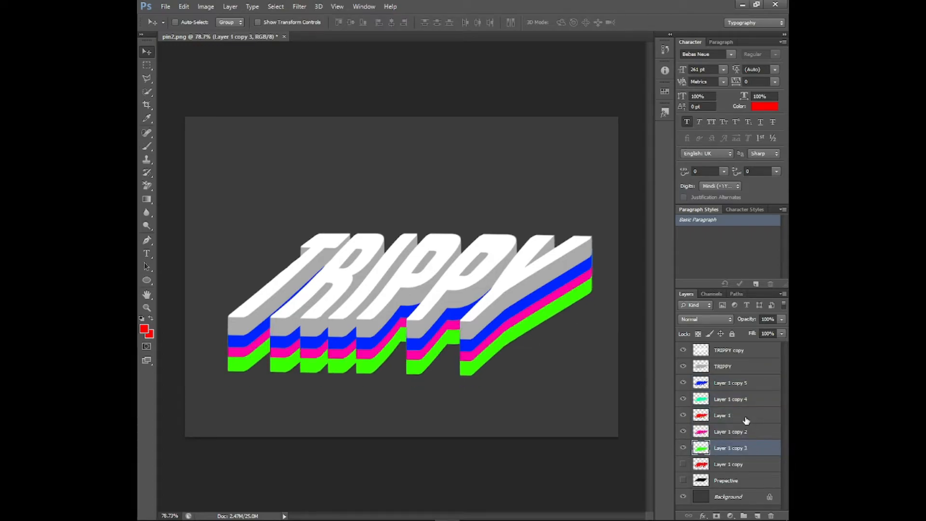
Stack the turquoise and blue copies beneath the green layer, shifting each down to complete the rainbow extrusion
left_click_drag(746, 399, 745, 455)
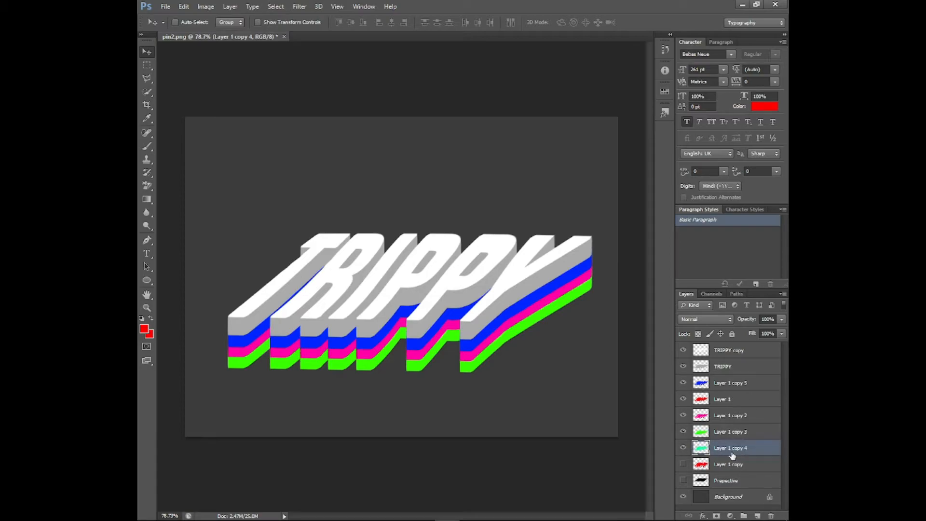
left_click_drag(739, 396, 744, 455)
left_click(754, 398)
key("shift+Down")
key("shift+Down")
key("shift+Down")
key("shift+Down")
key("shift+Down")
key("shift+Down")
key("shift+Down")
key("shift+Down")
key("shift+Down")
key("shift+Down")
key("shift+Down")
key("shift+Down")
key("shift+Down")
key("shift+Down")
key("shift+Down")
key("shift+Down")
key("shift+Up")
key("shift+Up")
key("shift+Up")
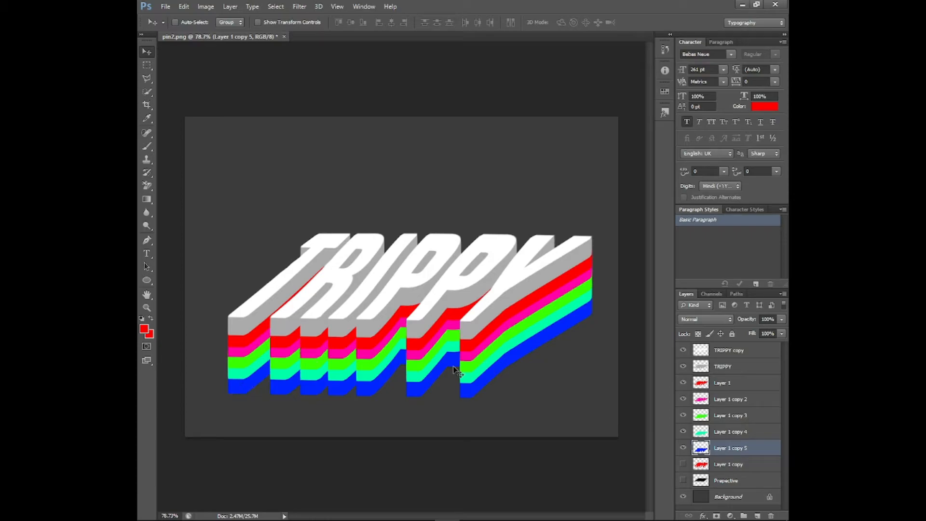
left_click(683, 465)
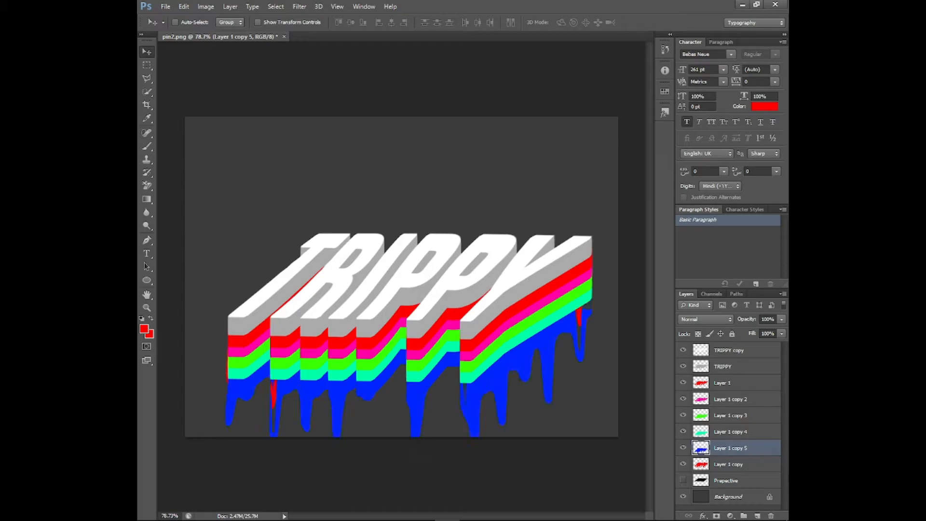
mouse_move(750, 465)
left_mouse_down()
mouse_move(756, 502)
mouse_move(768, 506)
mouse_move(758, 452)
mouse_move(758, 463)
left_mouse_up()
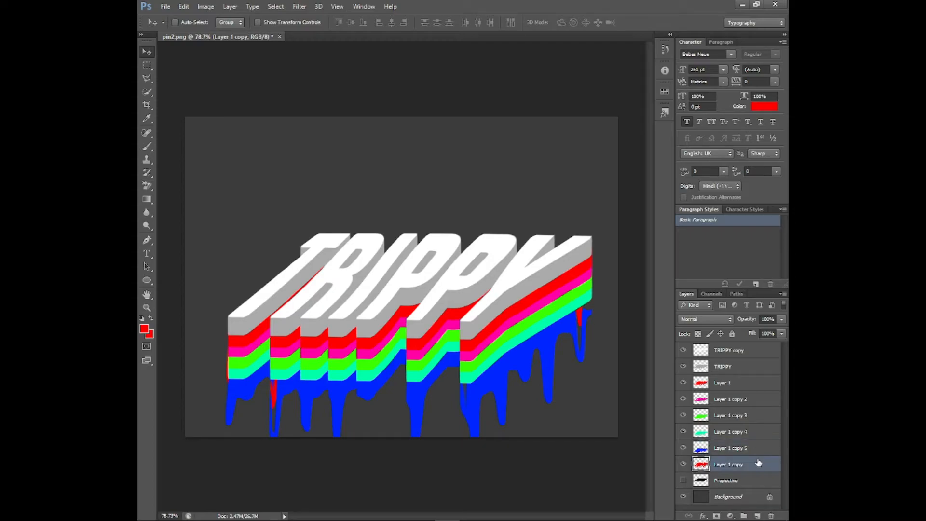
left_click(758, 453)
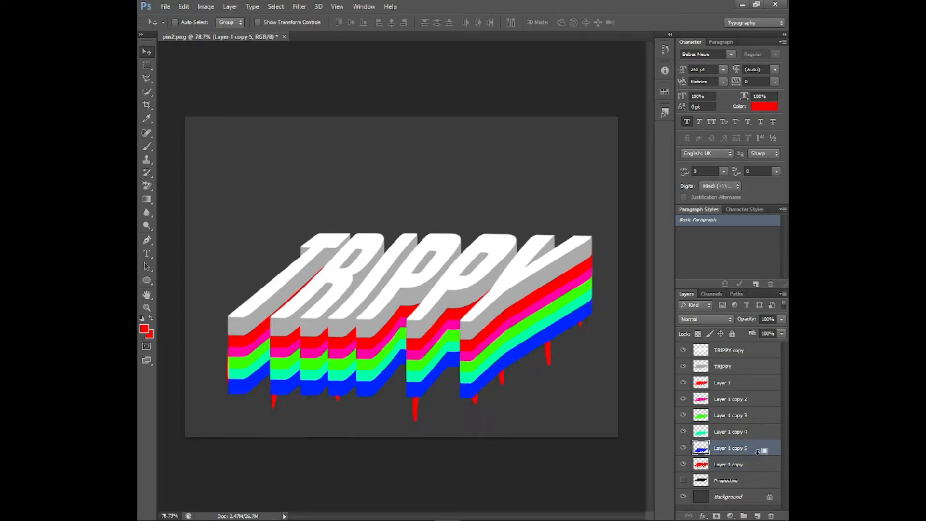
left_click(683, 464)
Duplicate the blue layer and repeat the Liquify filter on the copy to add blue drips
key("ctrl+j")
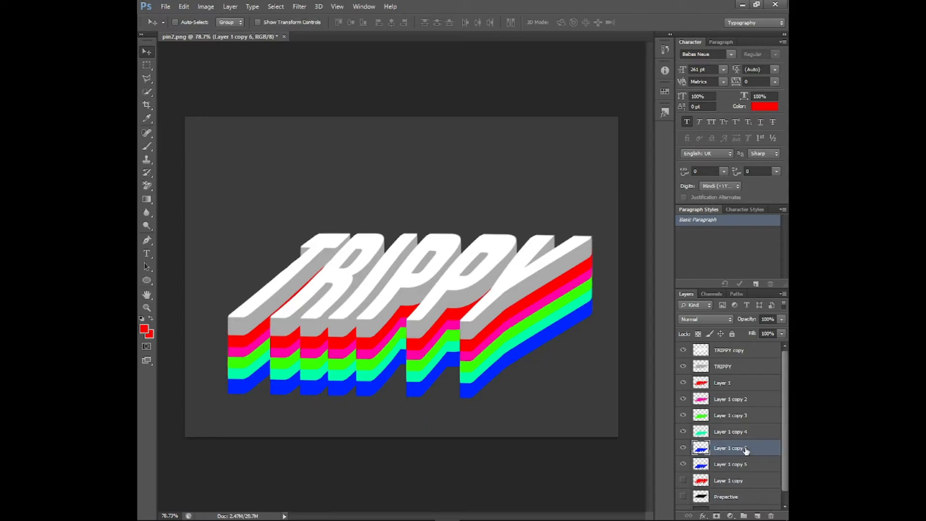
key("ctrl+f")
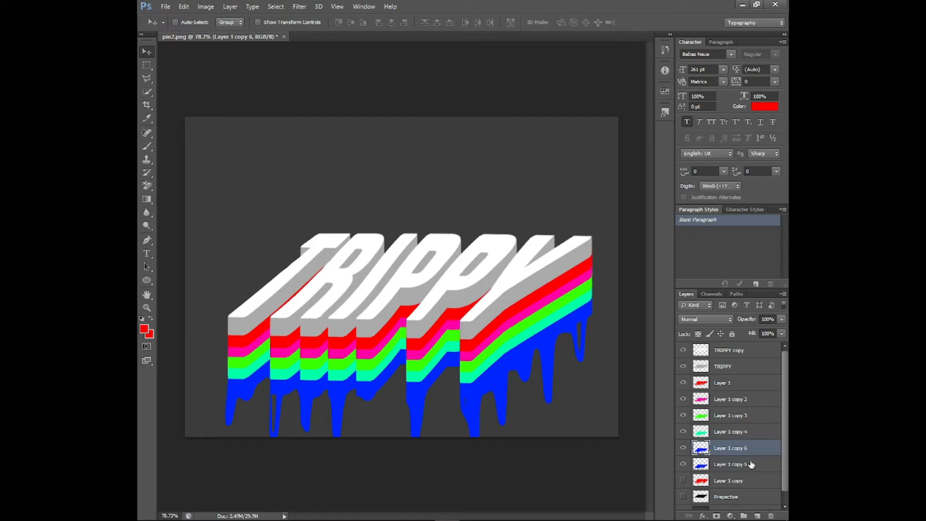
scroll(750, 464, "down", 1)
scroll(748, 459, "up", 1)
Select all visible lettering layers from TRIPPY copy to Layer 1 copy 5 and move them up on the canvas
left_click(741, 464)
left_click(745, 350, "shift")
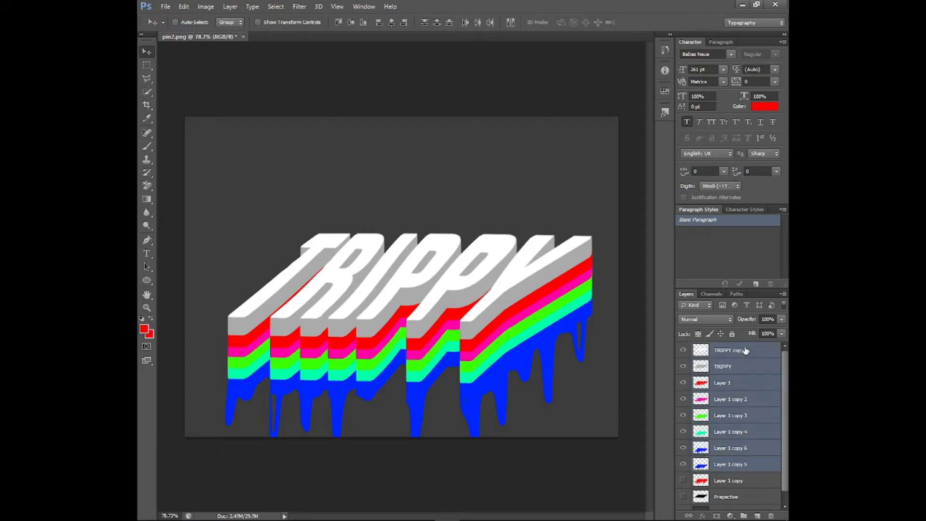
key("shift+Up")
key("shift+Up")
key("shift+Up")
key("shift+Up")
key("shift+Up")
key("shift+Up")
key("shift+Up")
key("shift+Up")
key("shift+Up")
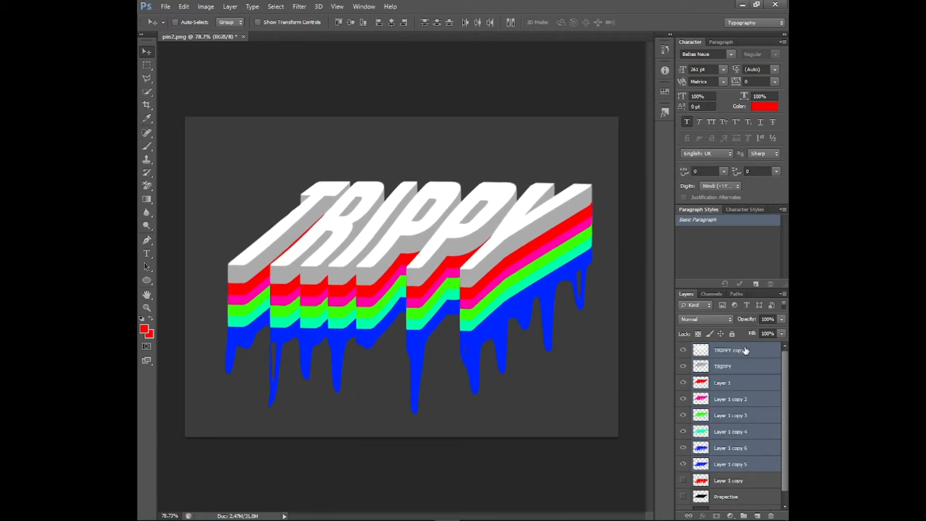
key("shift+Down")
Duplicate the green band layer and repeat the Liquify filter on the copy to add green drips over the blue
left_click(747, 481)
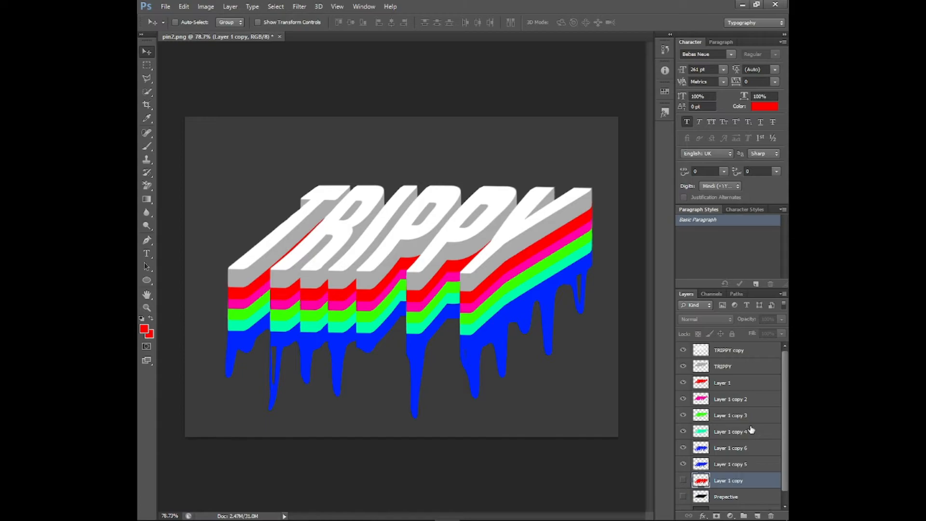
left_click(745, 415)
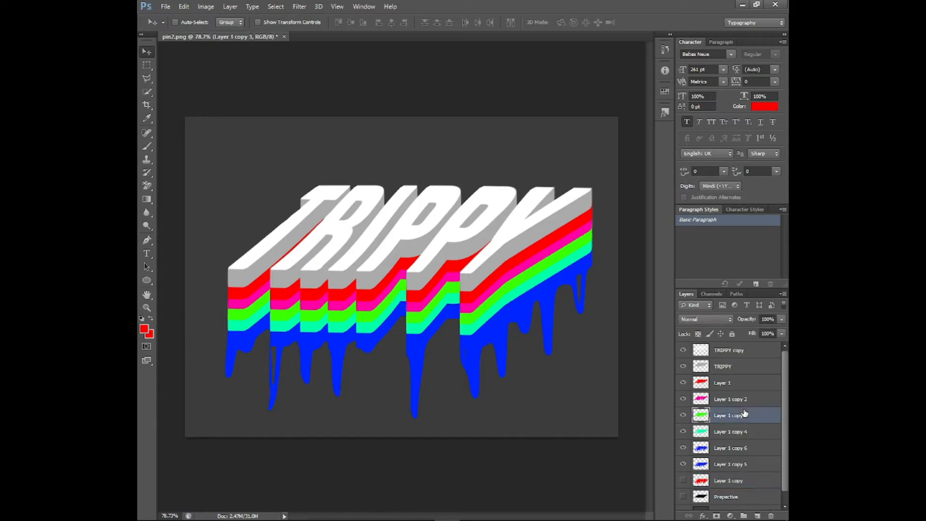
key("ctrl+j")
key("shift+Down")
key("shift+Down")
key("shift+Down")
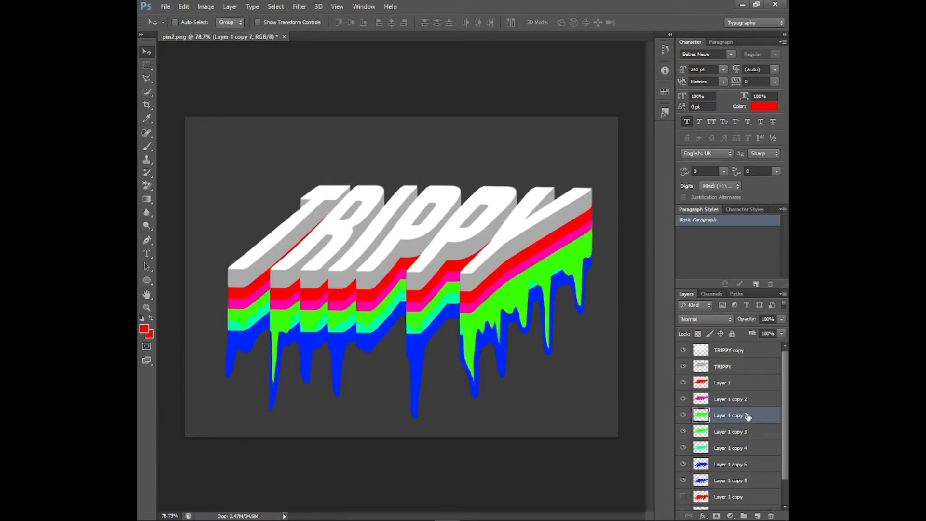
Duplicate the red layer Layer 1 and the pink layer Layer 1 copy 2
left_click(743, 383)
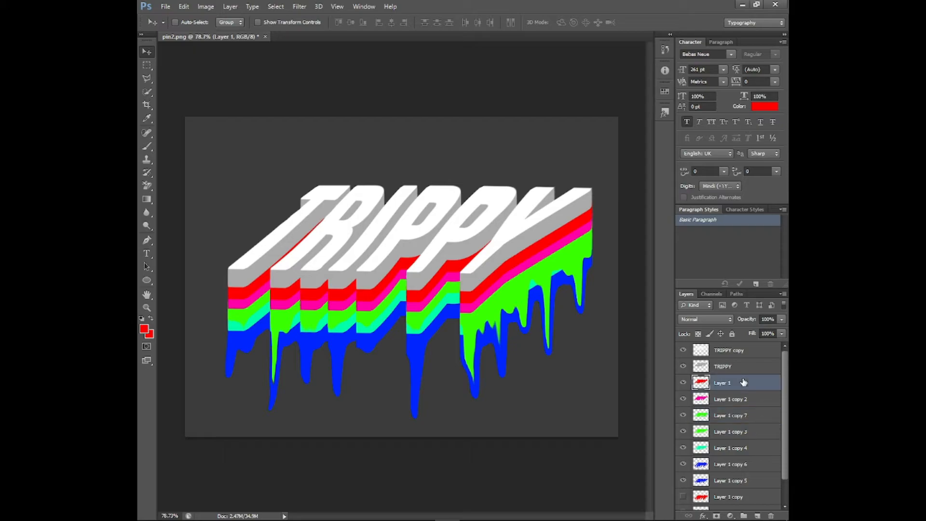
key("ctrl+j")
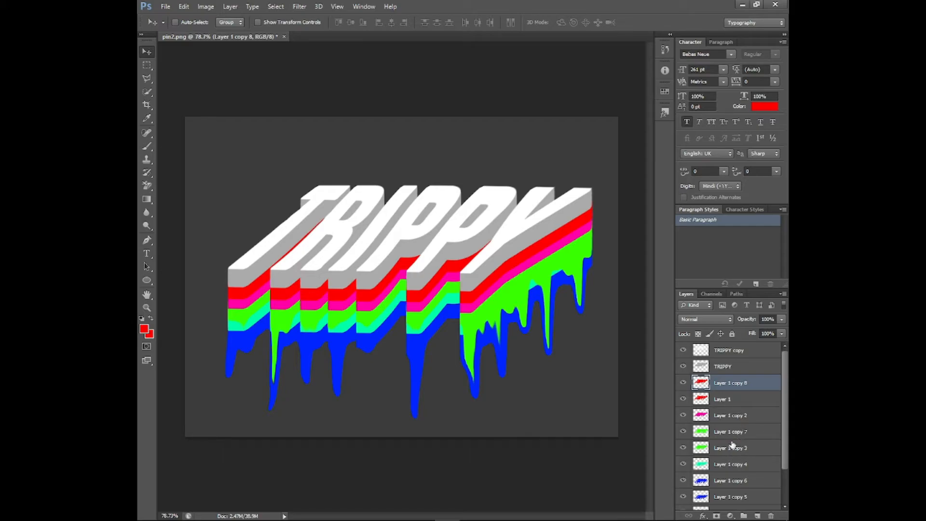
left_click(750, 422)
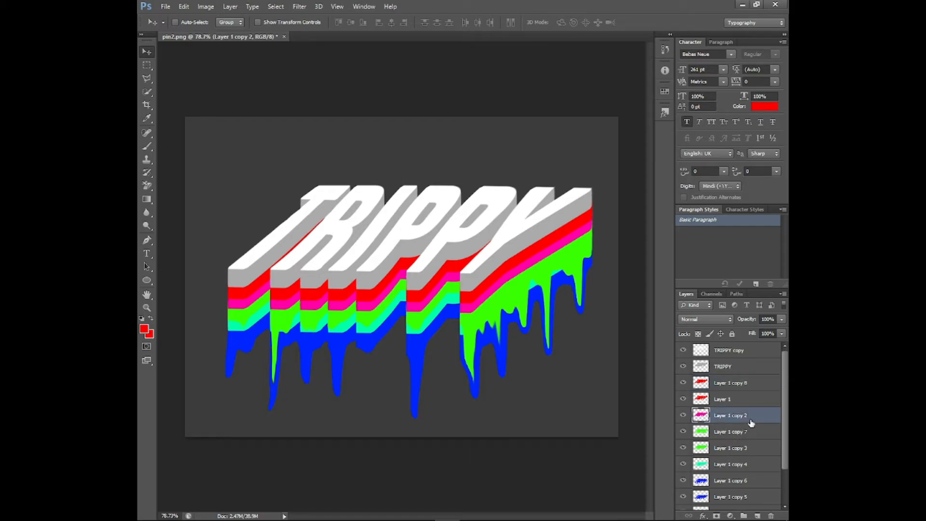
key("ctrl+j")
key("ctrl+u")
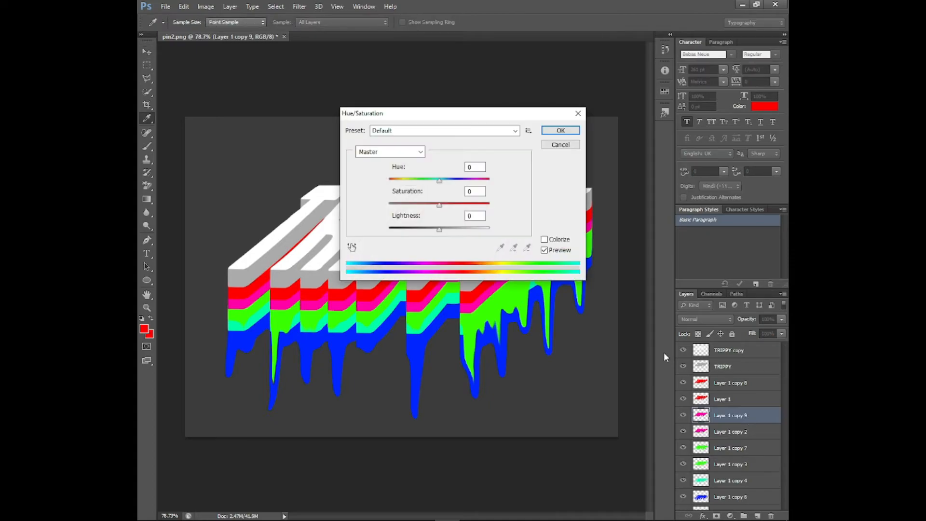
key("Escape")
left_click(752, 437)
key("ctrl+u")
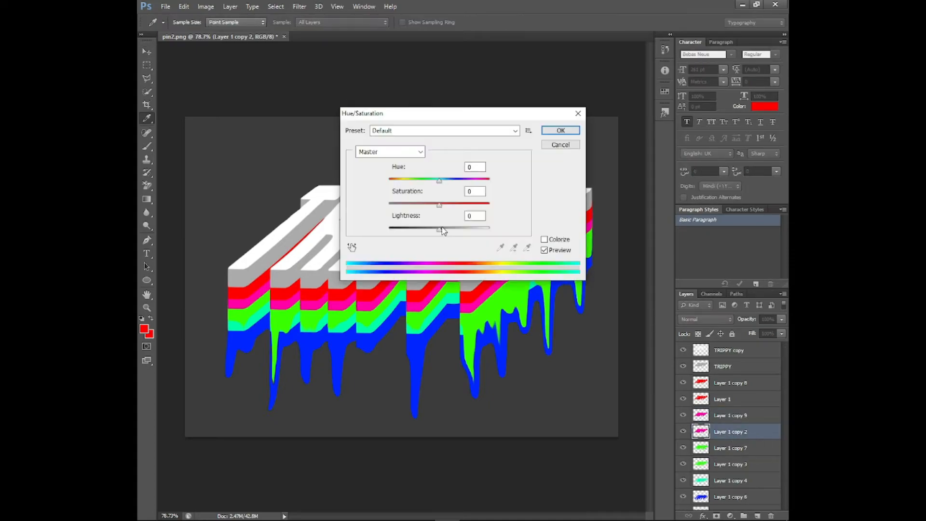
key("Escape")
scroll(748, 423, "down", 1)
scroll(748, 423, "up", 1)
left_click_drag(748, 427, 735, 360)
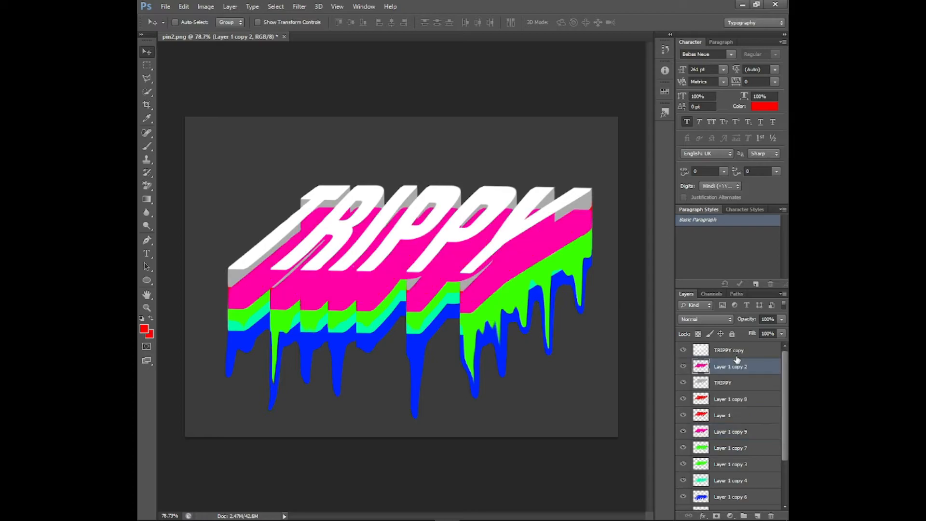
key("ctrl+z")
left_click(299, 7)
left_click(320, 18)
Turn the green drip layer Layer 1 copy 7 black by reducing its lightness to the minimum
scroll(730, 414, "down", 2)
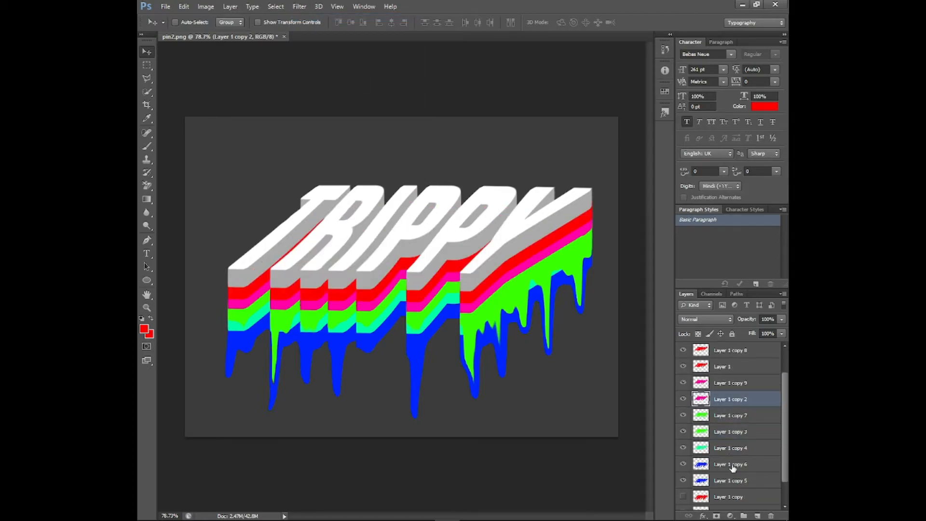
left_click(730, 415)
key("ctrl+u")
left_click_drag(439, 232, 389, 230)
key("Return")
key("v")
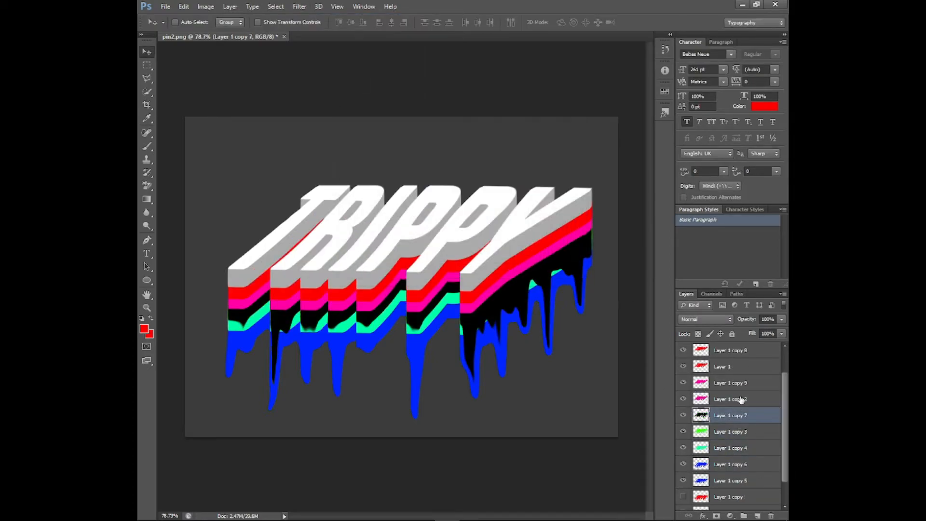
Delete the original pink and red layers, Layer 1 copy 2 and Layer 1, keeping their duplicates
left_click(730, 399)
left_click(683, 399)
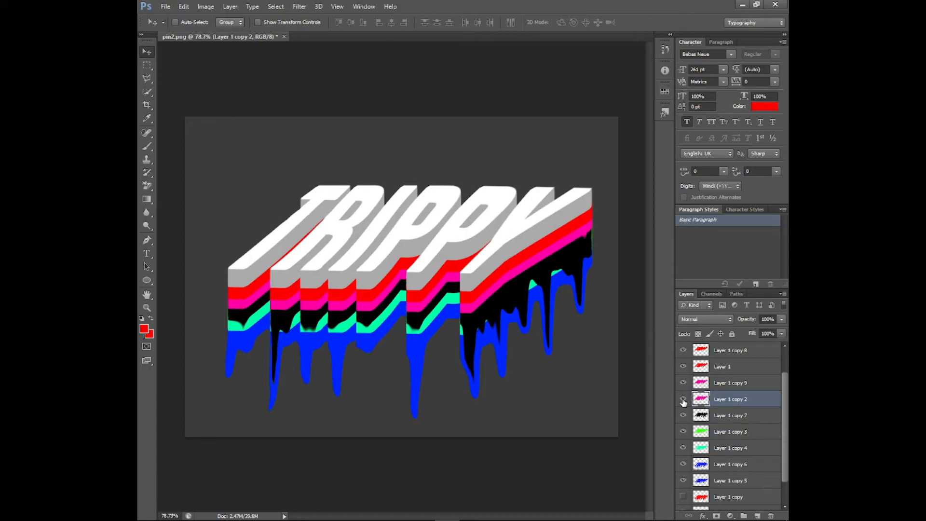
key("Delete")
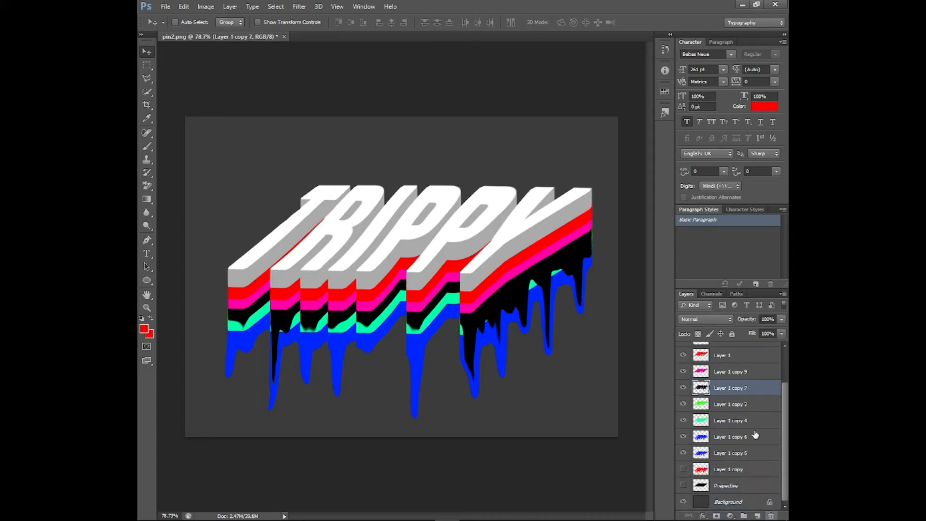
scroll(750, 391, "up", 2)
left_click_drag(752, 398, 752, 505)
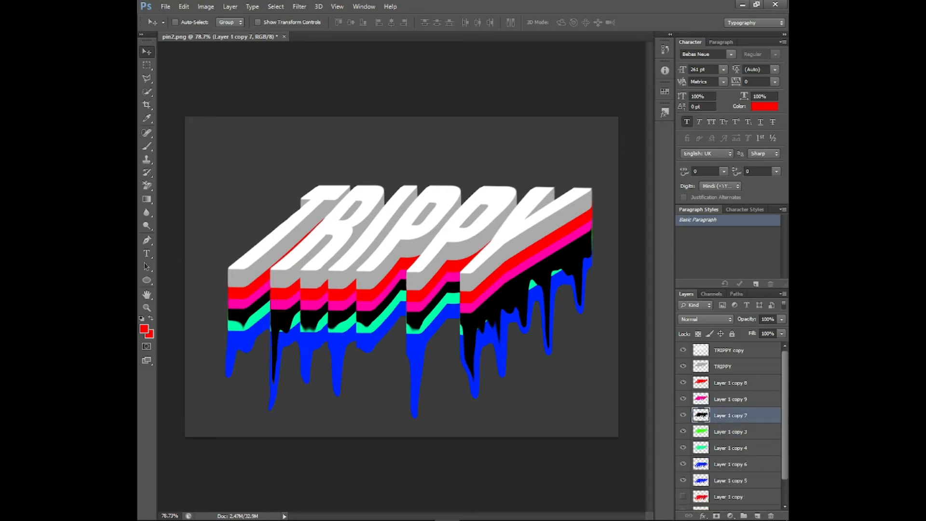
Duplicate the turquoise layer Layer 1 copy 4 and open the copy in the Liquify filter
scroll(748, 421, "down", 2)
left_click(750, 422)
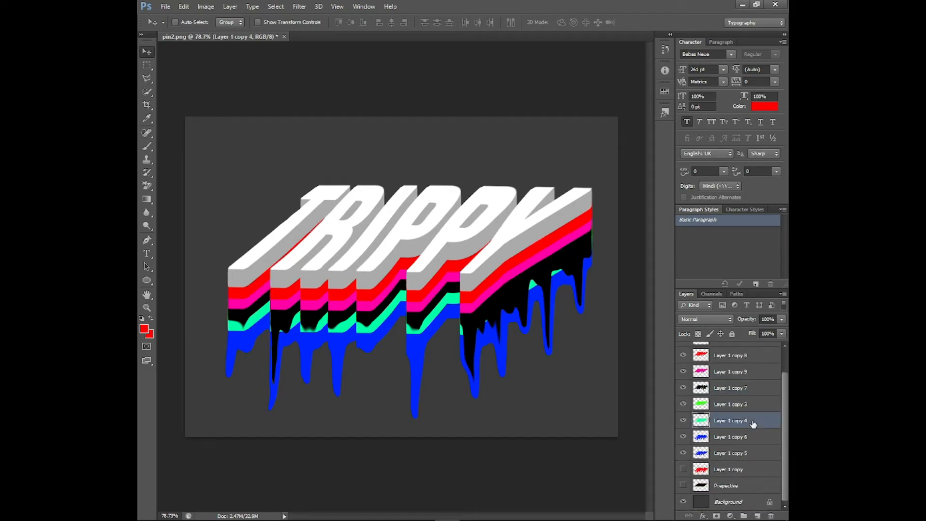
key("ctrl+j")
left_click(300, 7)
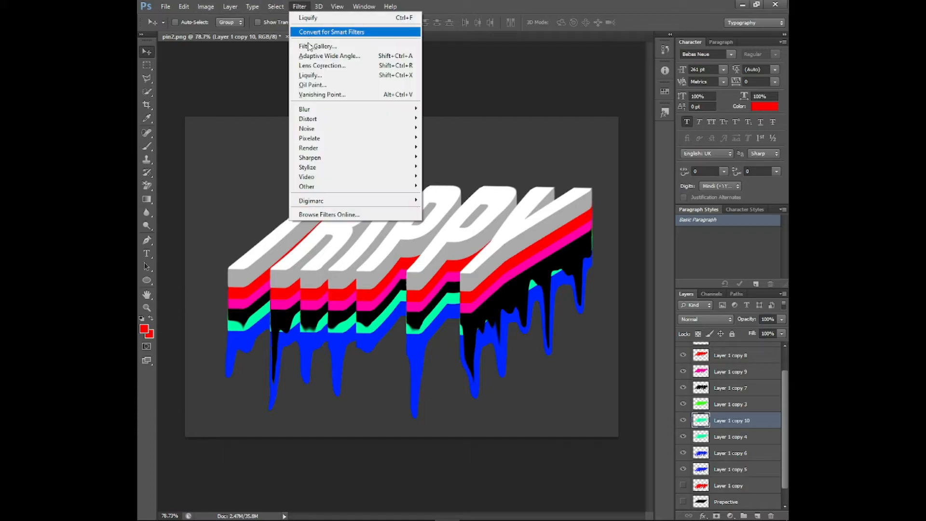
left_click(311, 76)
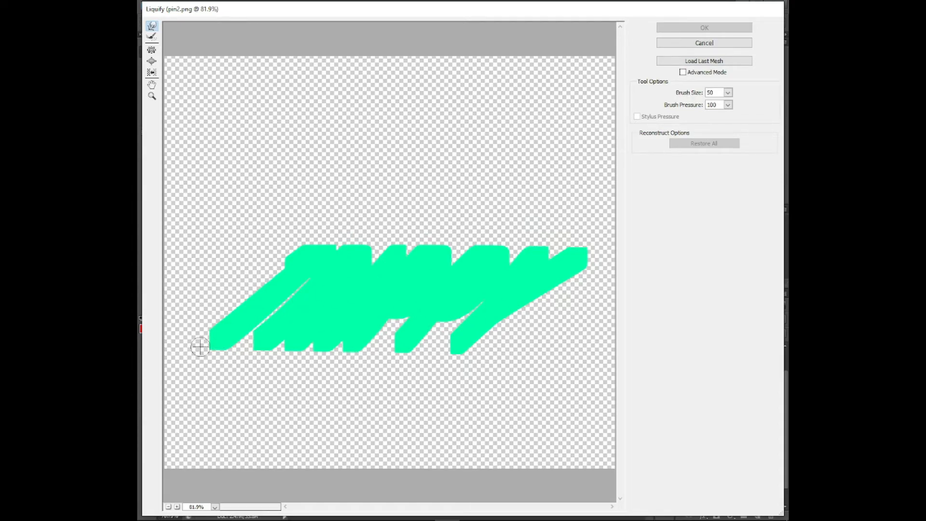
Pull drips of varied lengths down from the lower edges of the turquoise lettering and apply the Liquify distortion
left_click_drag(209, 346, 209, 380)
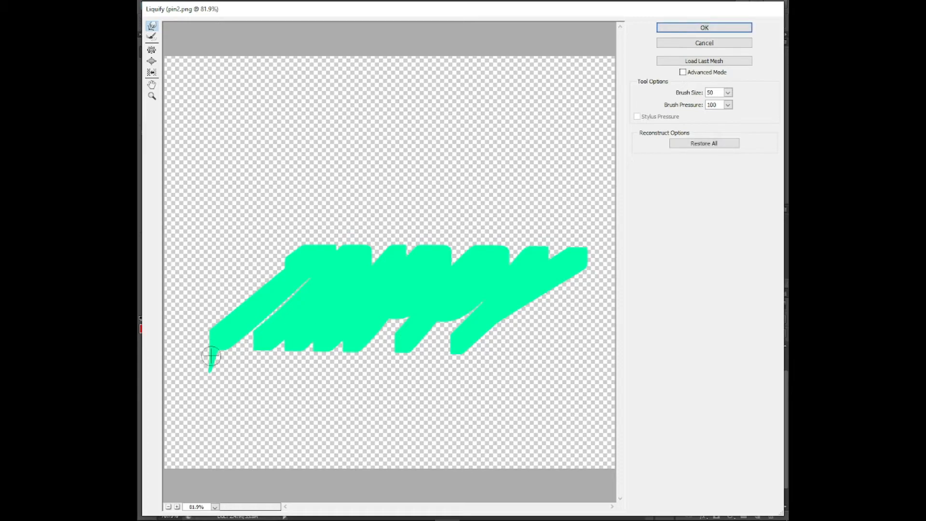
left_click_drag(227, 346, 226, 425)
left_click_drag(266, 355, 260, 408)
left_click_drag(294, 343, 293, 386)
left_click_drag(320, 348, 319, 376)
left_click_drag(345, 348, 344, 411)
left_click_drag(355, 348, 355, 360)
left_click_drag(402, 348, 400, 377)
left_click_drag(454, 349, 453, 401)
left_click_drag(464, 352, 468, 376)
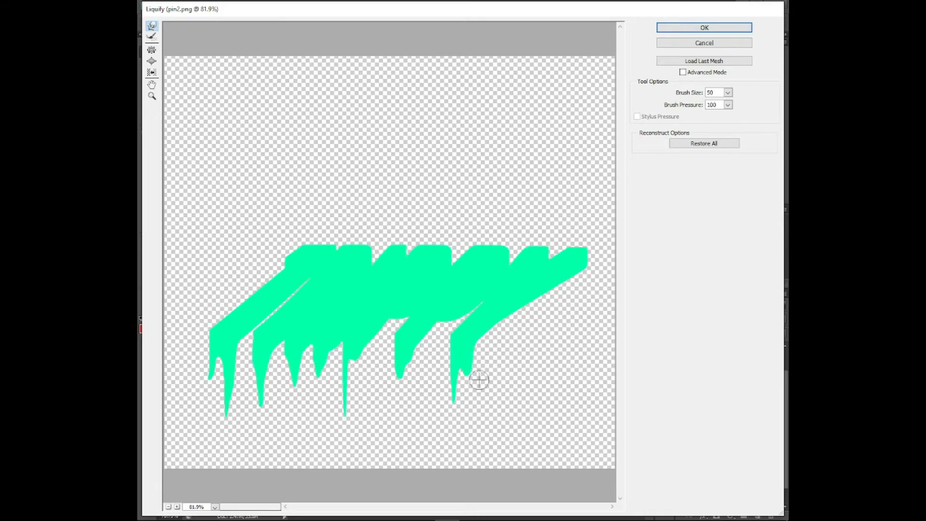
left_click_drag(484, 340, 486, 433)
left_click_drag(504, 319, 505, 335)
left_click_drag(528, 306, 533, 379)
left_click_drag(548, 290, 550, 347)
left_click_drag(573, 274, 577, 358)
left_click_drag(519, 309, 519, 317)
left_click_drag(421, 338, 418, 347)
left_click(680, 28)
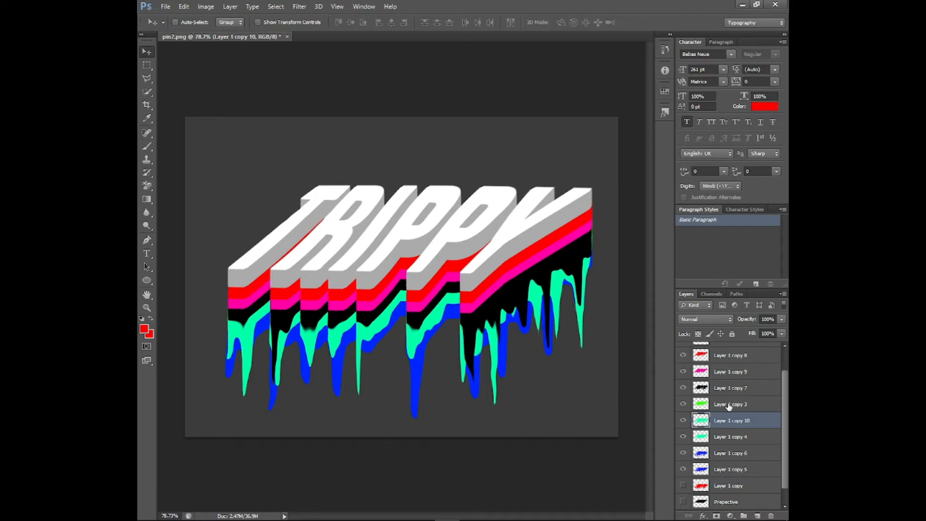
Recolour the turquoise drip copy to pinkish red by shifting its hue to the end of the range
key("ctrl+u")
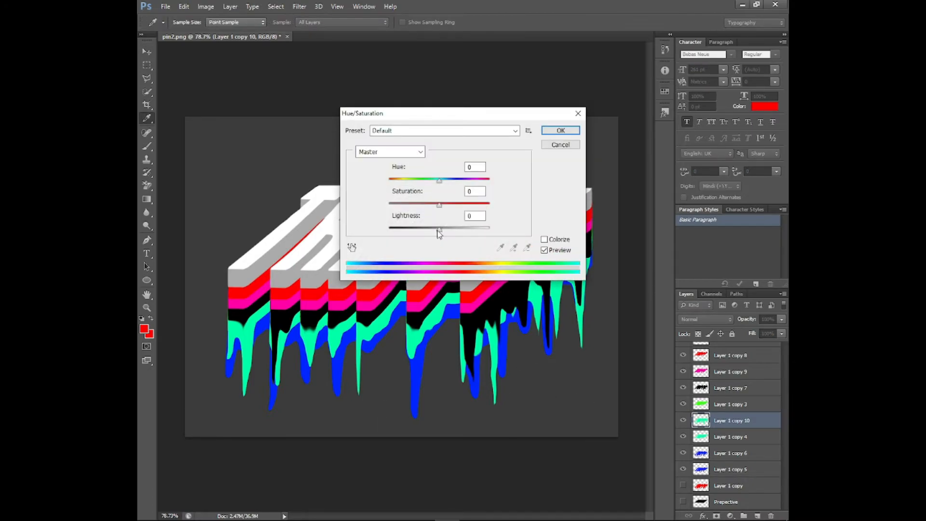
left_click_drag(439, 231, 550, 254)
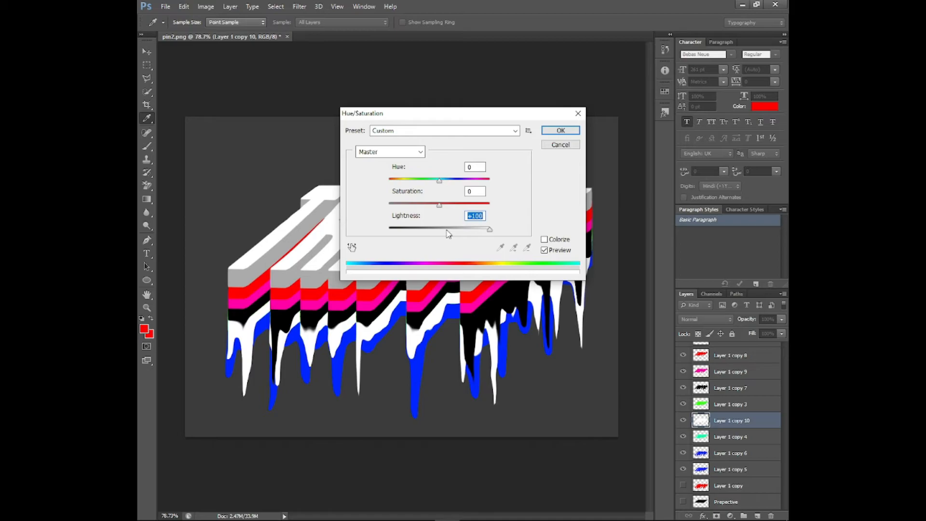
left_click_drag(448, 233, 442, 231)
left_click_drag(440, 181, 492, 192)
left_click(561, 130)
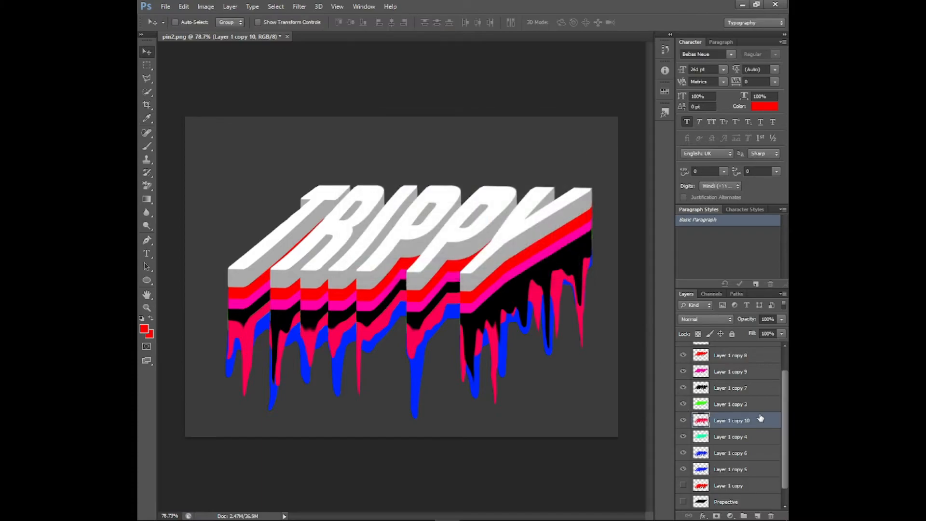
Duplicate the pinkish-red drip layer, place the copy above the pink band and darken it to black
key("ctrl+j")
left_click_drag(760, 418, 750, 363)
key("i")
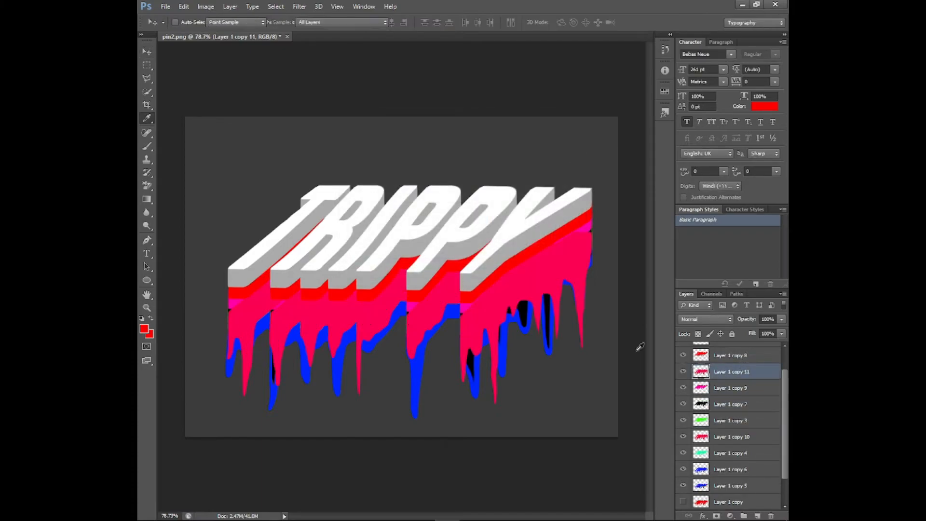
key("ctrl+u")
left_click_drag(440, 229, 387, 230)
left_click(560, 131)
Try shifting the black drip copy up behind the lettering, then delete that layer
key("shift+Up")
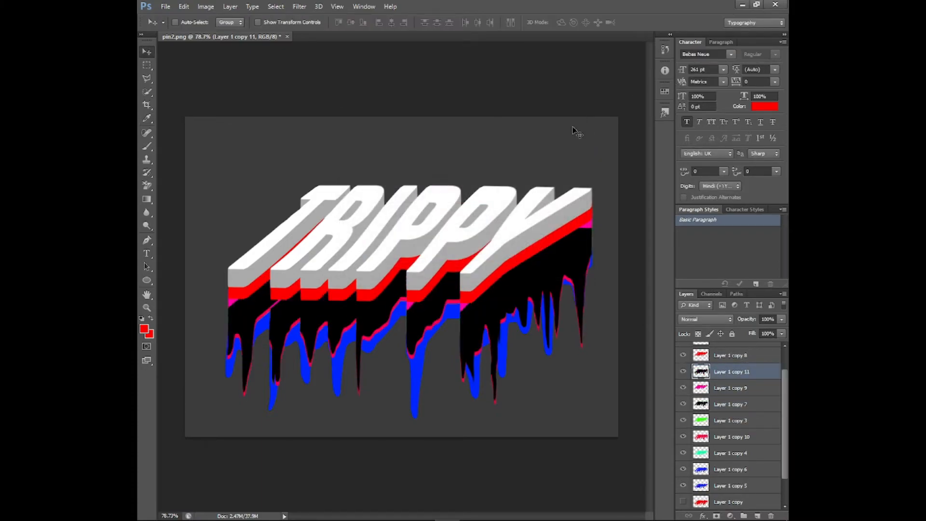
key("shift+Up")
key("shift+Up")
key("shift+Up")
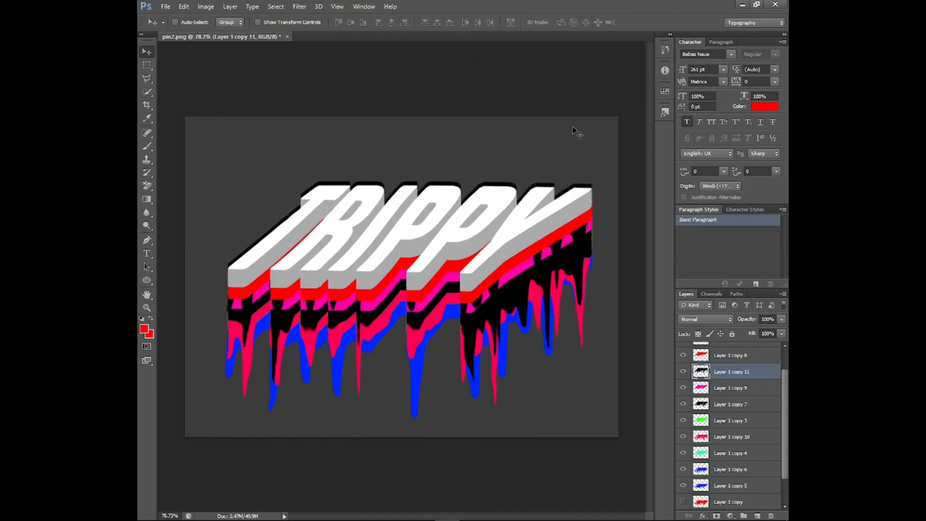
key("shift+Up")
key("shift+Up")
left_click_drag(752, 378, 770, 515)
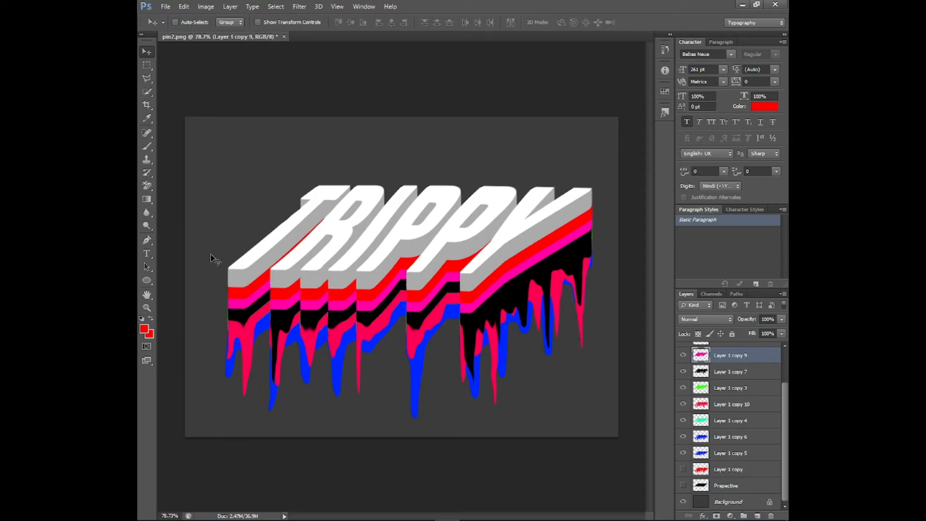
Toggle the visibility of the TRIPPY copy layer to compare the lettering with and without its white faces
scroll(764, 405, "up", 3)
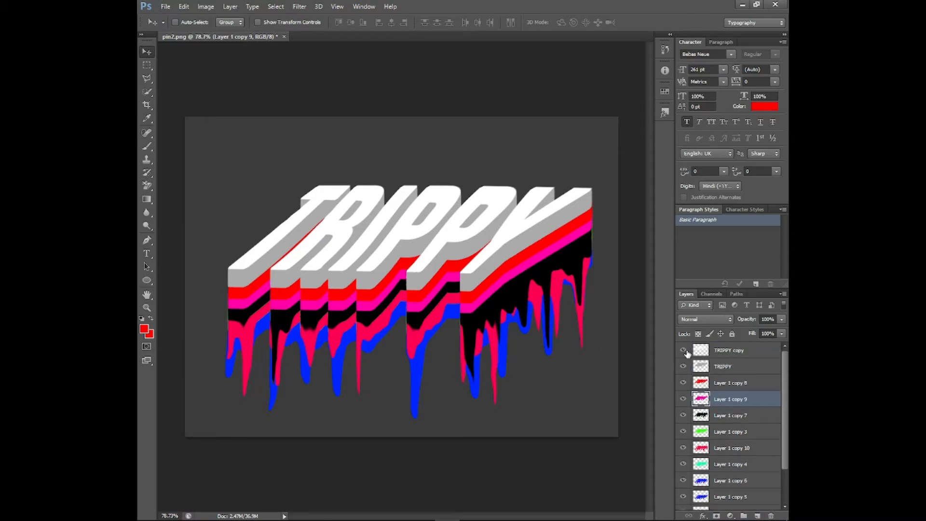
left_click(684, 351)
left_click(684, 350)
left_click(684, 351)
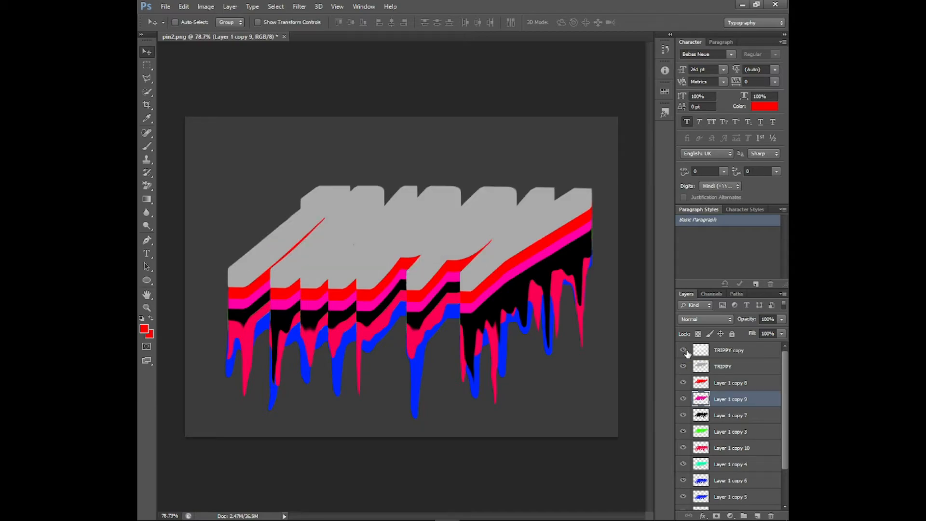
left_click(684, 351)
left_click(684, 350)
left_click(684, 350)
Duplicate the white TRIPPY copy layer and turn the duplicate black with a lightness of -100
left_click(745, 352)
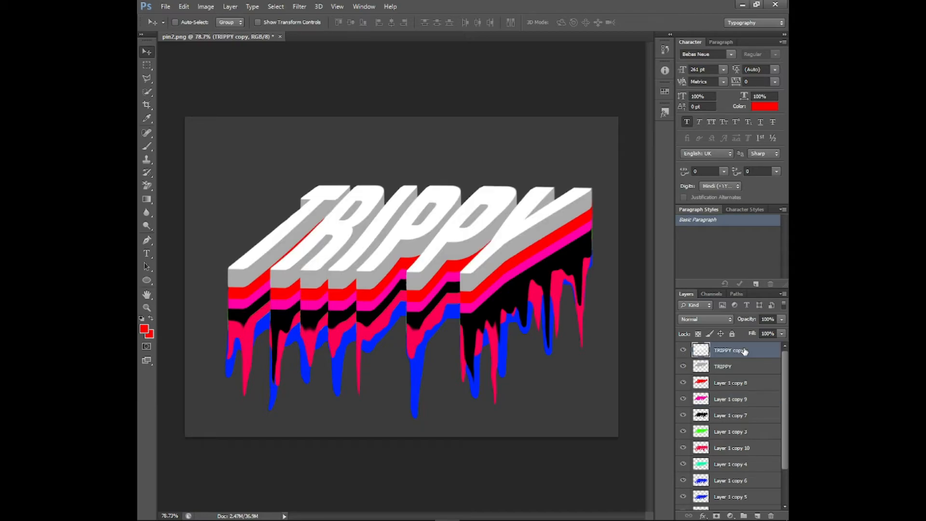
key("ctrl+j")
key("ctrl+u")
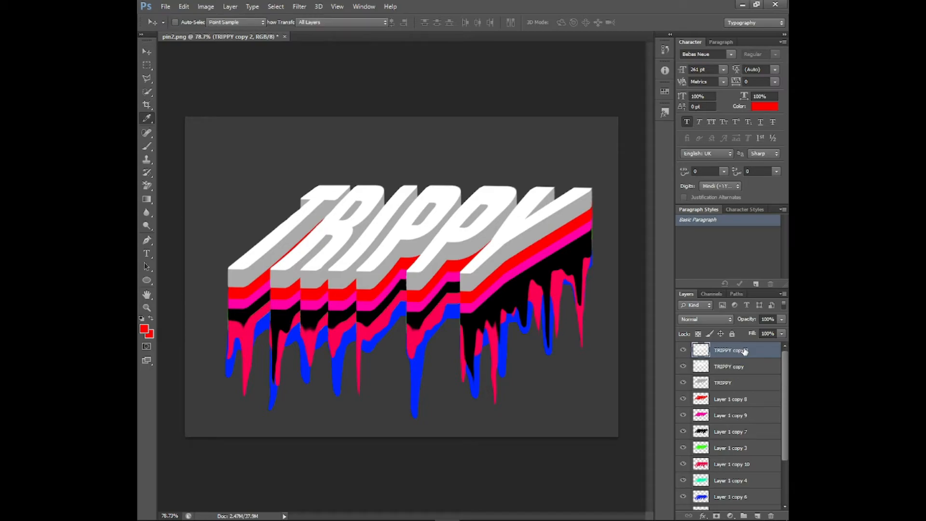
left_click_drag(436, 232, 381, 232)
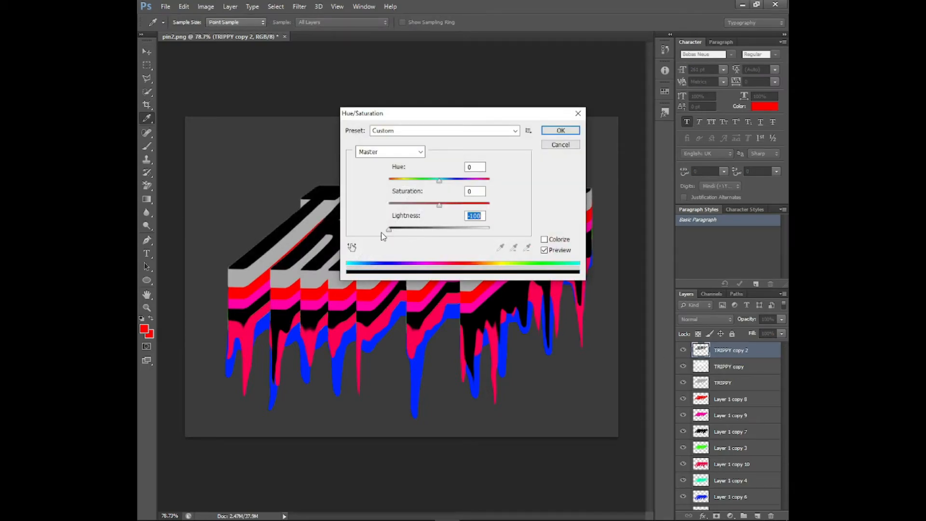
left_click(560, 130)
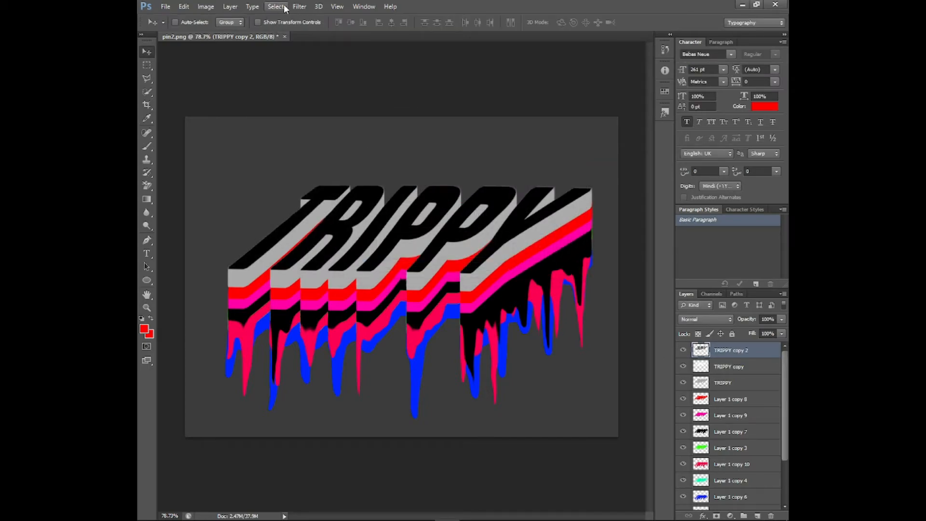
Use Liquify to pull spikes upward from the black lettering faces on TRIPPY copy 2 and apply the distortion
left_click(299, 6)
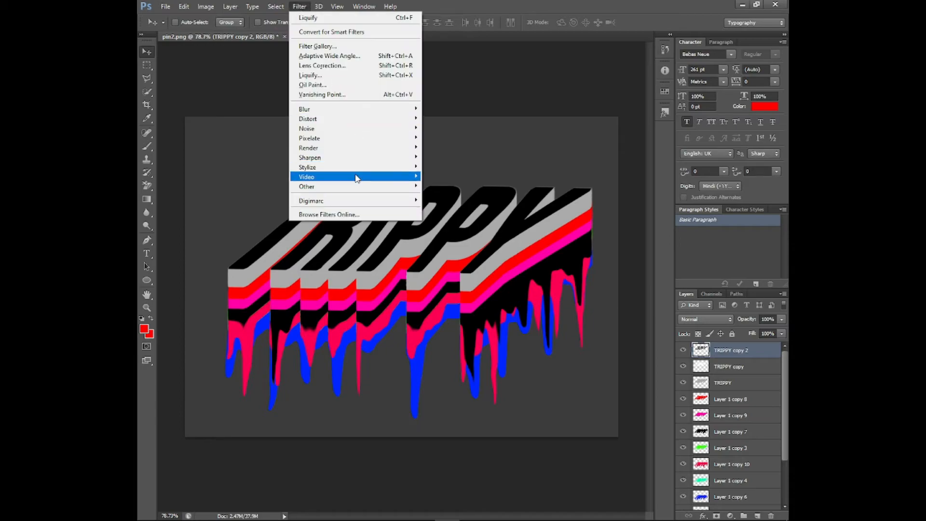
left_click(353, 75)
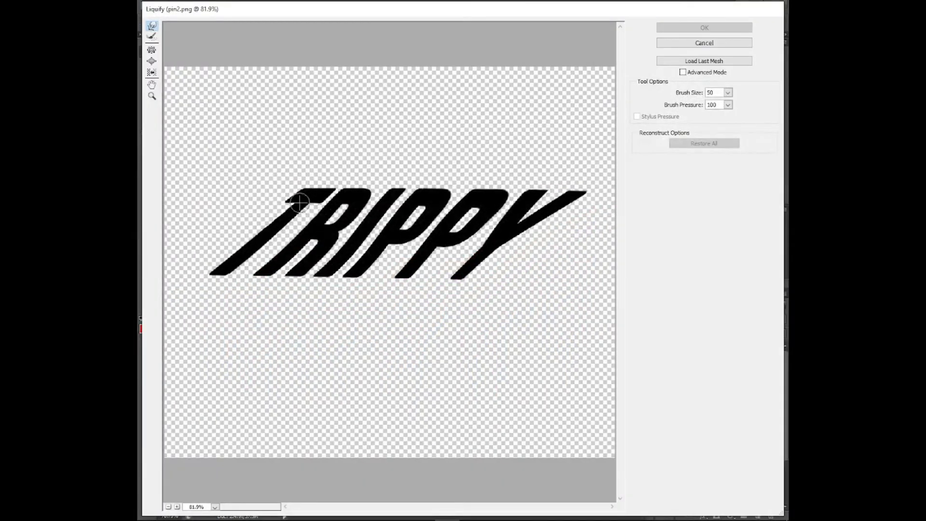
mouse_move(211, 270)
left_mouse_down()
mouse_move(241, 244)
mouse_move(240, 229)
mouse_move(277, 219)
left_mouse_up()
mouse_move(324, 198)
left_mouse_down()
mouse_move(352, 192)
mouse_move(397, 158)
mouse_move(432, 192)
mouse_move(437, 158)
mouse_move(458, 186)
mouse_move(485, 192)
mouse_move(497, 119)
mouse_move(529, 172)
mouse_move(541, 124)
mouse_move(512, 263)
left_mouse_up()
mouse_move(261, 270)
left_mouse_down()
mouse_move(271, 245)
mouse_move(323, 201)
mouse_move(352, 269)
mouse_move(402, 257)
mouse_move(458, 276)
mouse_move(447, 269)
mouse_move(471, 252)
left_mouse_up()
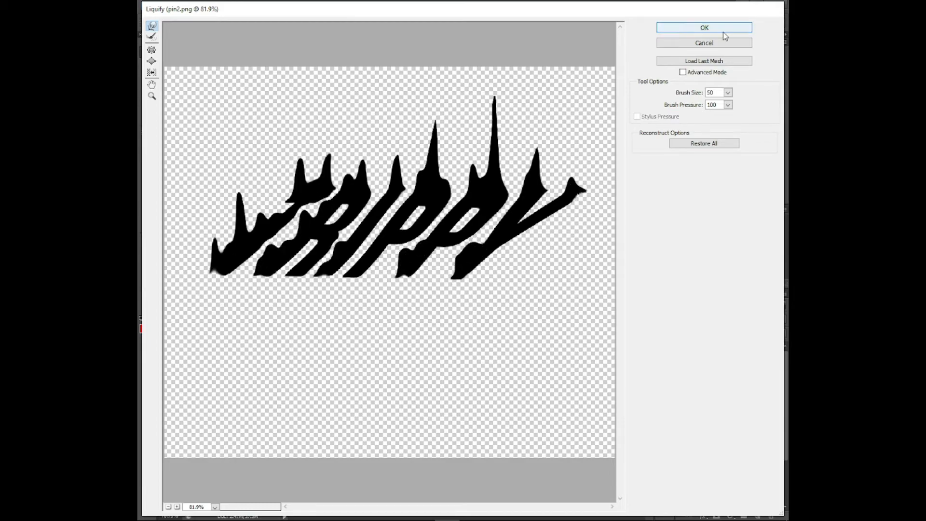
left_click(704, 28)
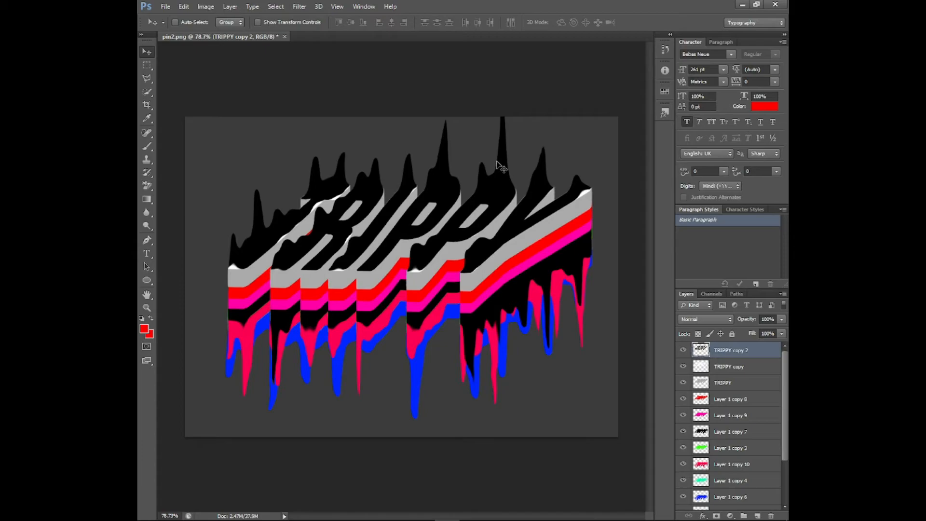
Hide the black spiked layer TRIPPY copy 2 and select the white TRIPPY copy layer
left_click(746, 368)
left_click(683, 350)
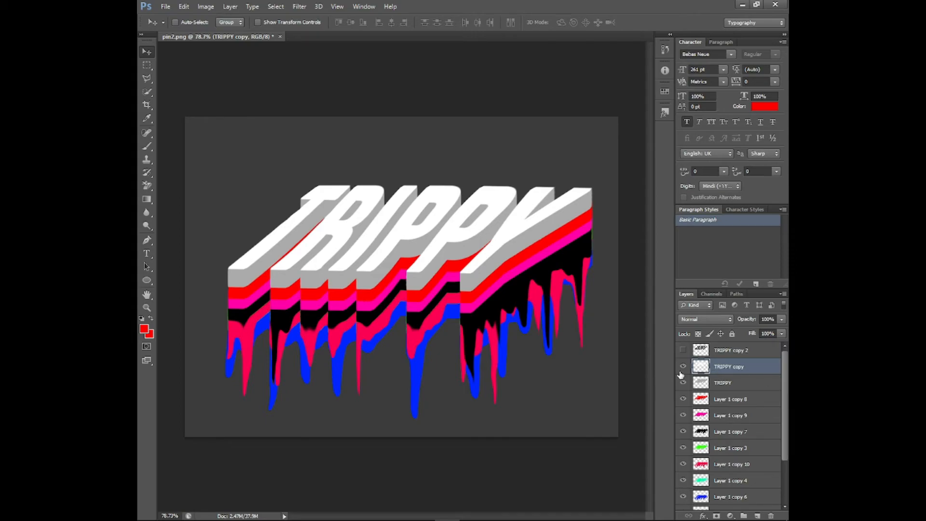
Toggle the white TRIPPY copy layer off and on to examine what the faces cover
left_click(683, 366)
left_click(683, 366)
left_click(682, 367)
left_click(683, 366)
left_click(682, 366)
left_click(682, 366)
Show the spiked TRIPPY copy 2 layer, then duplicate the white TRIPPY copy layer and turn the duplicate black with a lightness of -100
left_click(683, 350)
key("ctrl+j")
key("ctrl+u")
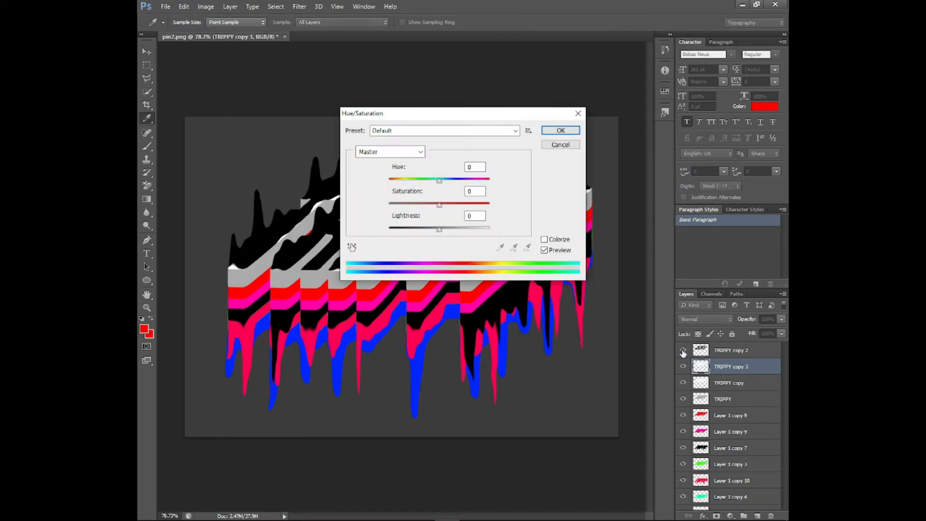
left_click_drag(439, 230, 388, 230)
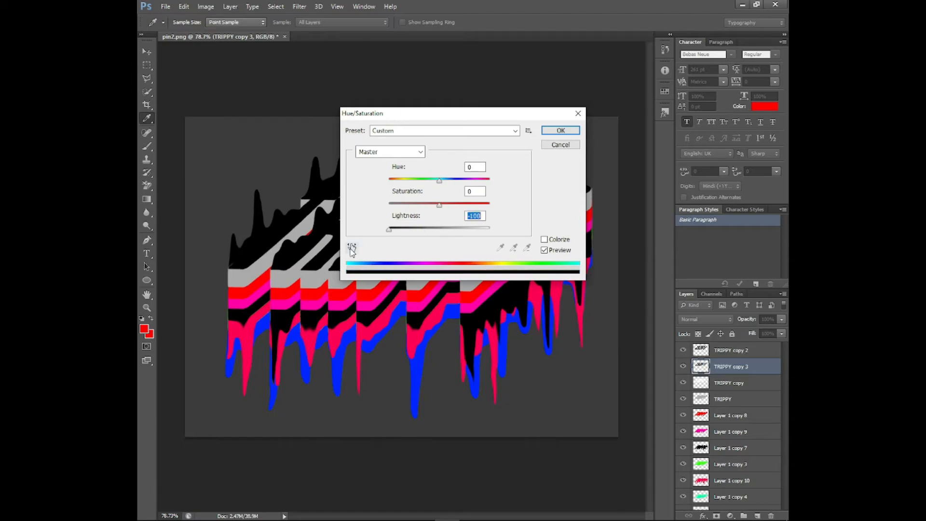
left_click(560, 130)
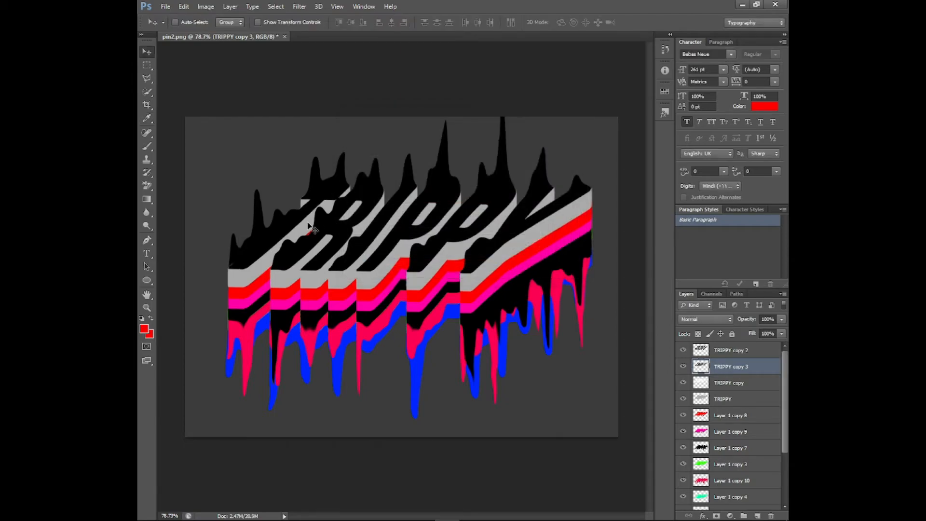
Merge the new black duplicate with the spiked TRIPPY copy 2 layer and nudge the merged lettering upward
key("v")
left_click(760, 355, "shift")
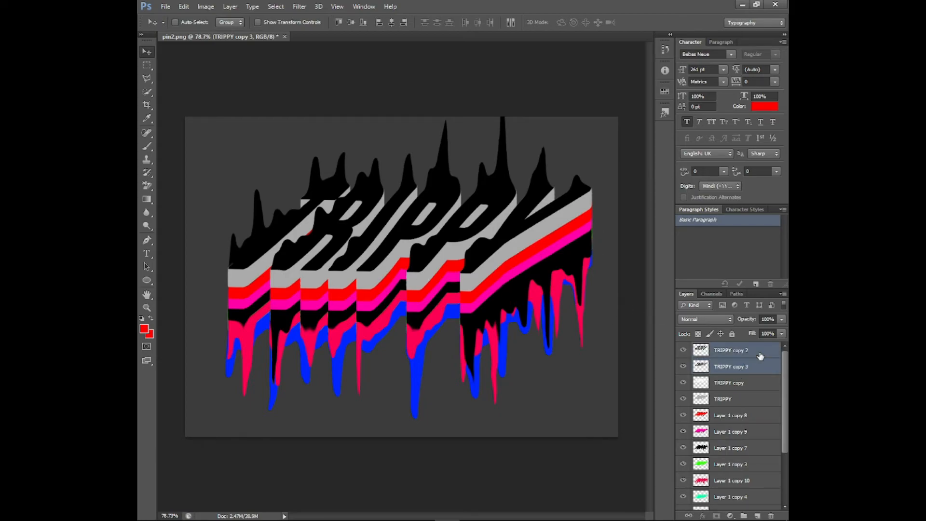
key("ctrl+e")
key("shift+Up")
key("shift+Up")
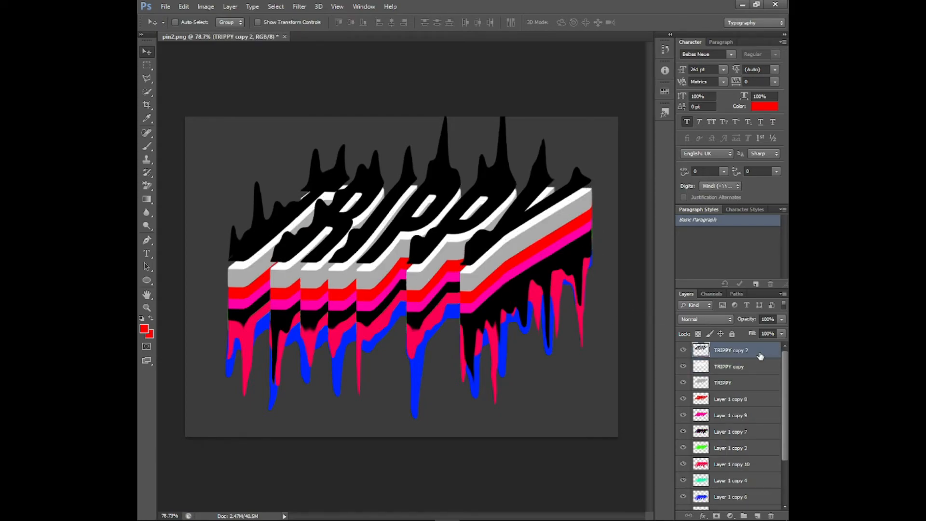
key("shift+Up")
Hide the black TRIPPY copy 2 layer and toggle the white TRIPPY copy layer to check the faces beneath
left_click(684, 353)
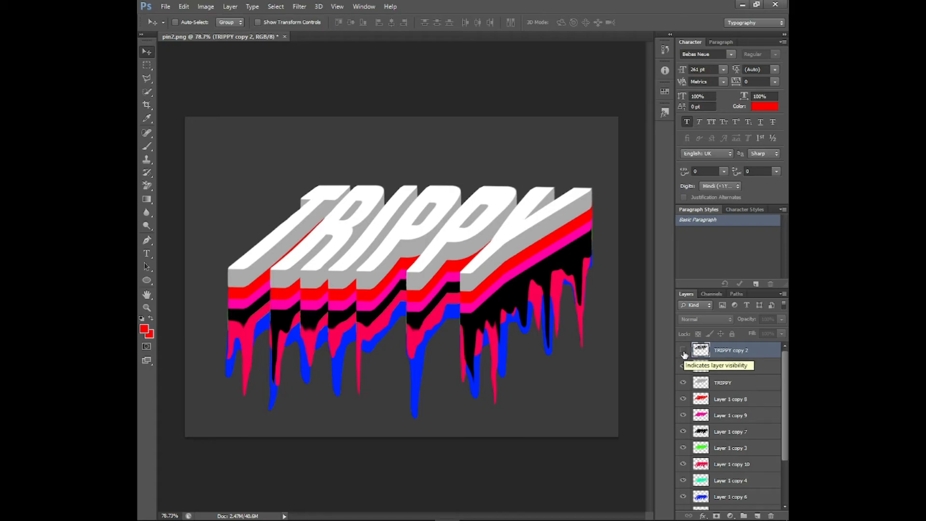
left_click(683, 367)
left_click(683, 366)
left_click(683, 367)
left_click(683, 366)
Extrude the white TRIPPY copy lettering upward with merged, raised duplicates and show the black TRIPPY copy 2 layer again
left_click(755, 367)
key("ctrl+j")
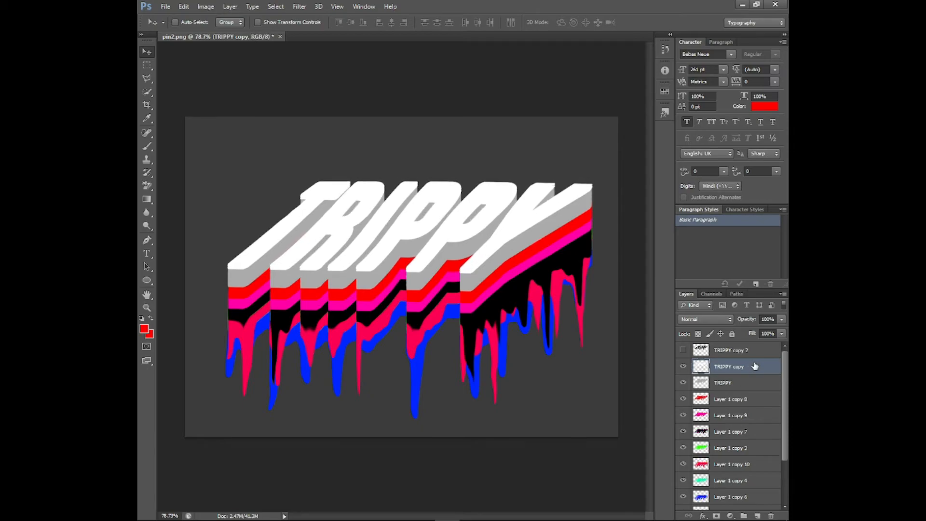
key("shift+Up")
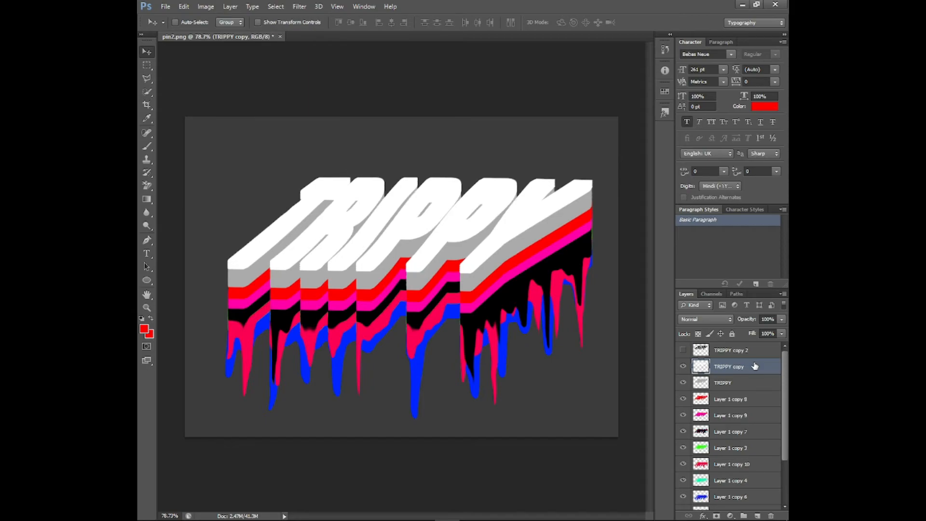
key("shift+Up")
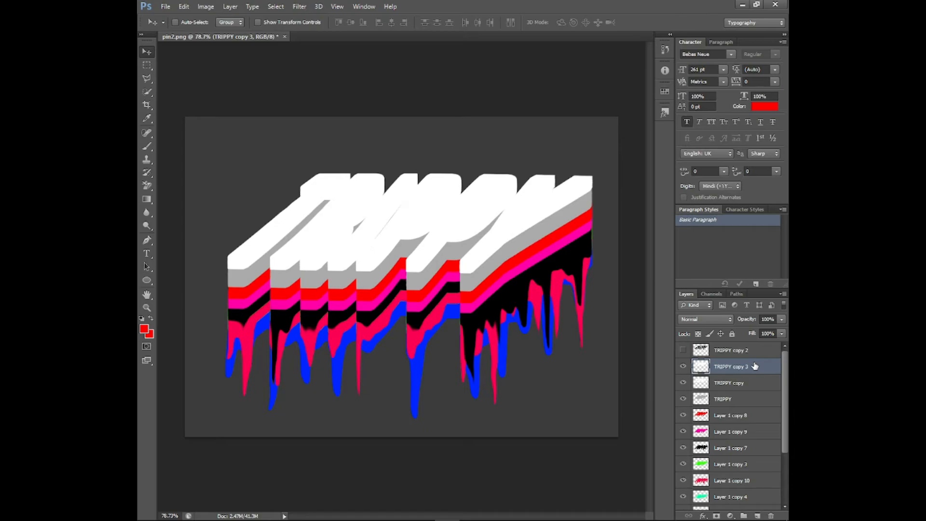
key("Delete")
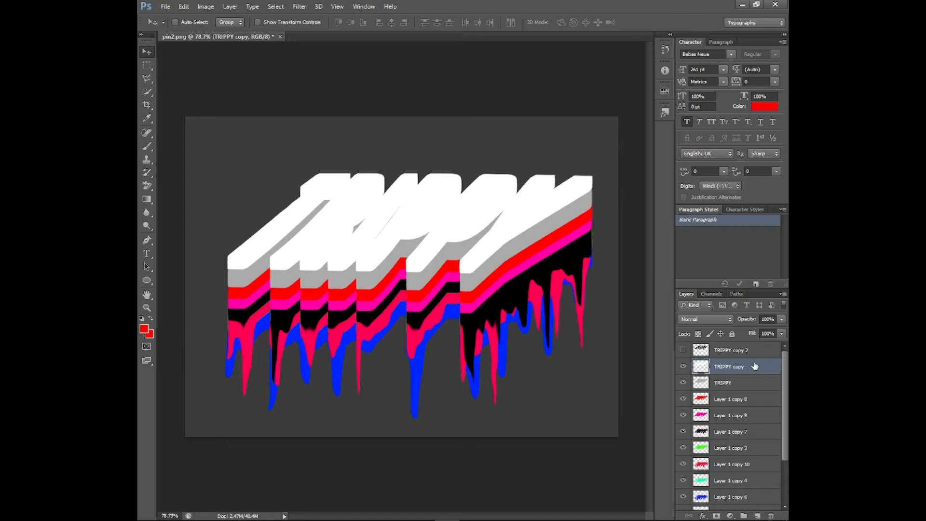
left_click(681, 349)
key("c")
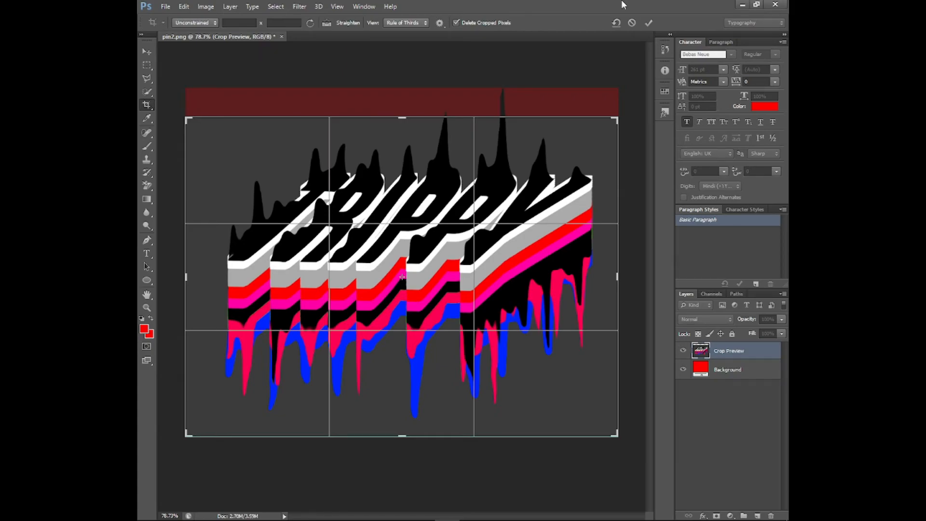
left_click(649, 23)
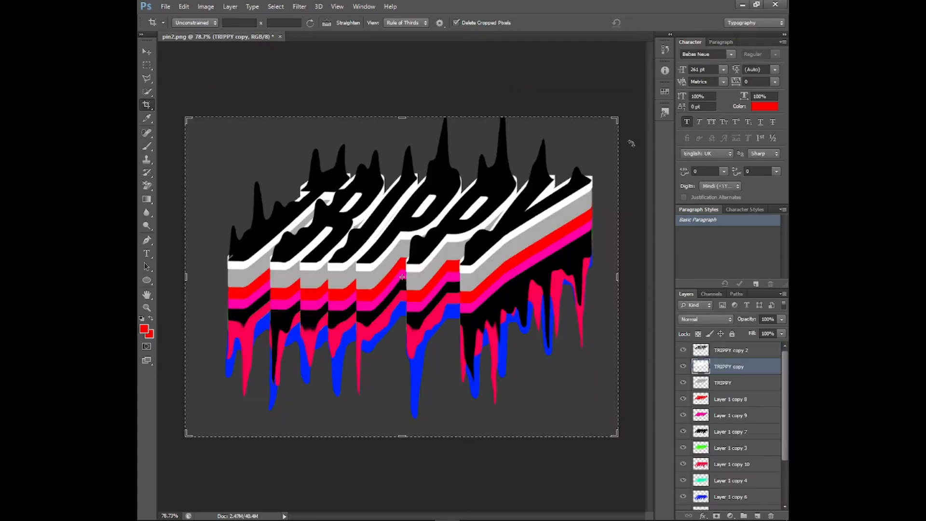
key("v")
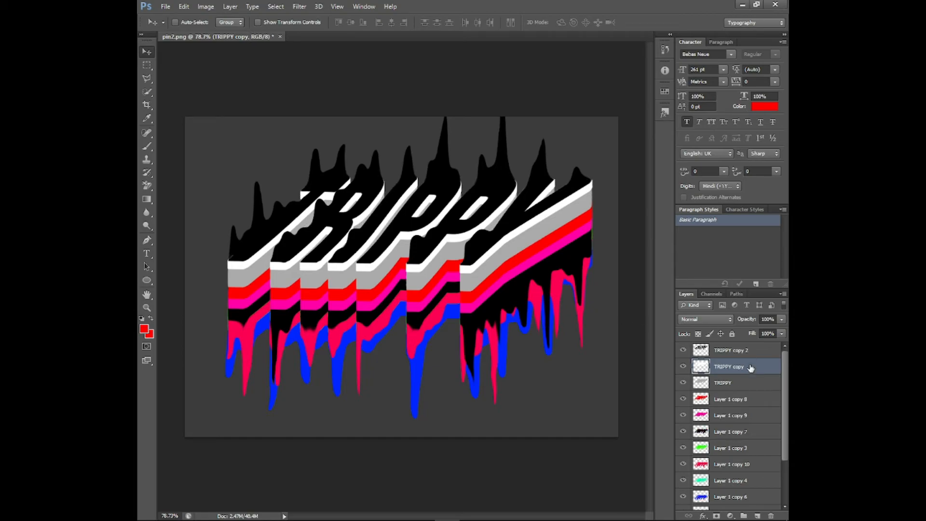
key("c")
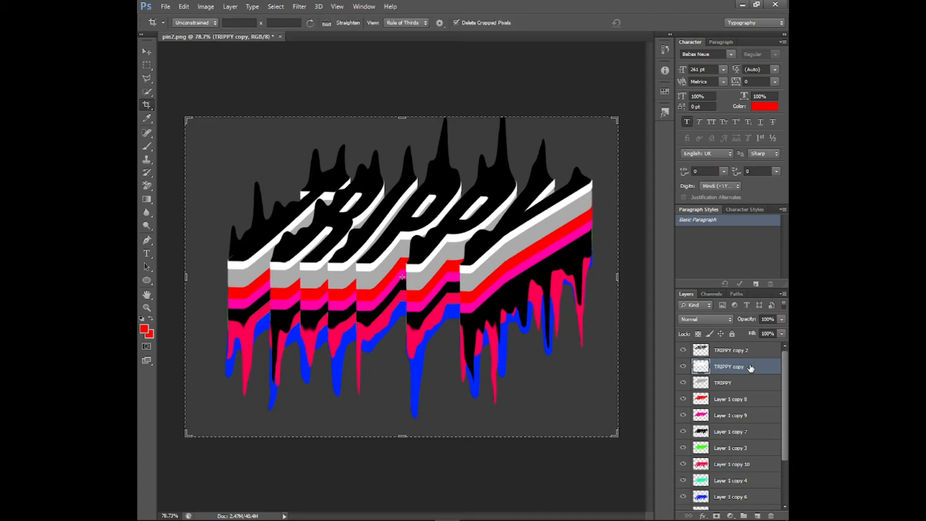
key("v")
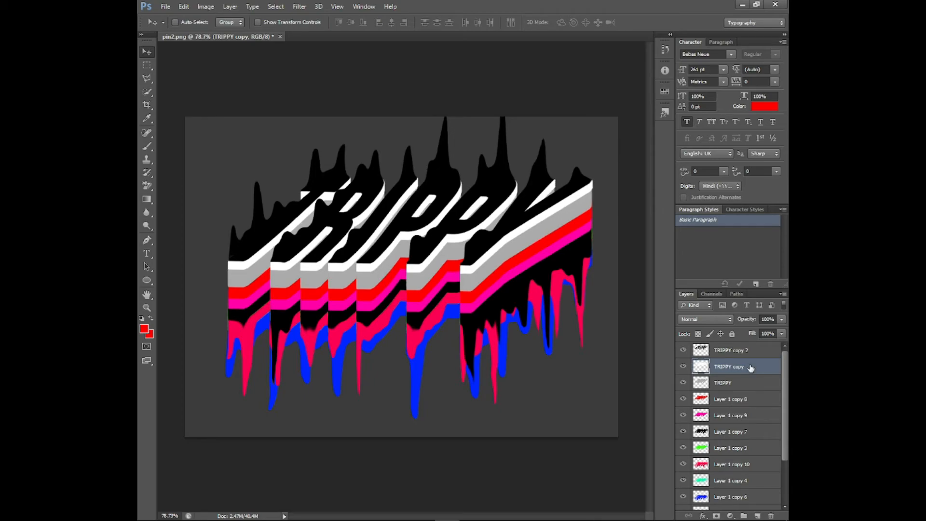
Merge the coloured extrusion and drip layers from Layer 1 copy 8 down to Layer 1 copy 5 into one layer
left_click(737, 401)
scroll(740, 480, "down", 3)
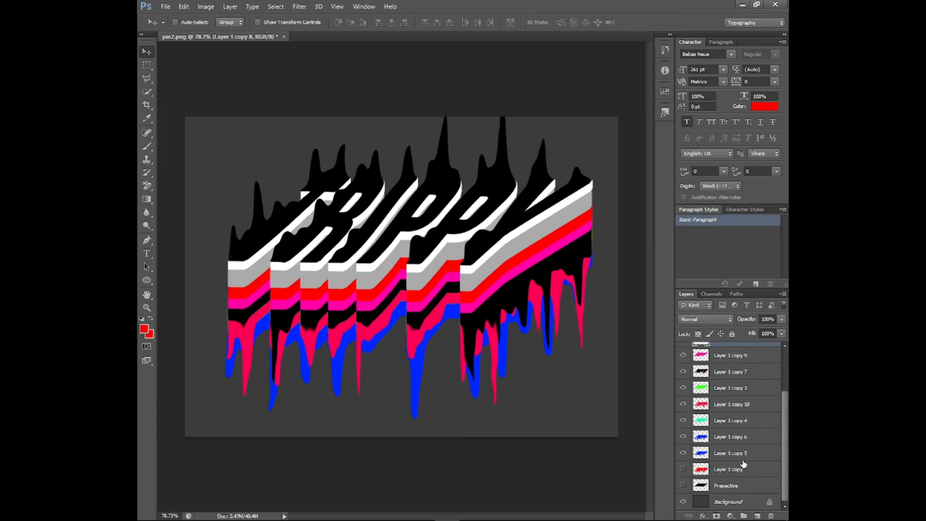
left_click(738, 456, "shift")
key("ctrl+e")
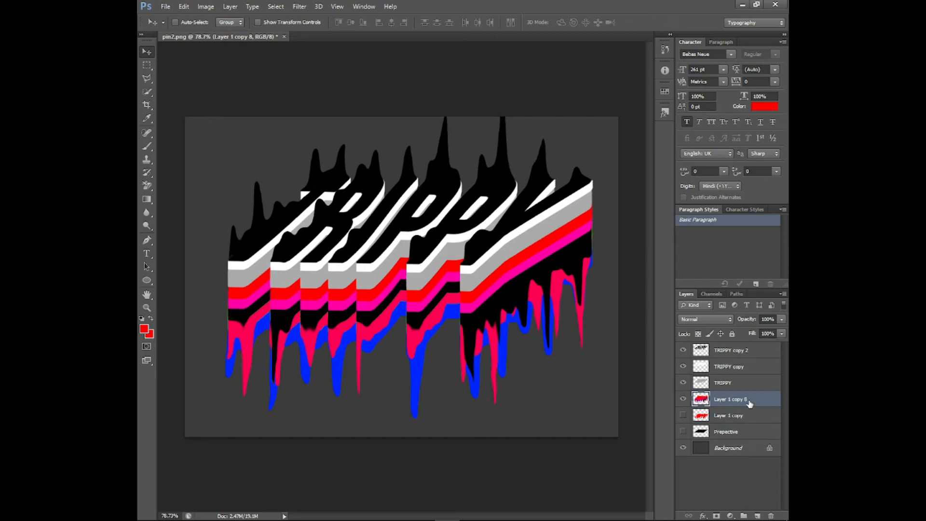
key("ctrl+t")
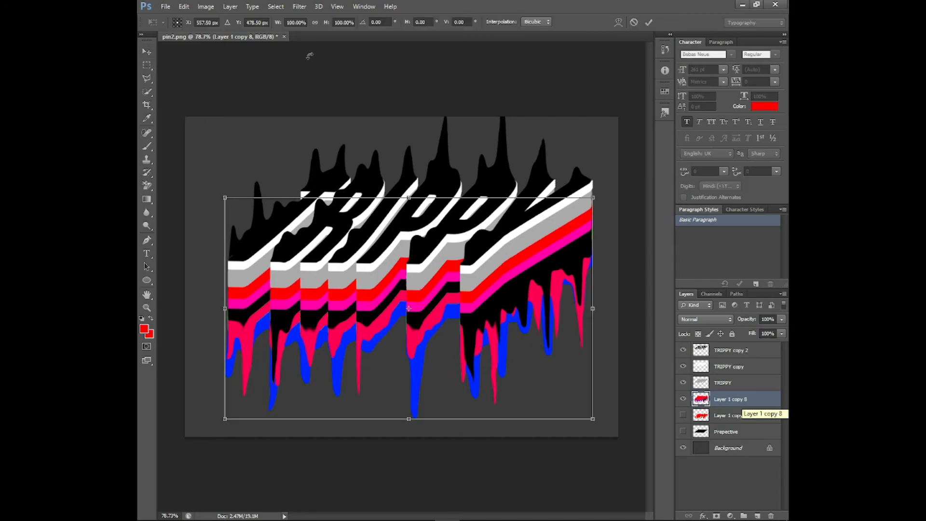
left_click(337, 22)
type("-100")
key("Return")
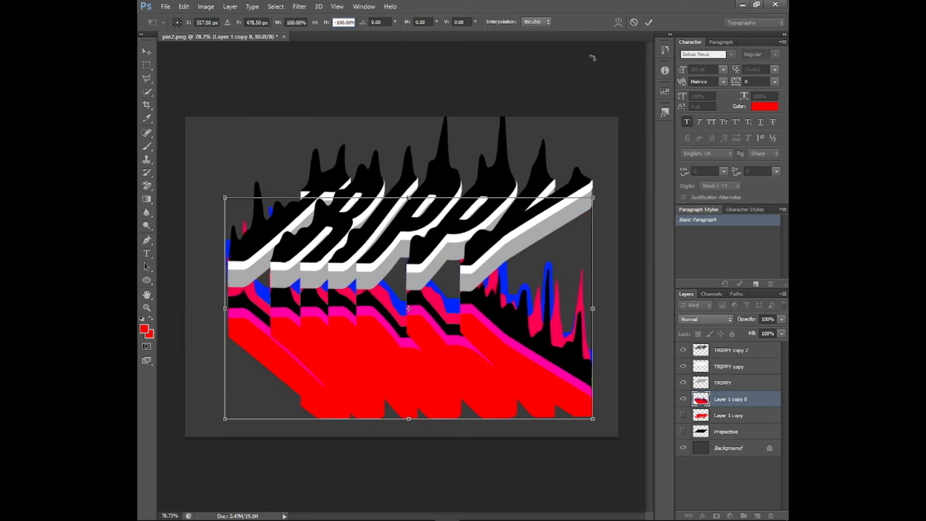
left_click(634, 23)
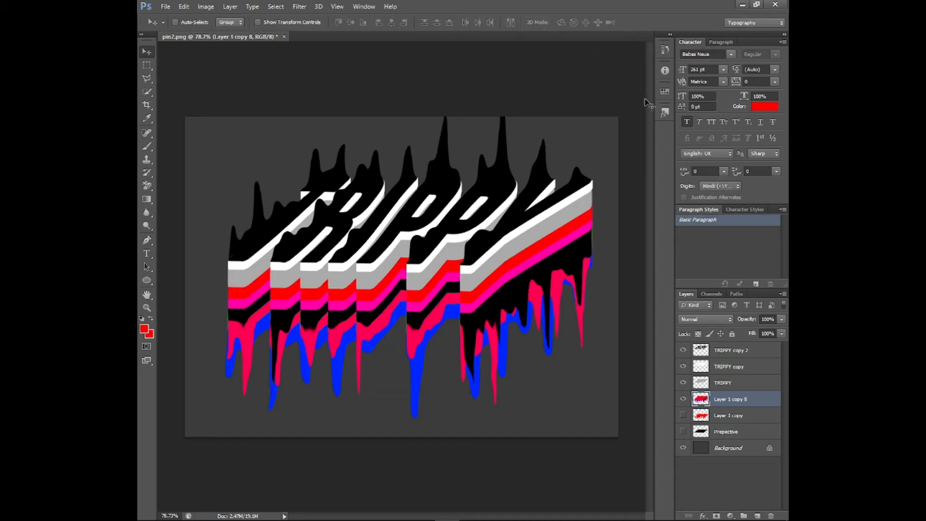
Duplicate the merged drips layer Layer 1 copy 8 and flip the duplicate vertically with a height of -100%
key("ctrl+j")
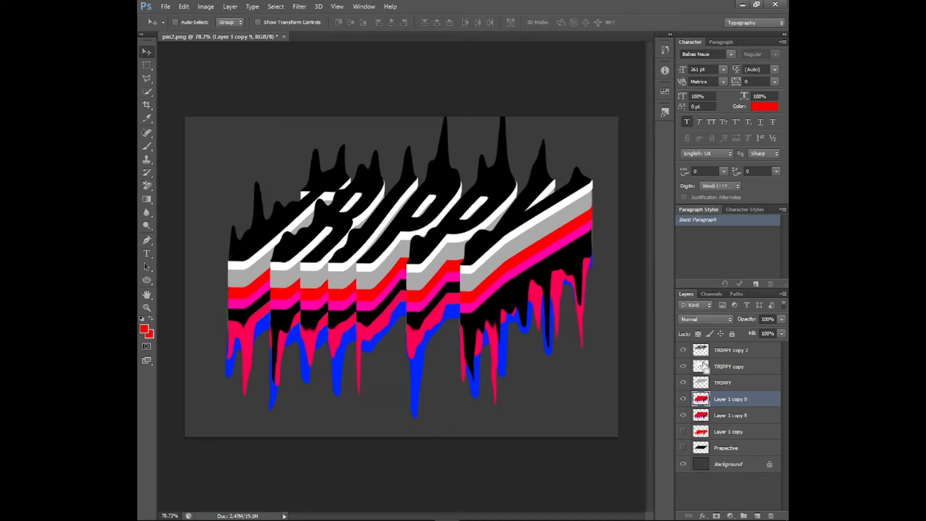
key("ctrl+t")
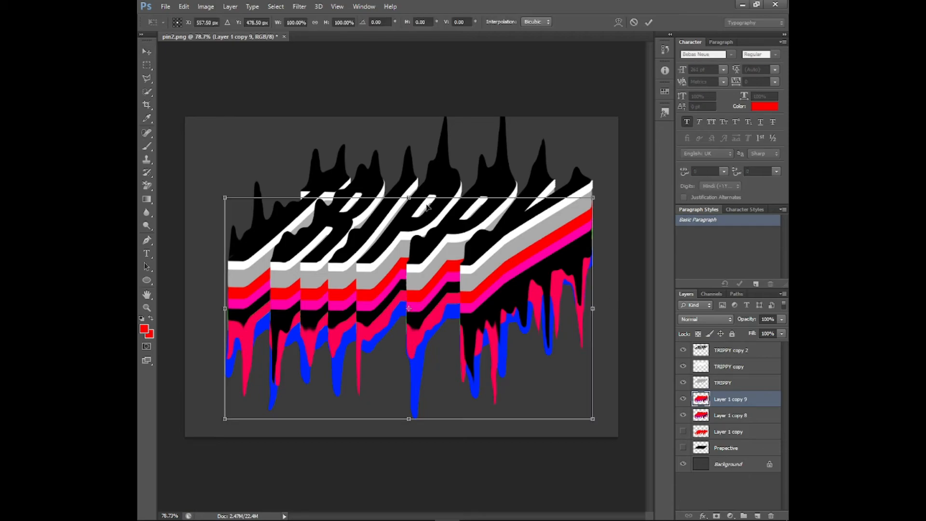
left_click(335, 22)
type("-100")
key("Return")
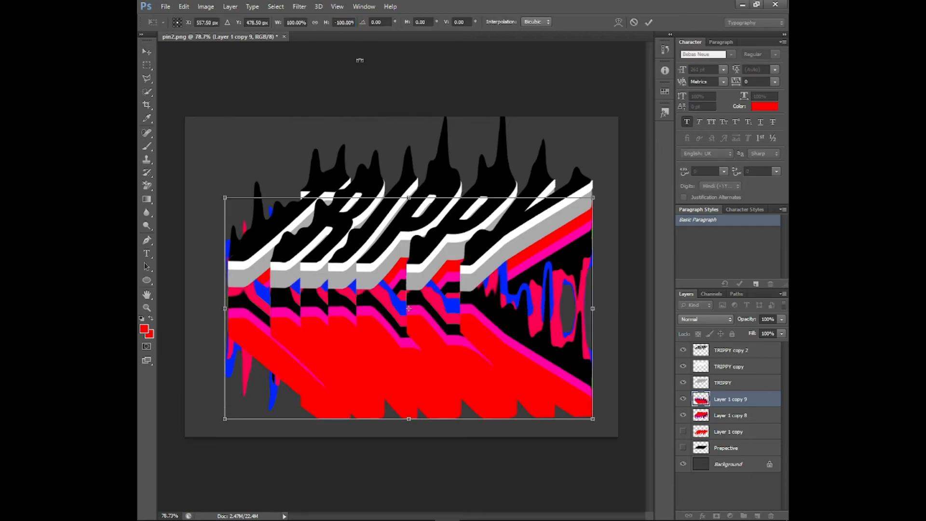
left_click(647, 22)
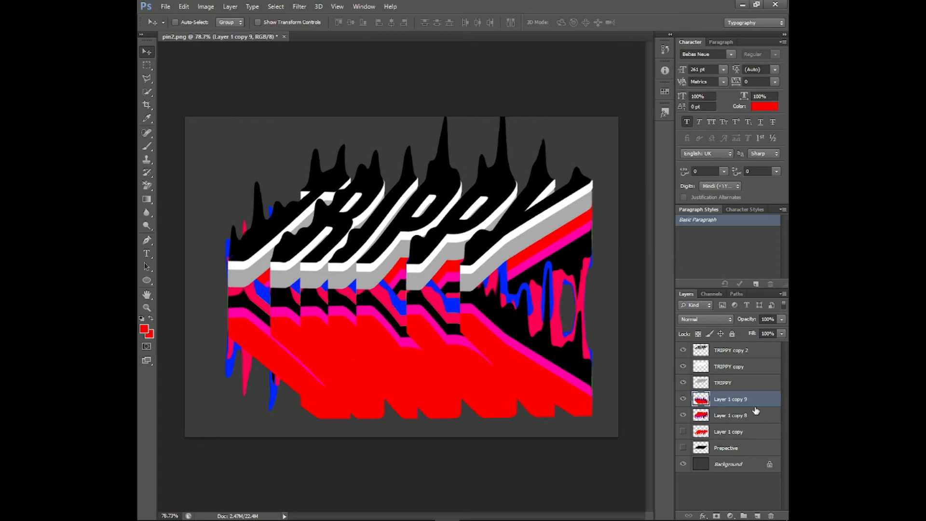
Move the vertically flipped drips upward until they rise behind the top of the TRIPPY lettering
key("shift+Up")
key("shift+Up")
key("shift+Up")
key("shift+Up")
key("shift+Up")
key("shift+Up")
key("shift+Up")
key("shift+Up")
key("shift+Up")
key("shift+Up")
key("shift+Up")
key("shift+Up")
key("shift+Up")
key("shift+Up")
key("shift+Up")
key("shift+Up")
key("shift+Up")
key("shift+Up")
key("shift+Up")
key("shift+Up")
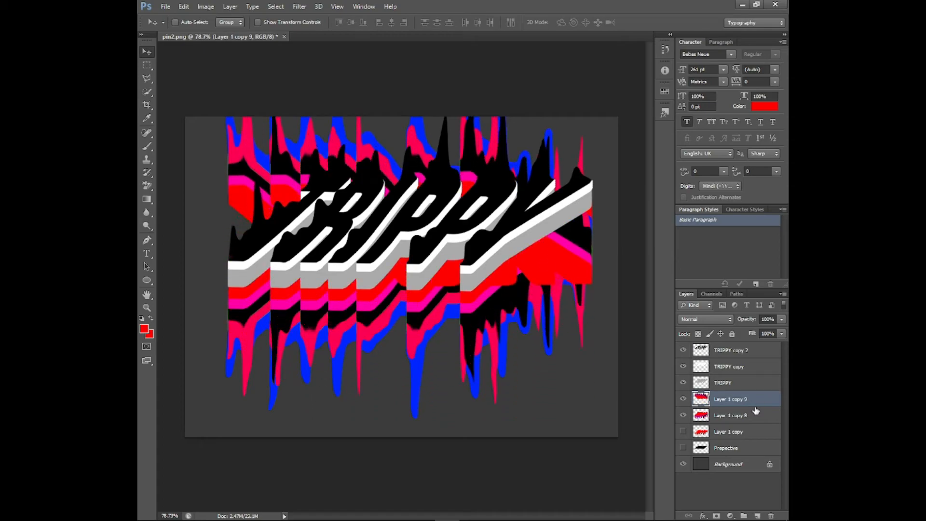
key("shift+Up")
key("shift+Up")
key("shift+Up")
key("shift+Up")
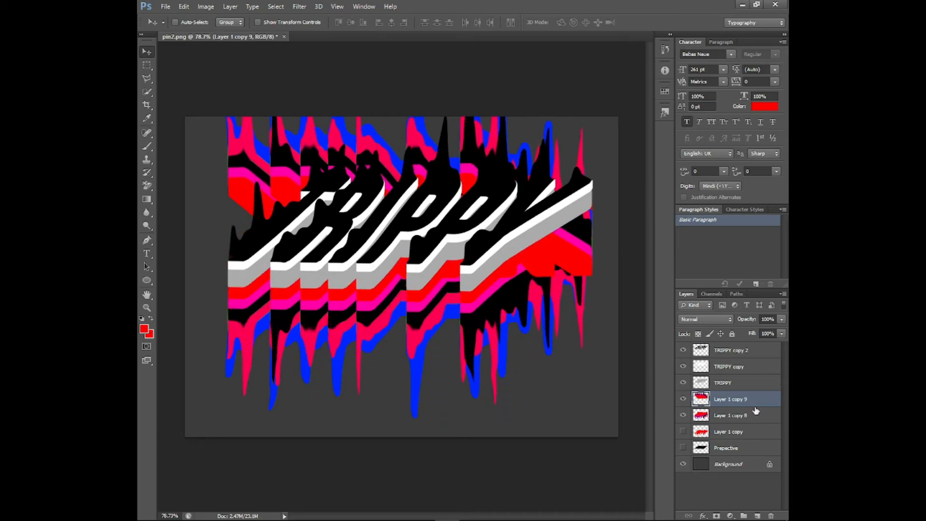
Try to flip the upper drips on Layer 1 copy 9 horizontally with a width of -100%
key("ctrl+t")
left_click(286, 22)
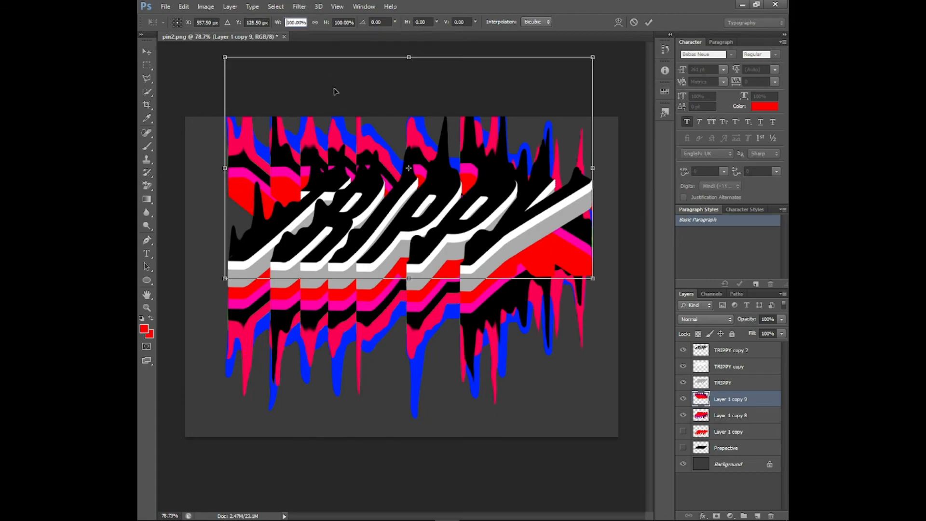
type("-100")
key("Return")
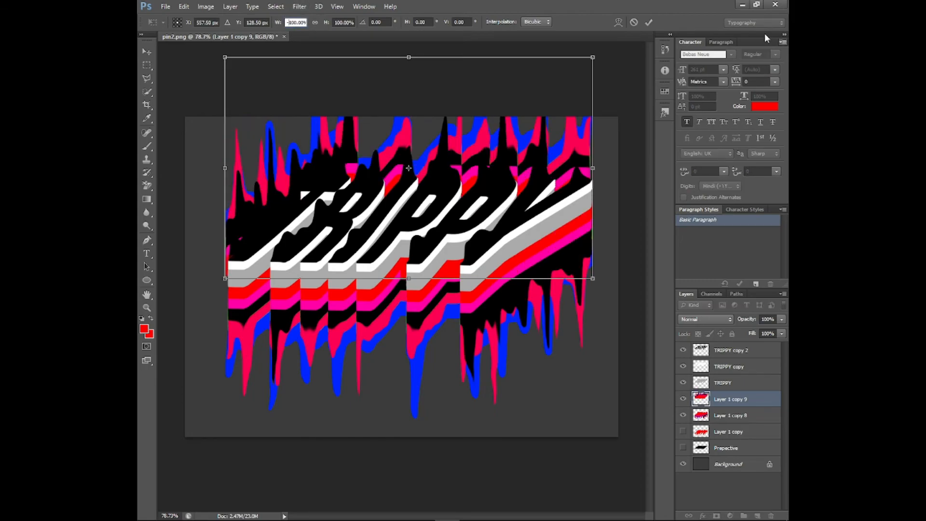
left_click(649, 19)
Preview the crop frame, undo the horizontal flip of the upper drips and cancel the crop
key("c")
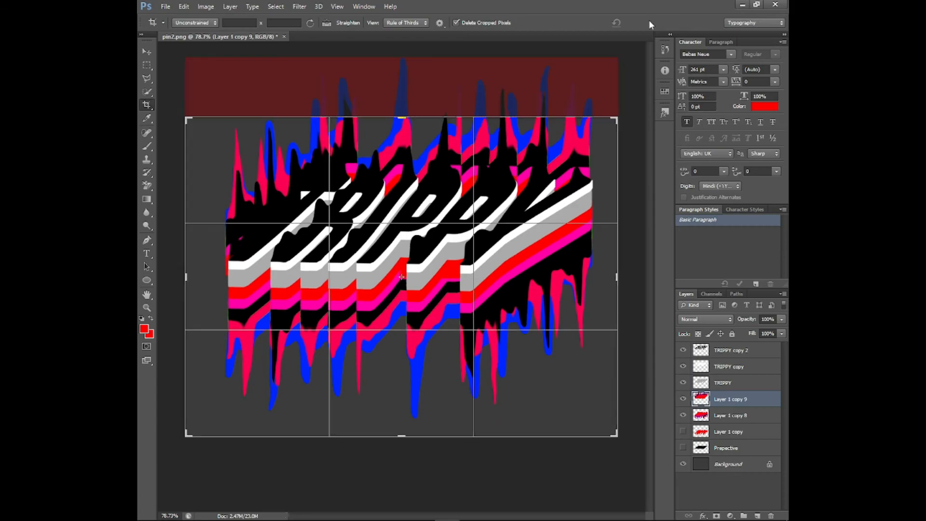
left_click(649, 23)
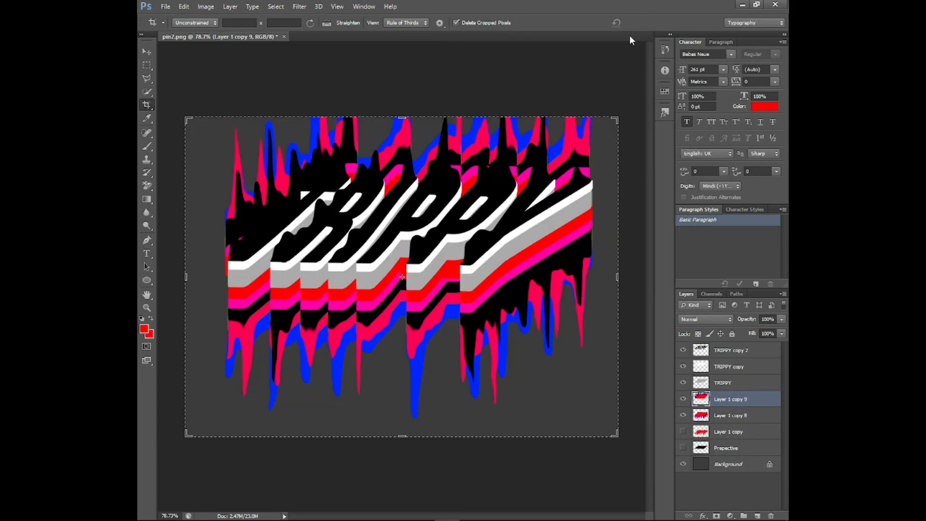
key("ctrl+z")
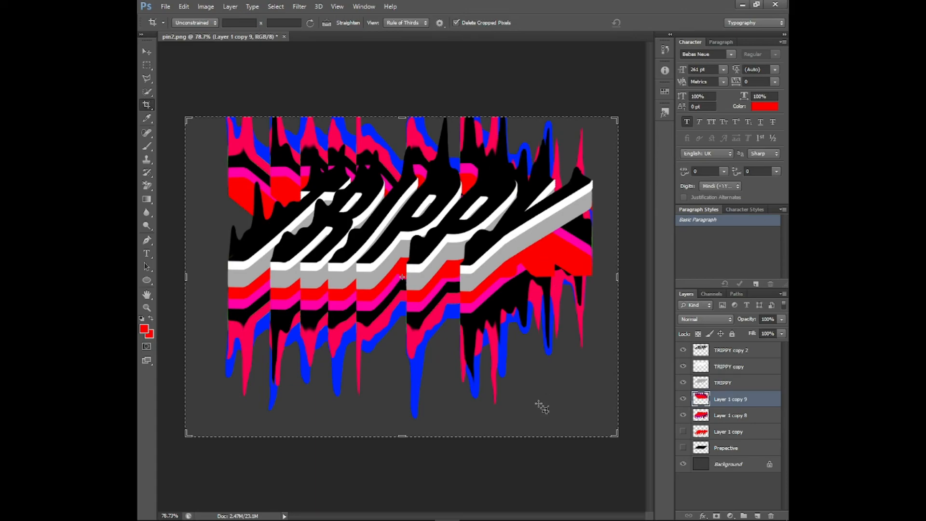
left_click(635, 444)
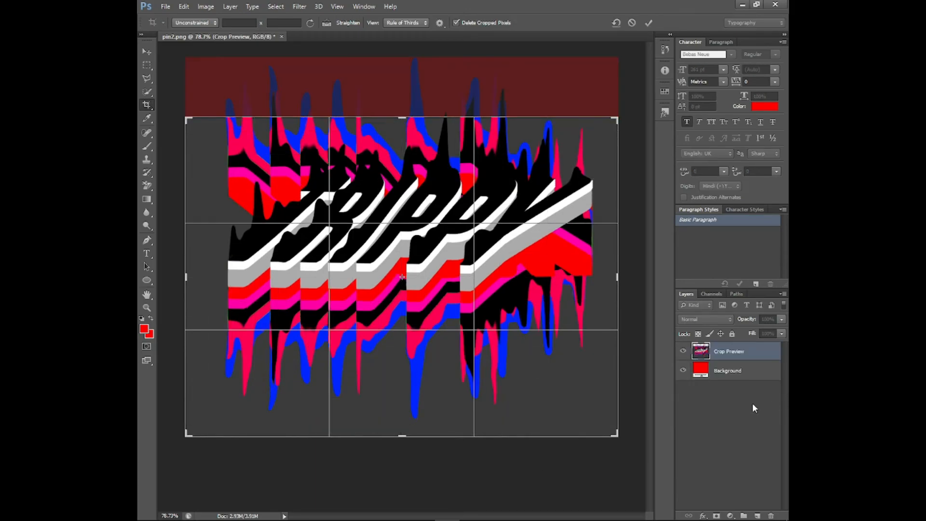
left_click(632, 23)
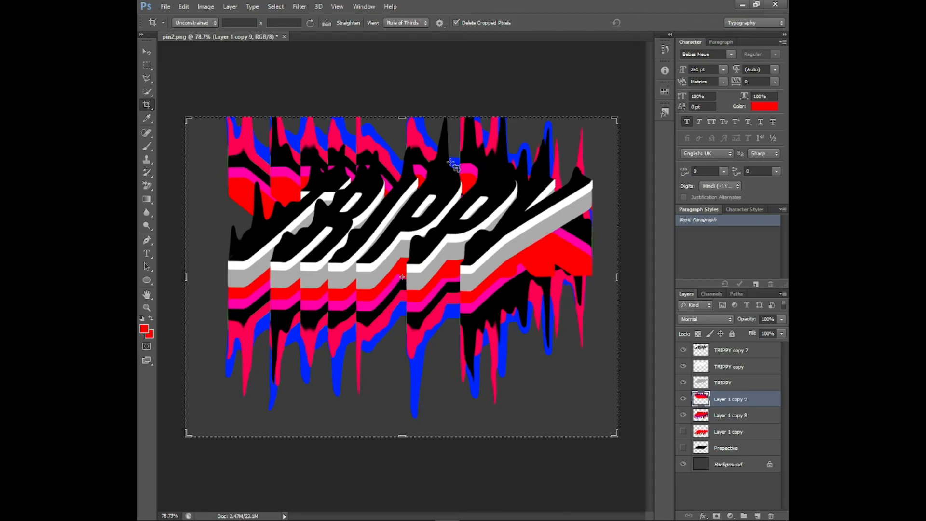
Flip the upper drips on Layer 1 copy 9 horizontally with a width of -100%
key("v")
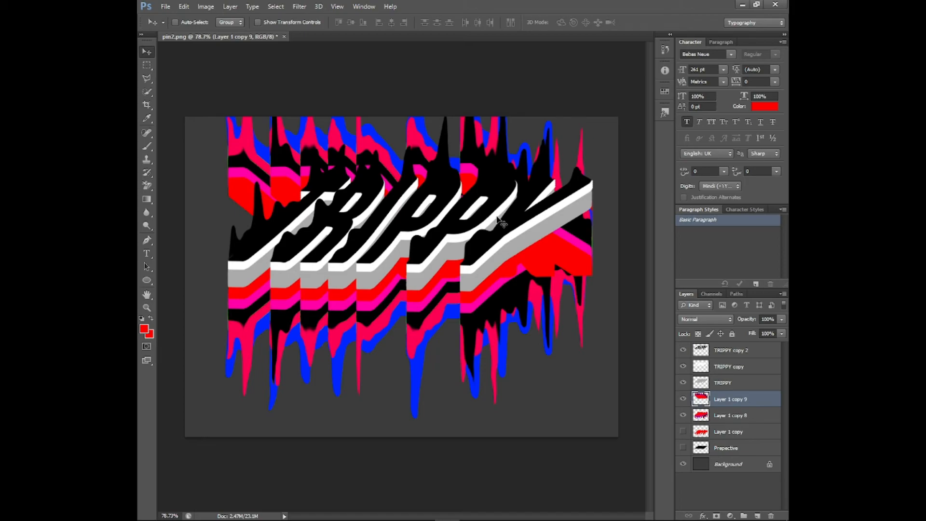
key("ctrl+t")
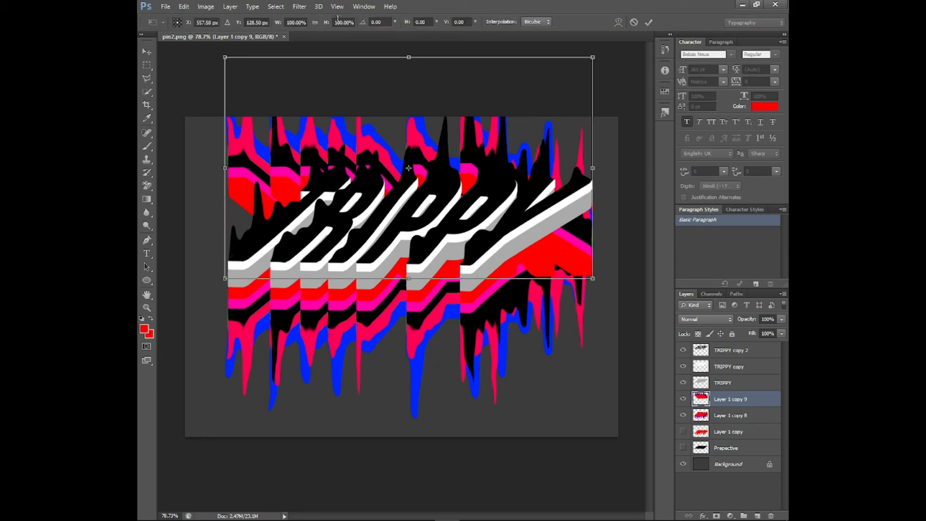
left_click(279, 25)
type("-100")
key("Return")
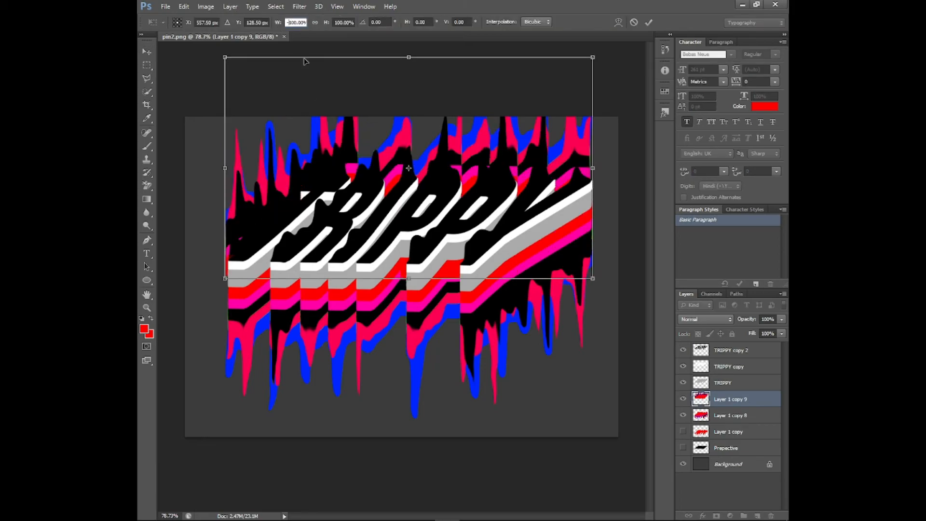
left_click(647, 24)
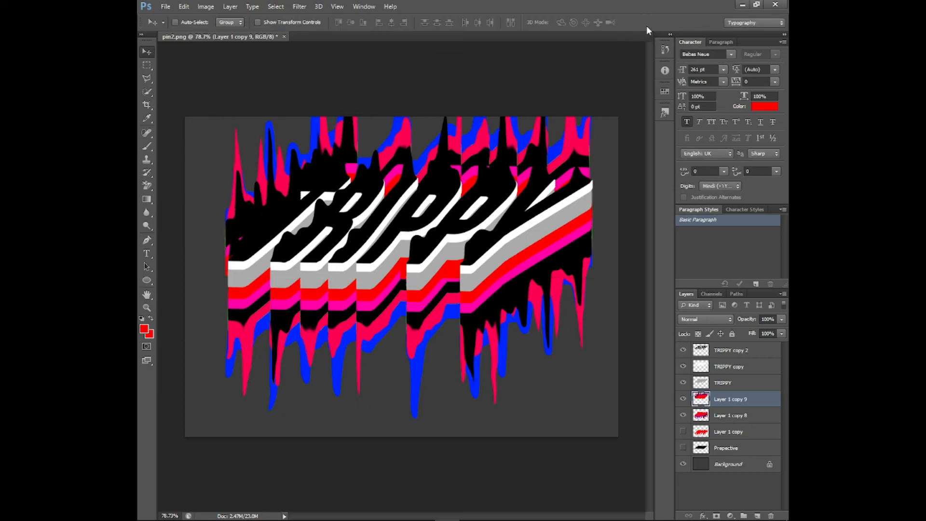
Nudge the flipped upper drips slightly right to line up with the lettering and raise them upward
key("c")
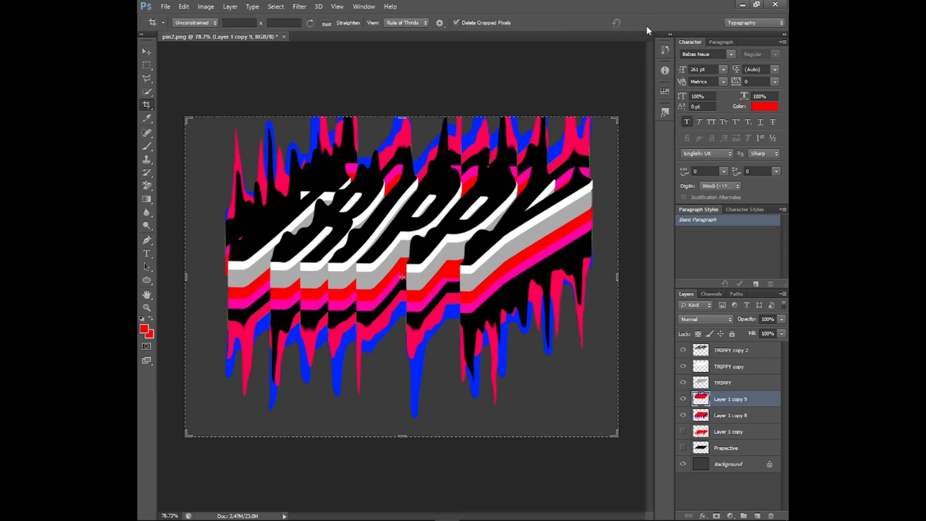
key("v")
key("shift+Right")
key("Right")
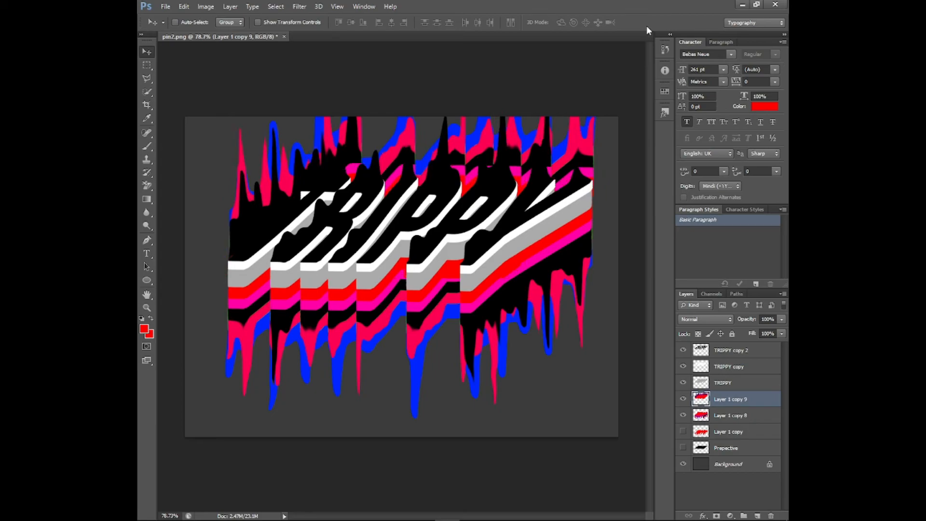
key("shift+Up")
key("shift+Up")
key("shift+Up")
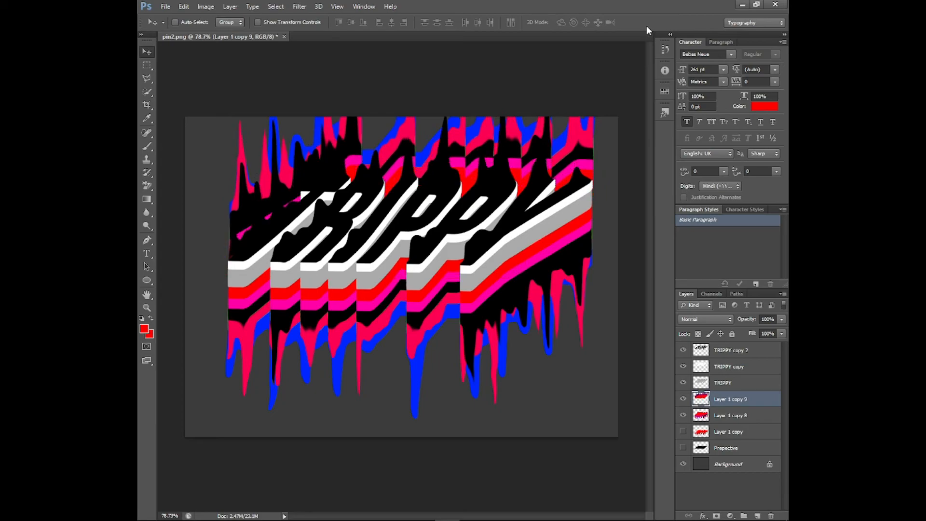
key("shift+Up")
key("shift+Up")
key("shift+Up")
key("shift+Up")
key("shift+Up")
key("shift+Up")
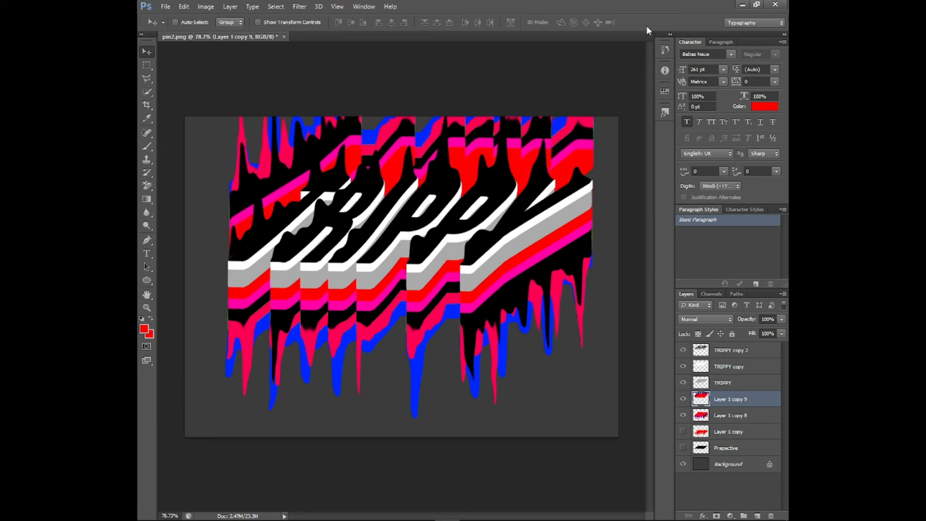
Lower the upper drips on Layer 1 copy 9 slightly toward the lettering
left_click(741, 422)
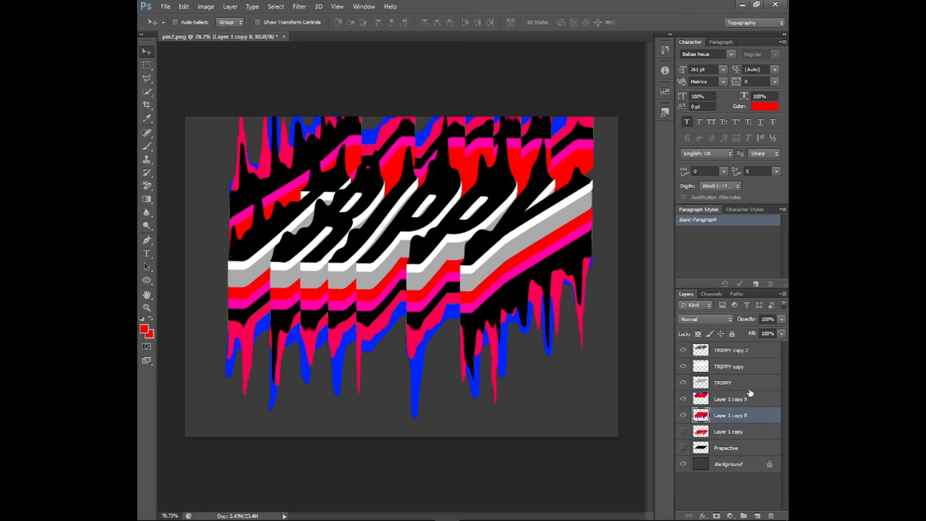
left_click(756, 352, "shift")
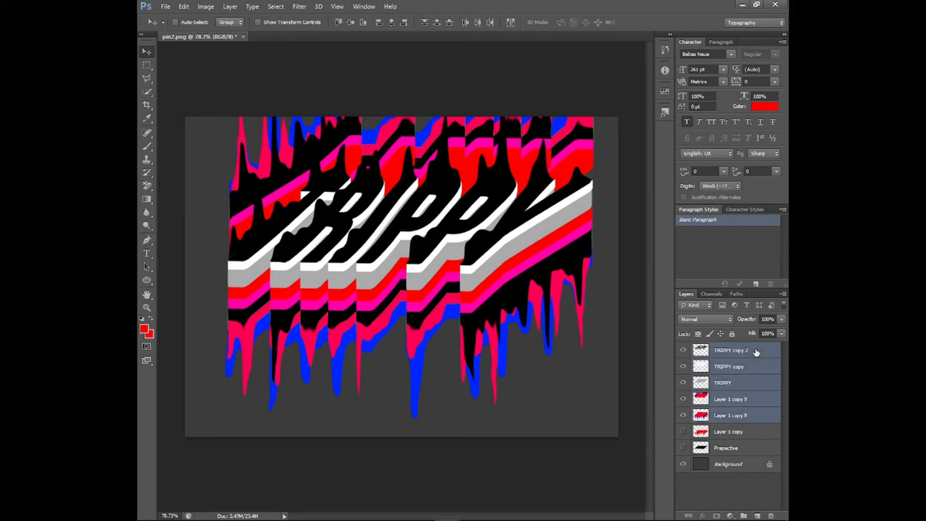
left_click(753, 398)
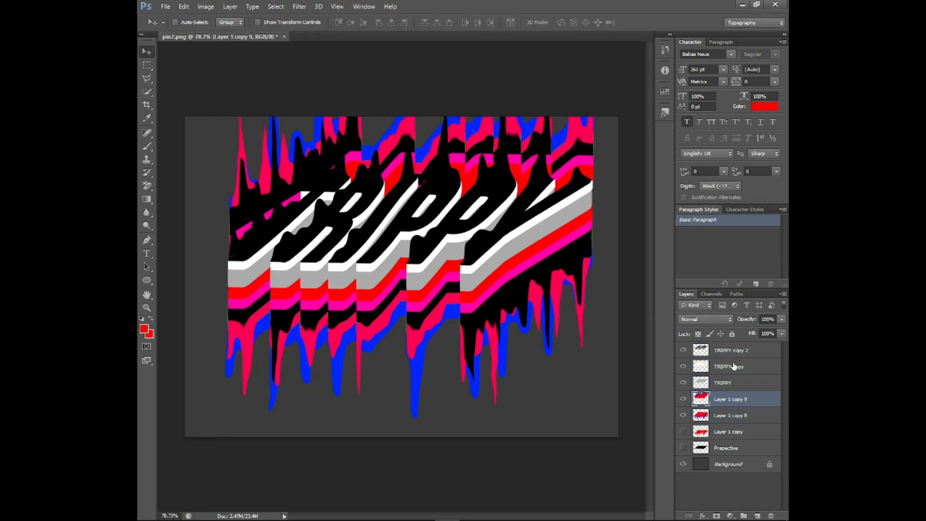
Merge the layers from TRIPPY copy 2 through Layer 1 copy 8 and move the merged artwork down
left_click(757, 356)
left_click(744, 417, "shift")
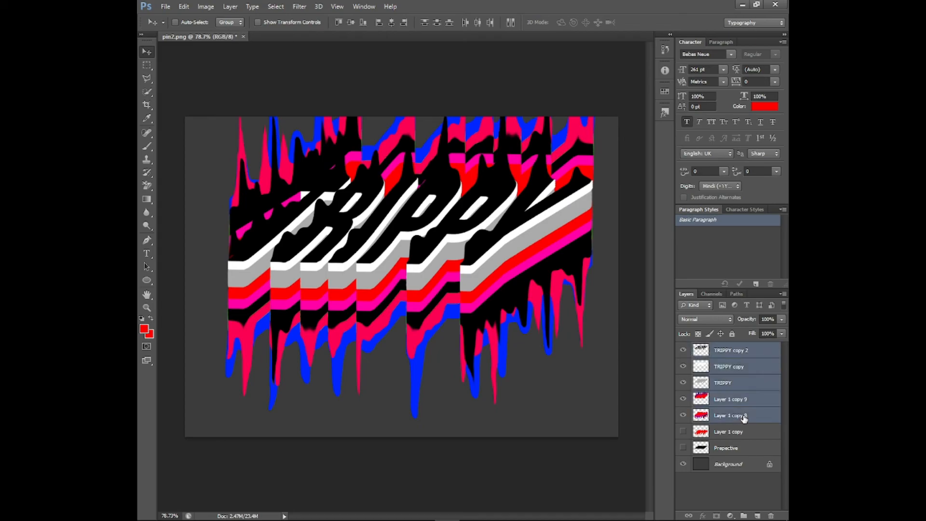
key("ctrl+e")
key("shift+Down")
key("shift+Down")
key("shift+Down")
key("shift+Down")
key("shift+Down")
key("shift+Down")
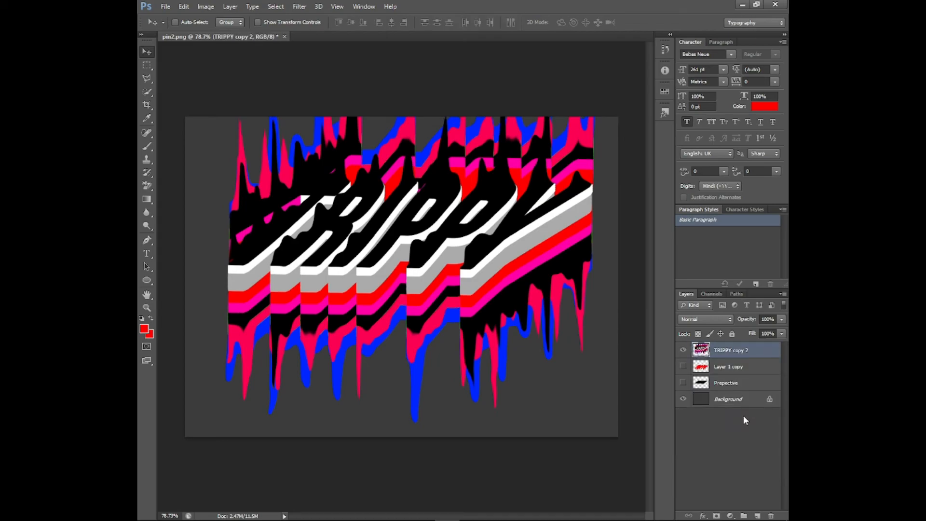
Scale the merged TRIPPY artwork down to about 84.7% and centre it horizontally and vertically on the canvas
key("ctrl+t")
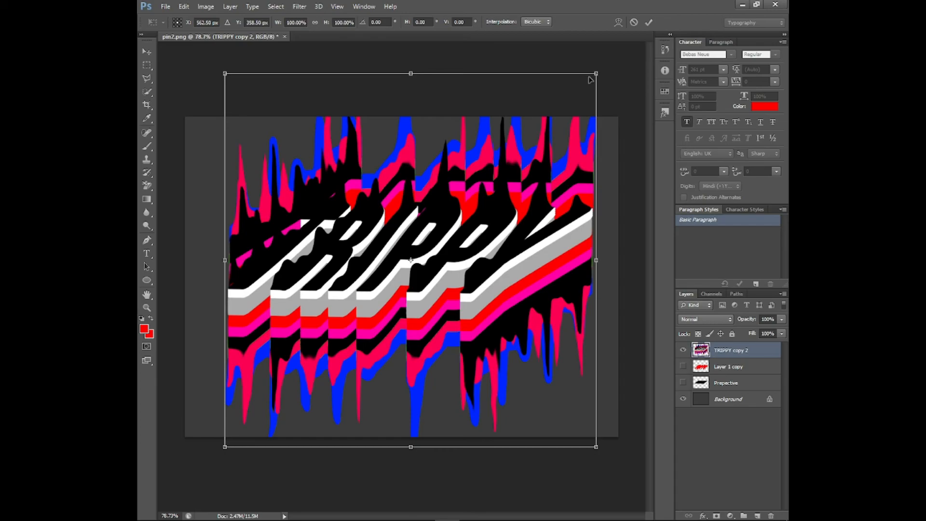
left_click_drag(591, 79, 531, 140)
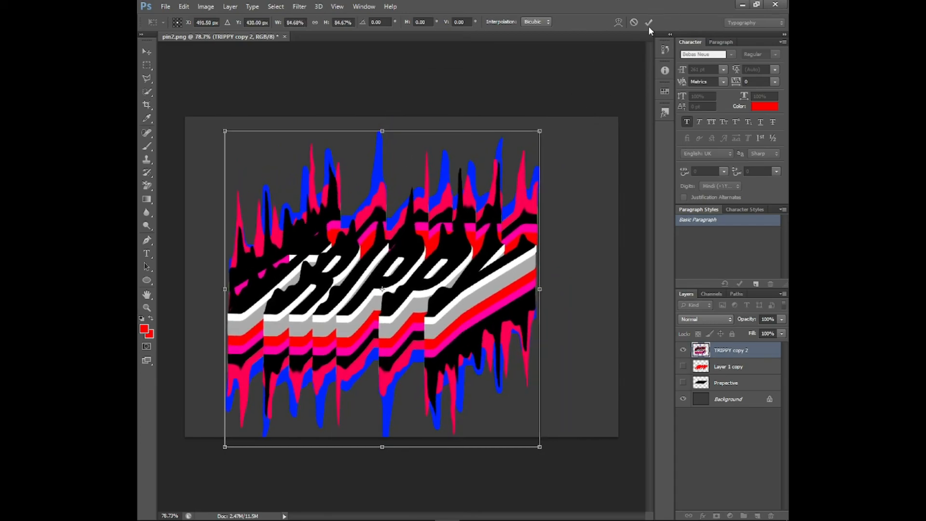
left_click(648, 23)
key("ctrl+a")
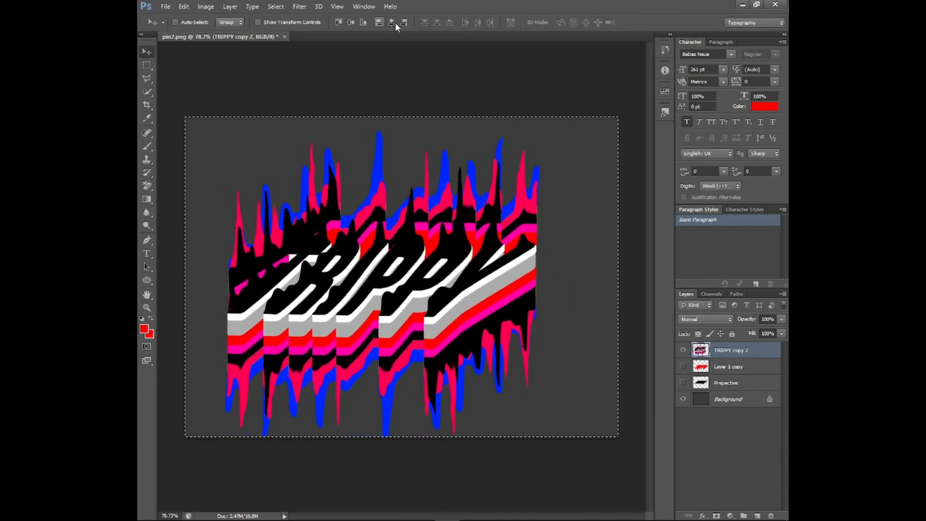
left_click(391, 22)
left_click(350, 22)
key("ctrl+d")
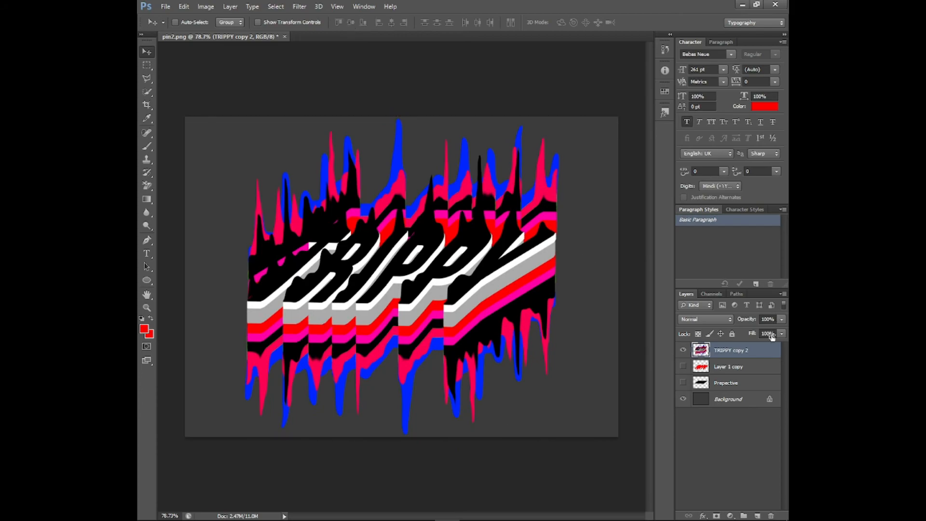
Duplicate the centred artwork and select its whole spiked outline on the duplicate with the Quick Selection tool
key("ctrl+j")
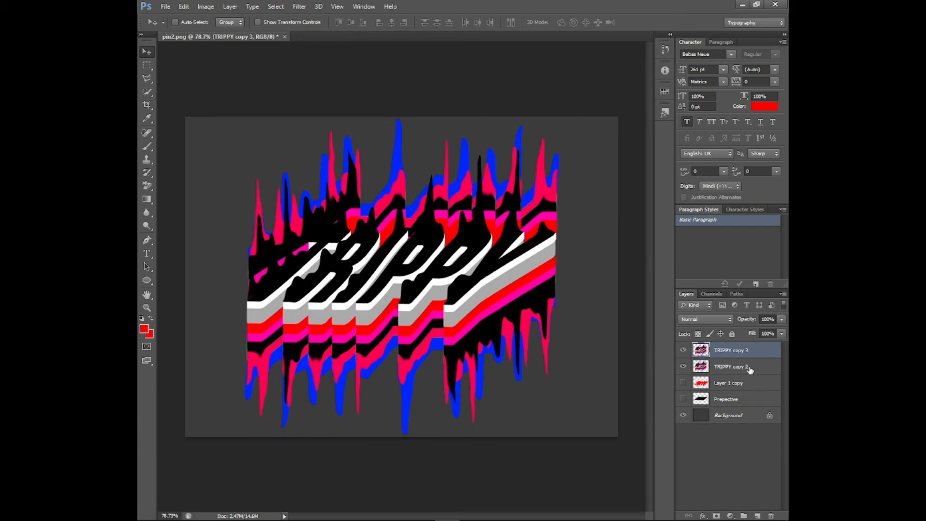
left_click(147, 93)
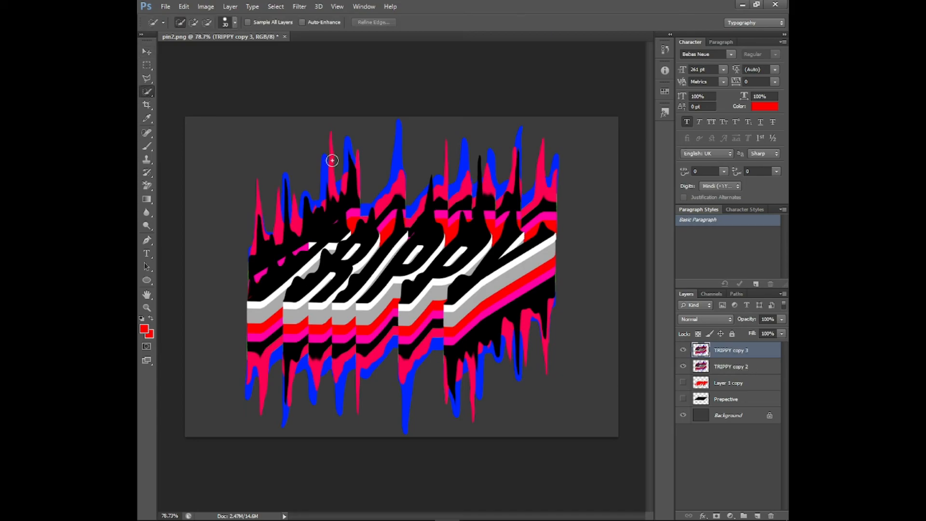
left_click(278, 215)
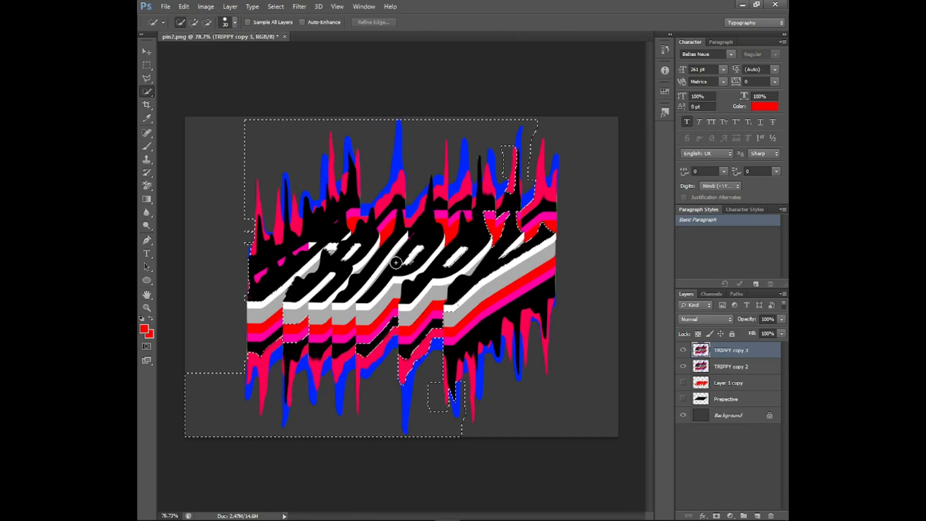
mouse_move(292, 332)
left_mouse_down()
mouse_move(269, 295)
mouse_move(403, 354)
mouse_move(476, 296)
mouse_move(447, 258)
mouse_move(508, 203)
mouse_move(526, 160)
mouse_move(555, 165)
mouse_move(549, 256)
mouse_move(518, 340)
mouse_move(331, 319)
mouse_move(251, 227)
left_mouse_up()
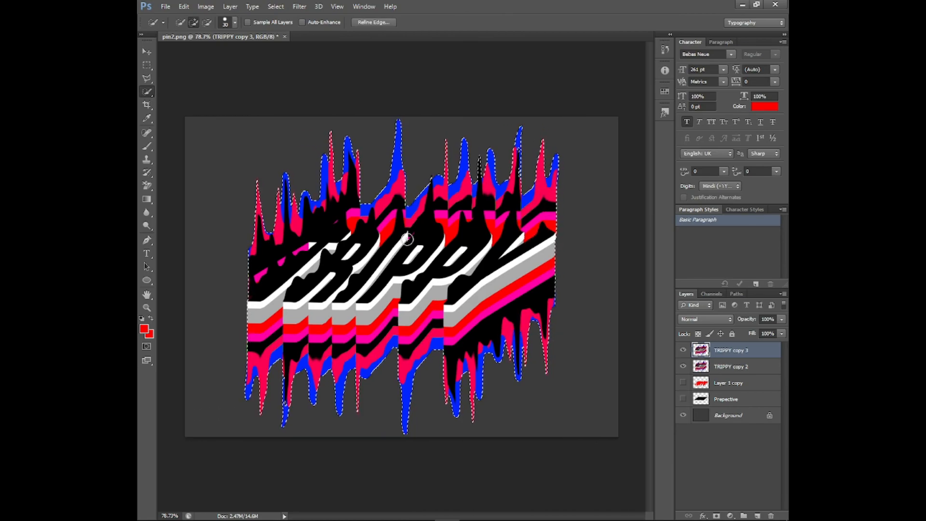
Invert the selection and fill the area around the artwork with Content-Aware at 100% opacity
right_click(403, 240)
left_click(502, 258)
key("shift+F5")
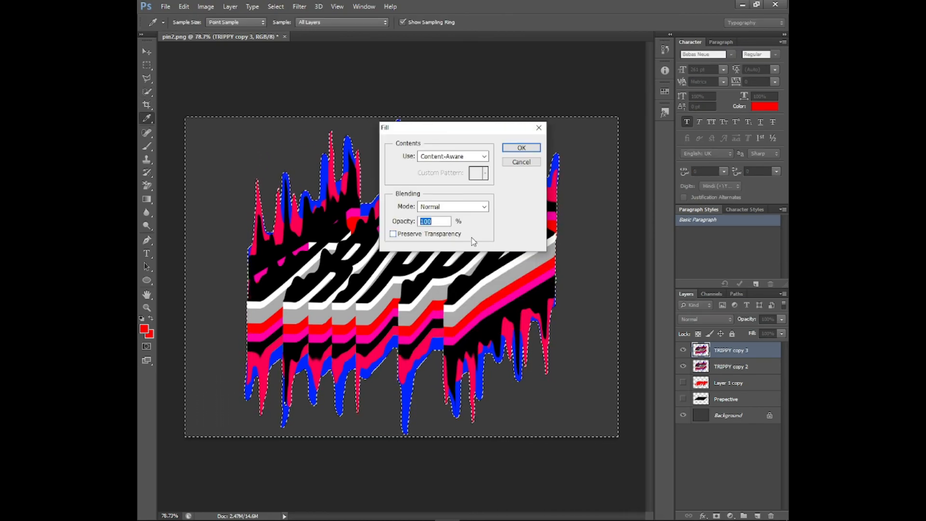
key("Return")
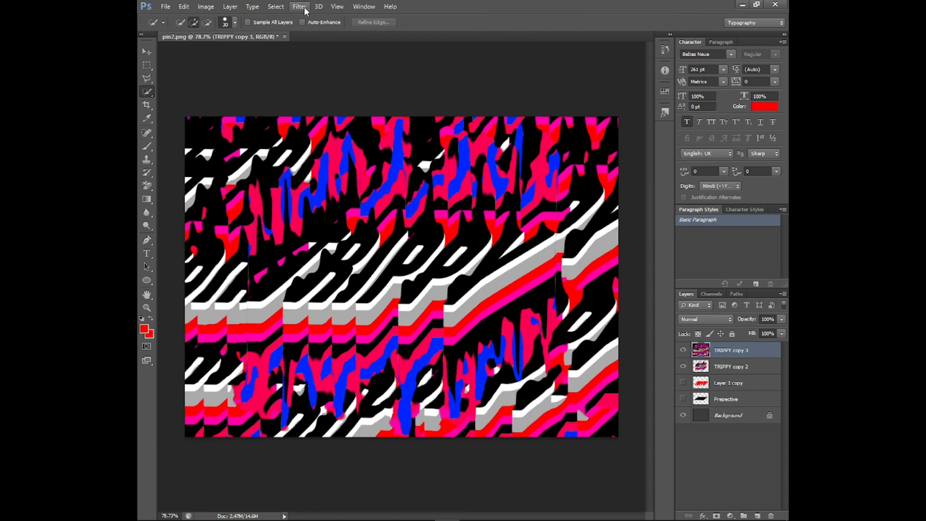
Apply the Glowing Edges filter to the filled layer with edge width 2, edge brightness 4 and smoothness 15
left_click(301, 7)
left_click(381, 45)
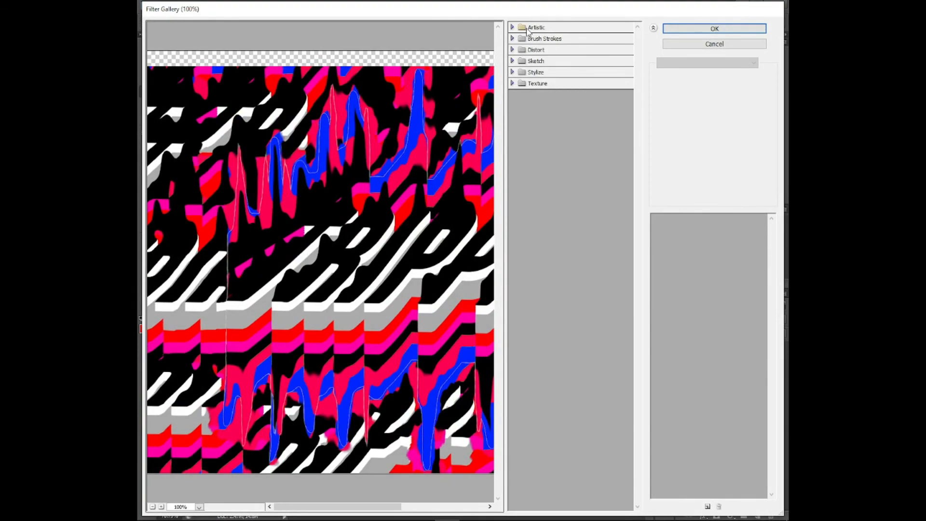
left_click(526, 219)
left_click(521, 338)
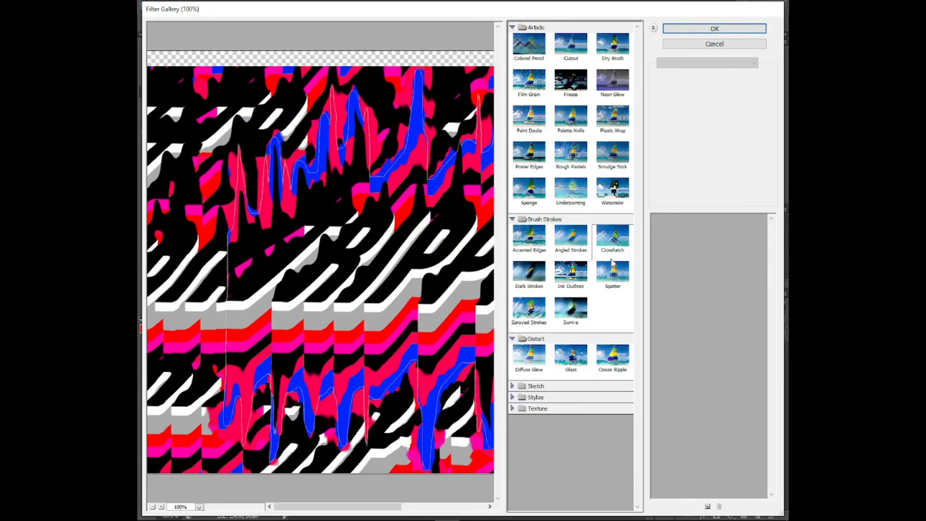
left_click(613, 118)
left_click(696, 63)
scroll(696, 227, "up", 2)
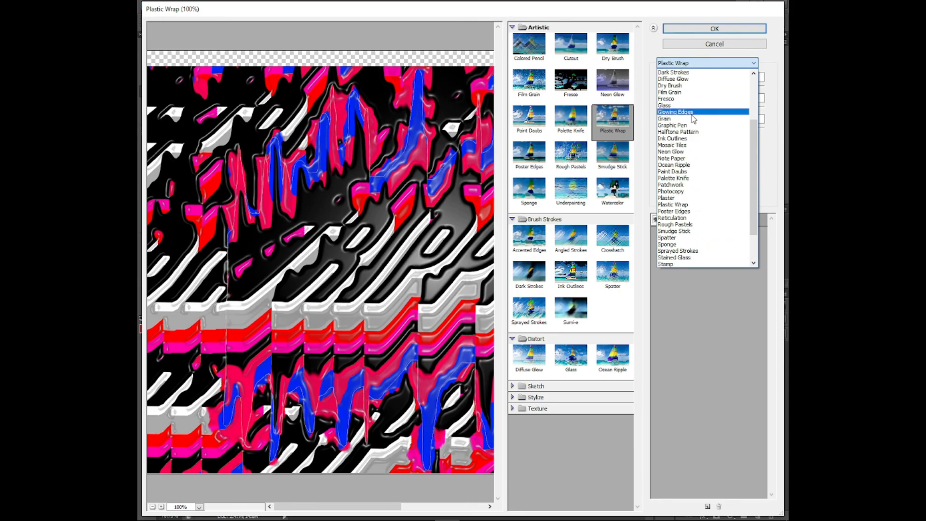
left_click(694, 120)
left_click_drag(670, 86, 765, 127)
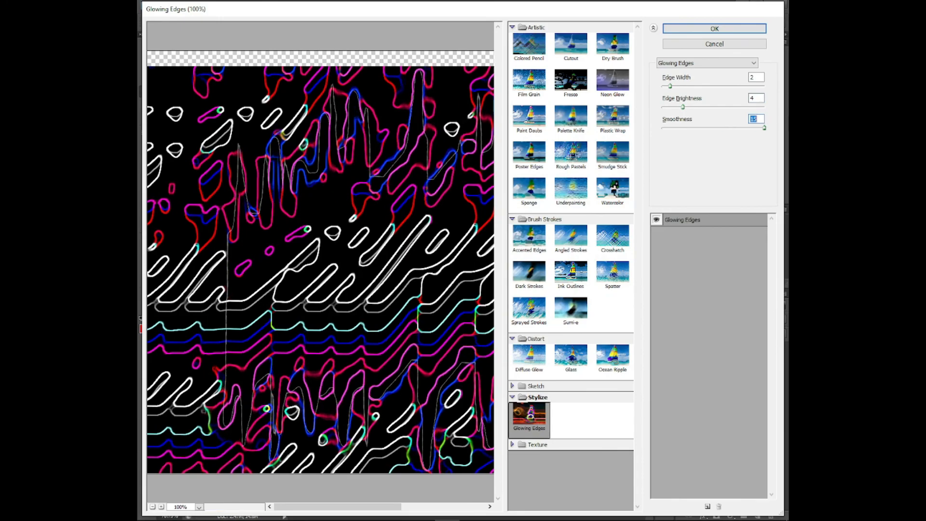
left_click(714, 28)
Place the glowing-edges layer TRIPPY copy 3 beneath TRIPPY copy 2 and darken its lines with Hue/Saturation
left_click_drag(760, 370, 755, 345)
left_click(735, 487)
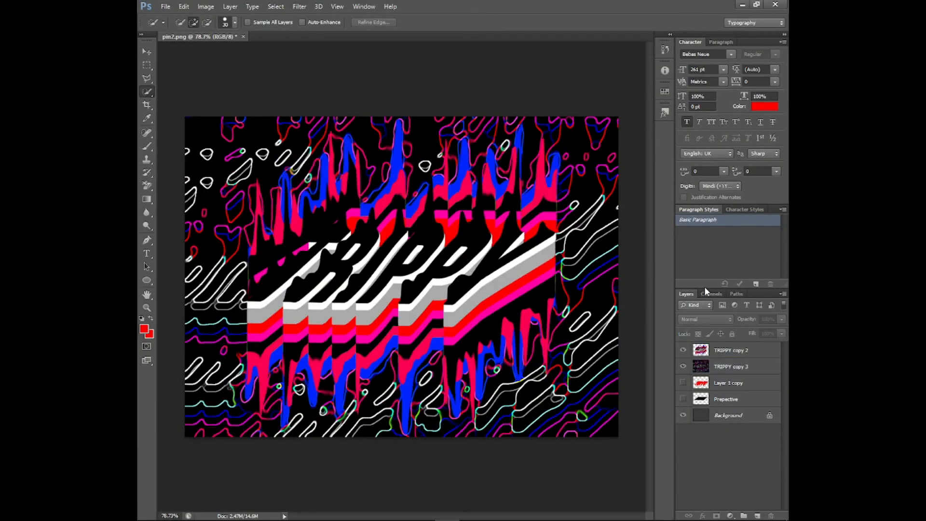
left_click(731, 366)
key("ctrl+u")
left_click_drag(438, 229, 416, 231)
left_click(560, 131)
Delete the hidden Layer 1 copy and Prepective layers
left_click(763, 349)
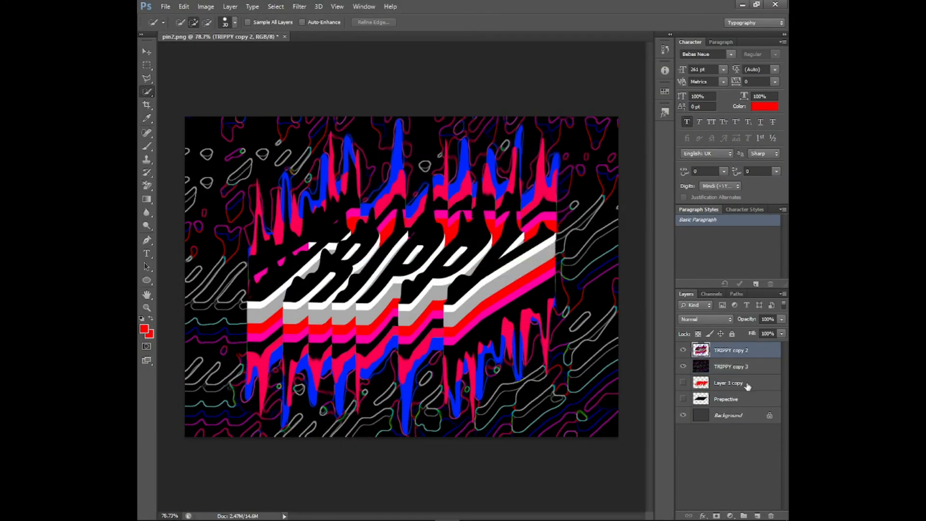
left_click(749, 385, "shift")
left_click(752, 434)
left_click(755, 399)
left_click(752, 383, "shift")
left_click_drag(752, 386, 771, 514)
Duplicate the TRIPPY copy 2 layer, apply a Gaussian Blur to the duplicate and place it beneath the original
left_click(743, 350)
key("ctrl+j")
left_click(299, 7)
mouse_move(313, 107)
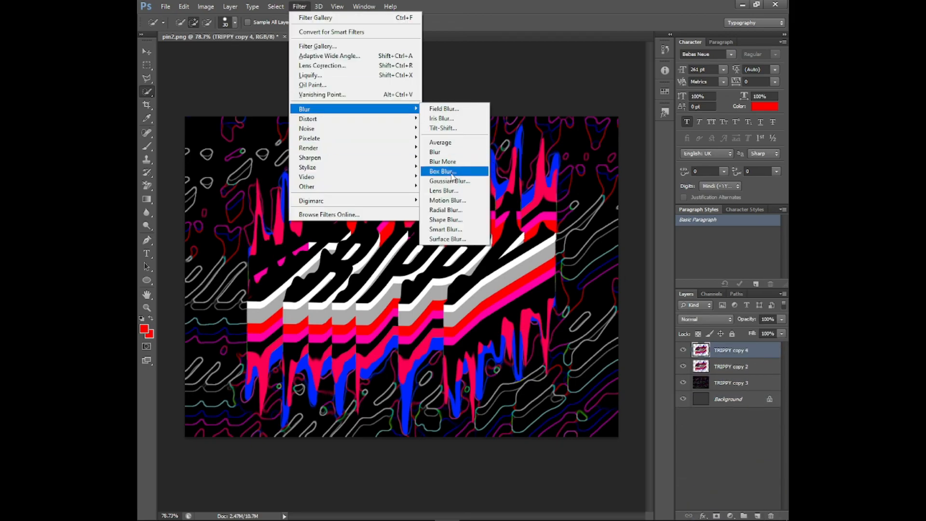
left_click(447, 180)
left_click(513, 135)
left_click_drag(753, 355, 756, 372)
Apply Gaussian Blur to TRIPPY copy 4 beneath the lettering with a radius of 4.7 pixels
left_click(298, 7)
mouse_move(313, 107)
left_click(446, 181)
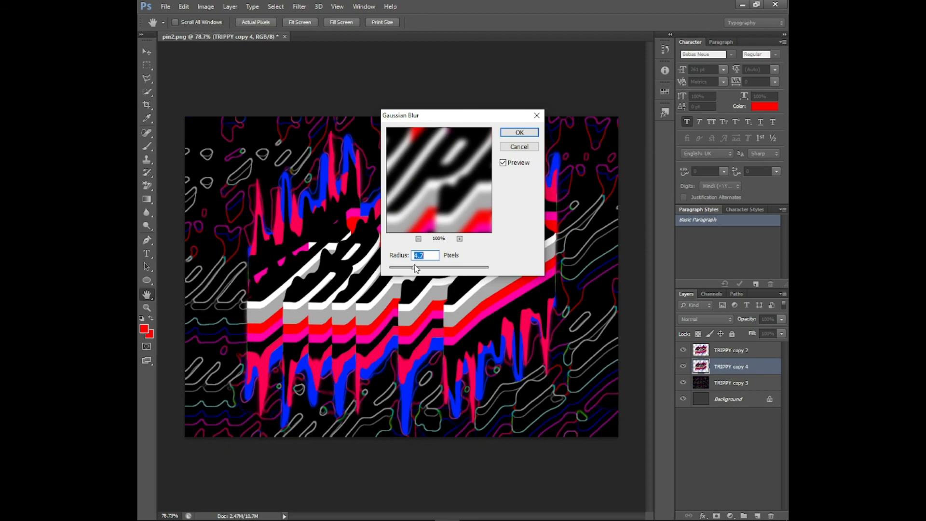
left_click(519, 133)
Duplicate the blurred layer and give the duplicate a wider Gaussian Blur for a coloured glow around the lettering
key("ctrl+j")
left_click(299, 7)
left_click(447, 181)
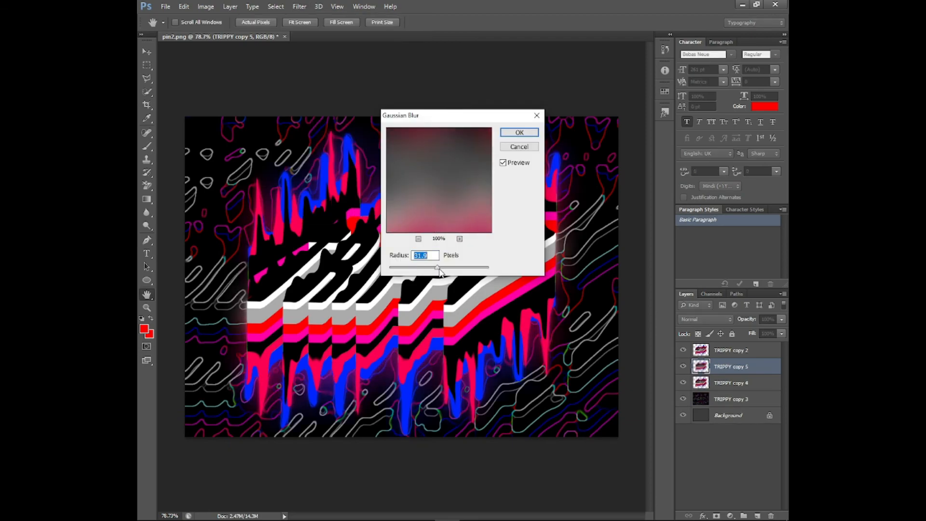
left_click(502, 162)
left_click(503, 163)
left_click(519, 133)
Duplicate the glow layer again and spread it across the background with a very wide Gaussian Blur
key("ctrl+j")
left_click(299, 7)
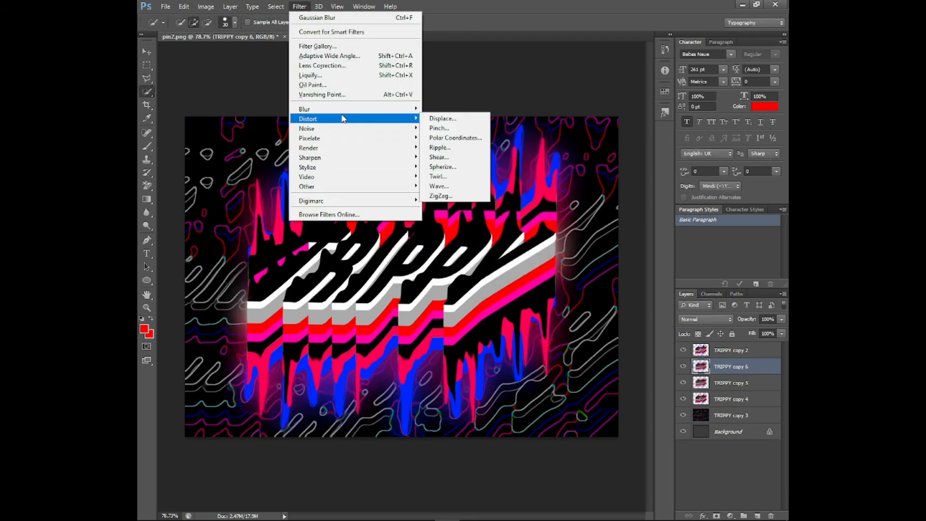
left_click(447, 180)
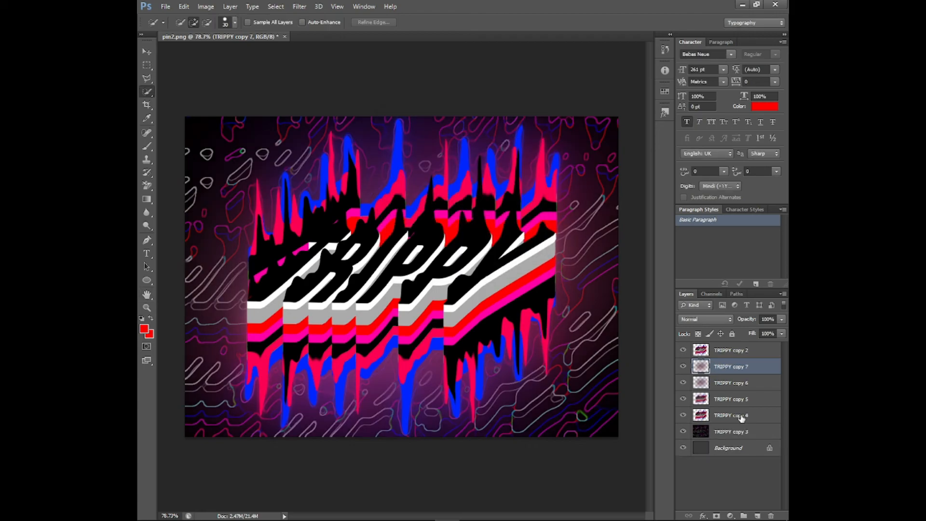
Merge the blurred glow layers, then place a duplicate above the lettering in Linear Dodge (Add) blending mode
left_click_drag(731, 367, 738, 348)
left_click(703, 319)
left_click(703, 318)
scroll(702, 319, "down", 11)
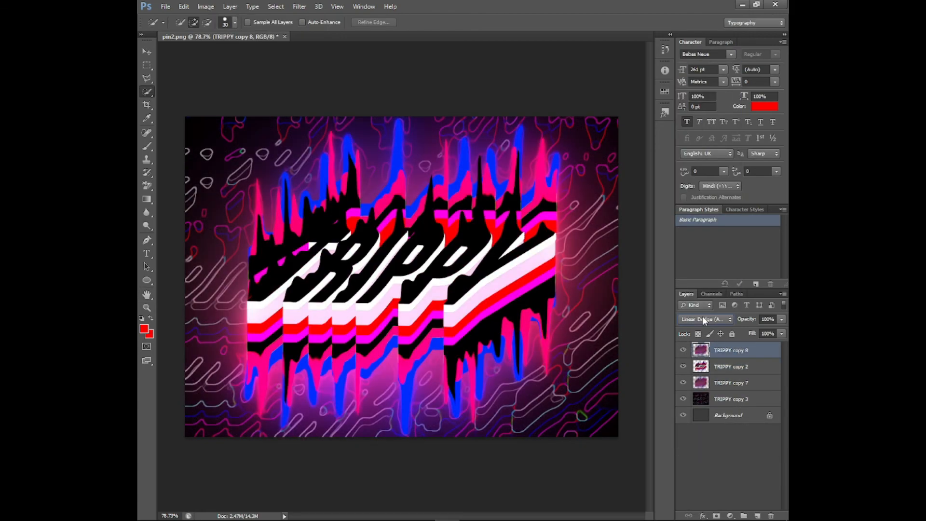
Set the blending mode of the topmost glow layer, TRIPPY copy 8, to Lighten
scroll(702, 318, "down", 8)
left_click(702, 319)
left_click(707, 131)
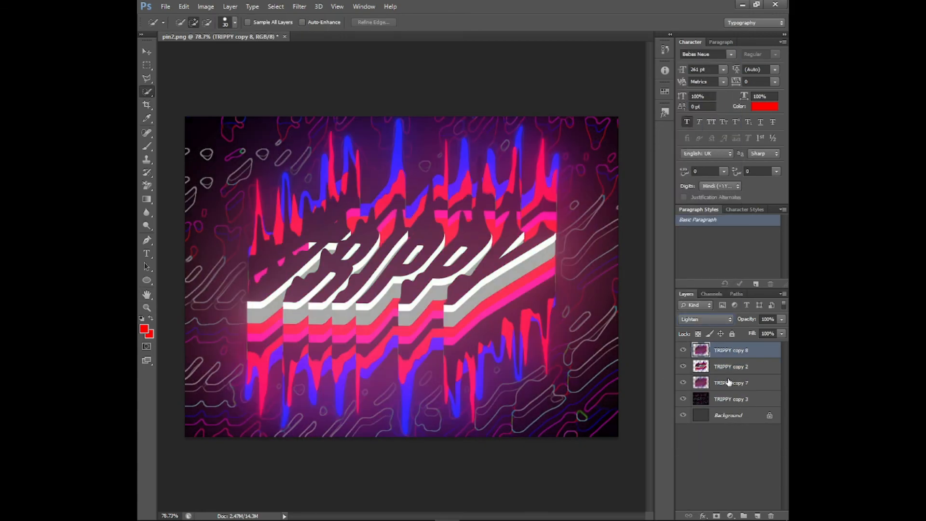
Duplicate the lettering layer TRIPPY copy 2 and apply a Radial Blur to the duplicate using the Zoom method
left_click(739, 370)
key("ctrl+j")
left_click(299, 7)
mouse_move(328, 112)
left_click(455, 226)
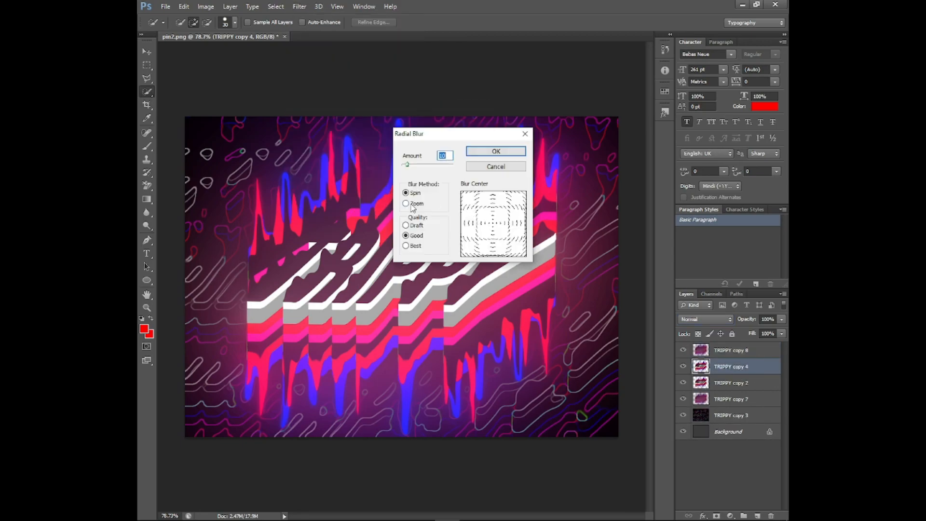
key("Return")
Try Lighten blending on the zoom-blurred layer, then place it beneath TRIPPY copy 2 in Normal mode
left_click(702, 317)
left_click(704, 132)
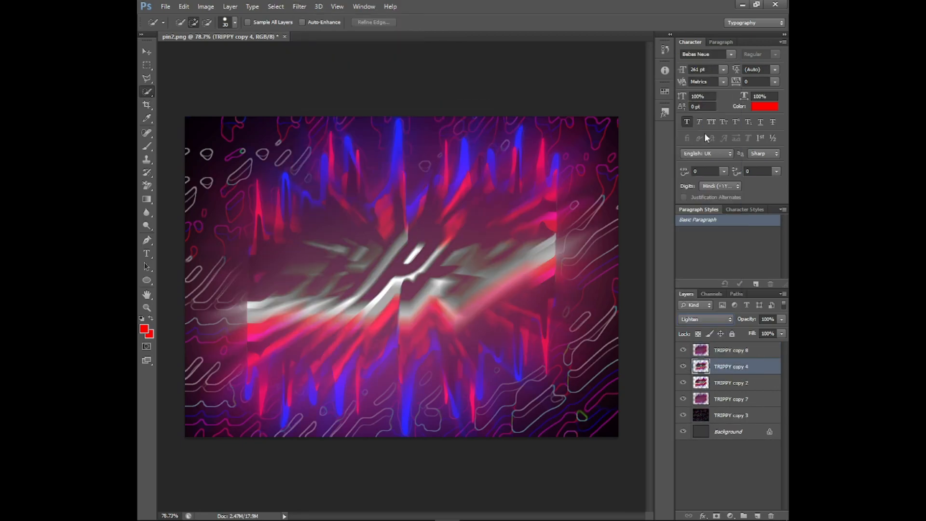
mouse_move(732, 370)
left_mouse_down()
mouse_move(732, 390)
mouse_move(731, 366)
left_mouse_up()
left_click(704, 319)
left_click(702, 54)
Duplicate the zoom-blurred layer twice and place one duplicate above TRIPPY copy 2 in a brightening blending mode
key("ctrl+j")
key("ctrl+j")
scroll(703, 321, "down", 9)
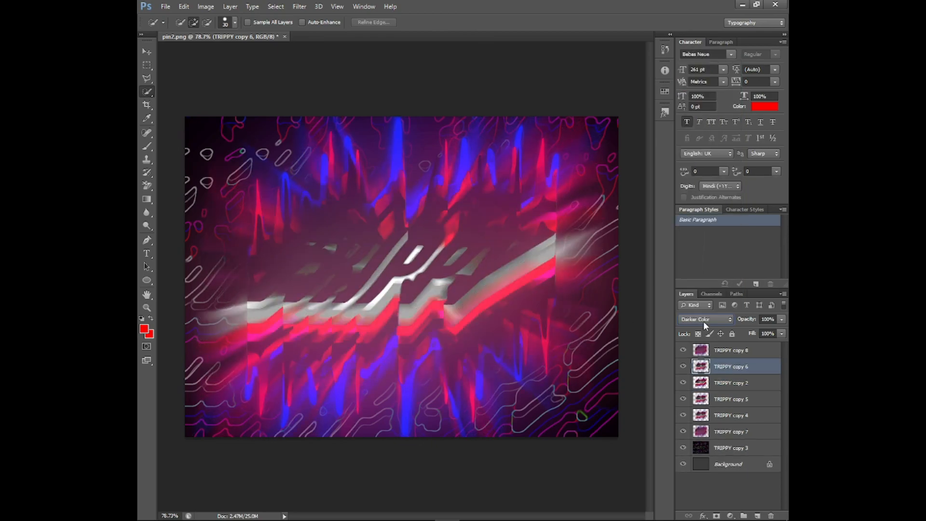
Merge all the lettering, blur and glow layers from TRIPPY copy 7 up to TRIPPY copy 8 into one layer
left_click(742, 447)
left_click(740, 432)
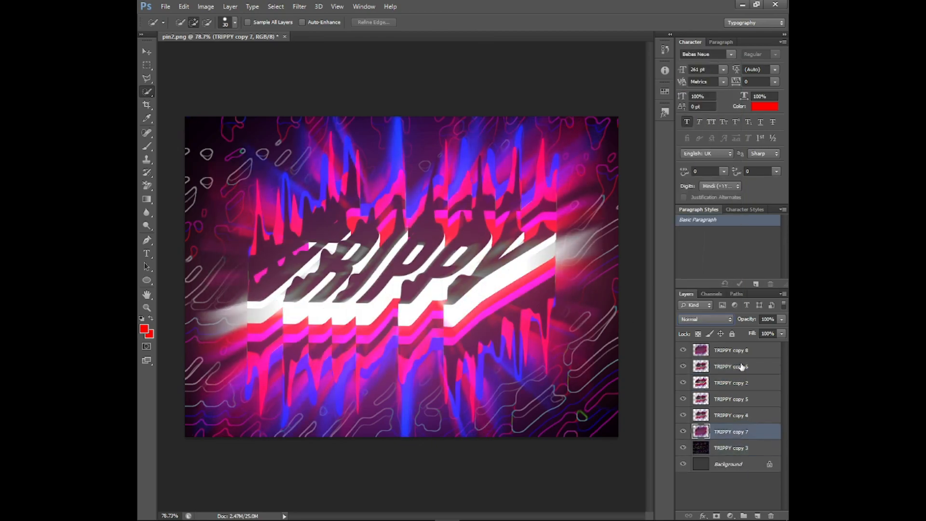
left_click(736, 351, "shift")
key("ctrl+e")
Scale the merged lettering layer down to about 88% and center it on the canvas
key("ctrl+t")
left_click_drag(638, 105, 585, 144)
left_click_drag(477, 211, 502, 198)
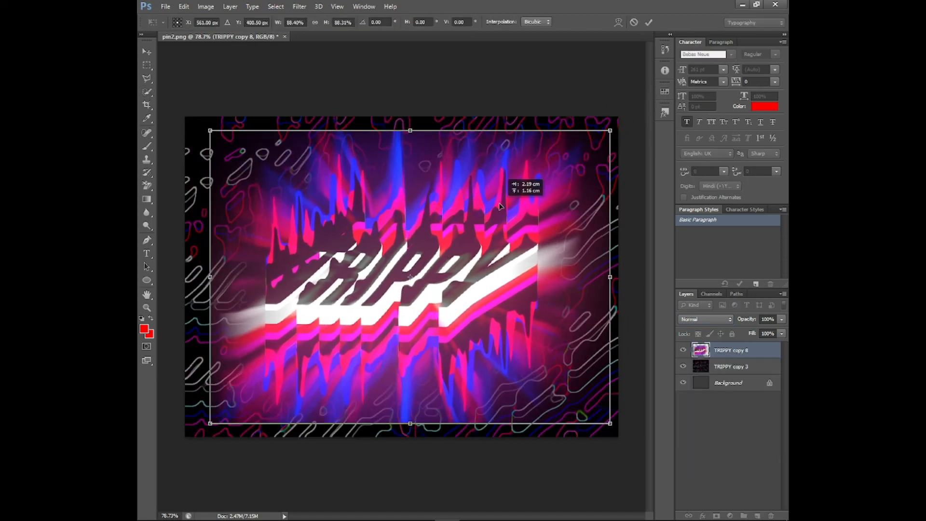
left_click(647, 22)
Erase the hard outer edges of the merged layer with a large Background Eraser brush at 0% hardness
key("e")
right_click(366, 448)
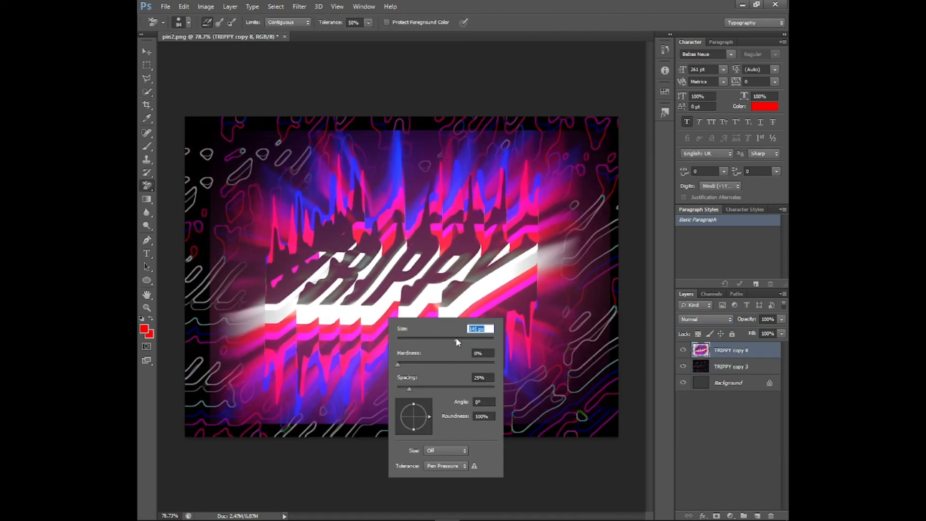
left_click(581, 474)
mouse_move(465, 428)
left_mouse_down()
mouse_move(426, 438)
mouse_move(385, 426)
mouse_move(247, 426)
mouse_move(490, 421)
mouse_move(573, 399)
mouse_move(596, 298)
mouse_move(591, 149)
mouse_move(401, 134)
mouse_move(260, 152)
mouse_move(217, 231)
mouse_move(215, 334)
mouse_move(229, 405)
mouse_move(554, 428)
left_mouse_up()
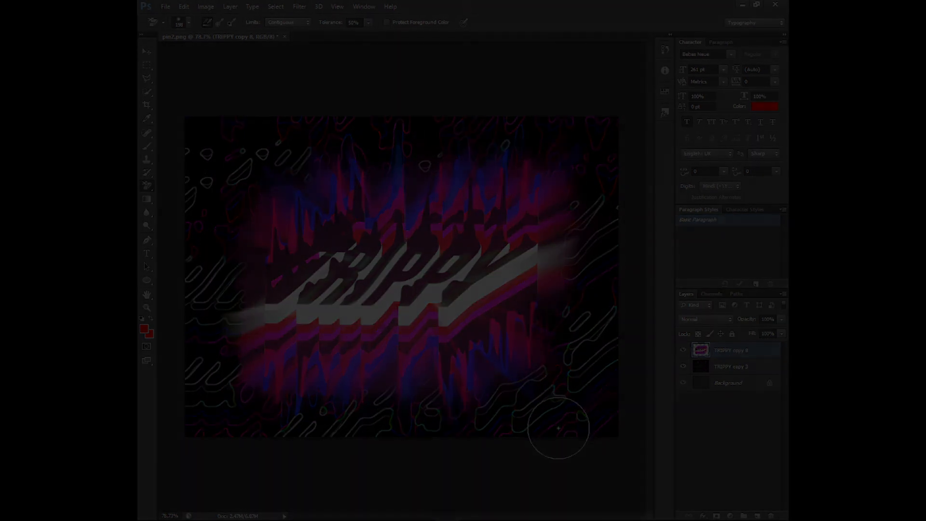